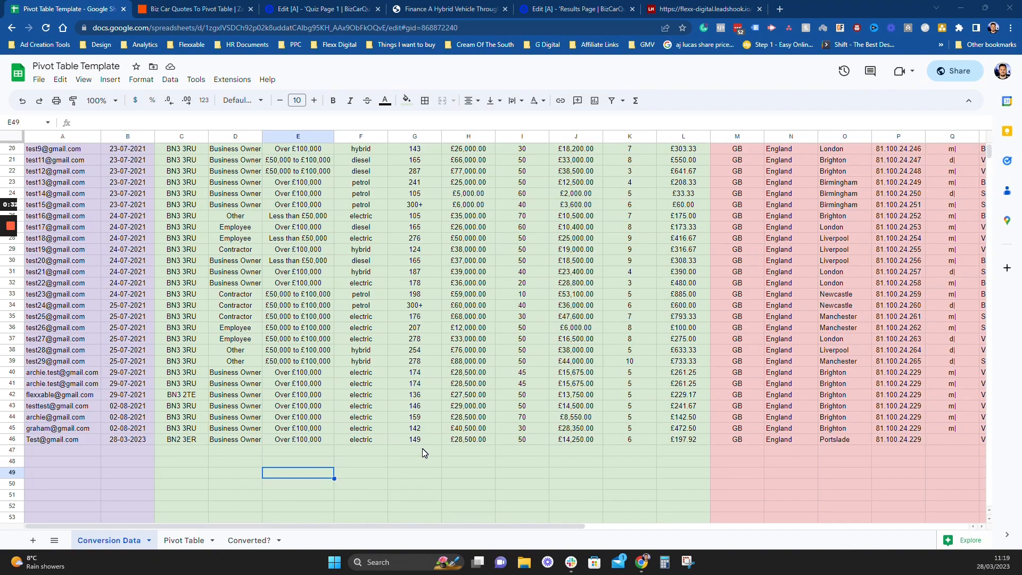
Step: Look through the lead records in the Conversion Data sheet, from the header row to the last entry
scroll(425, 452, "up", 6)
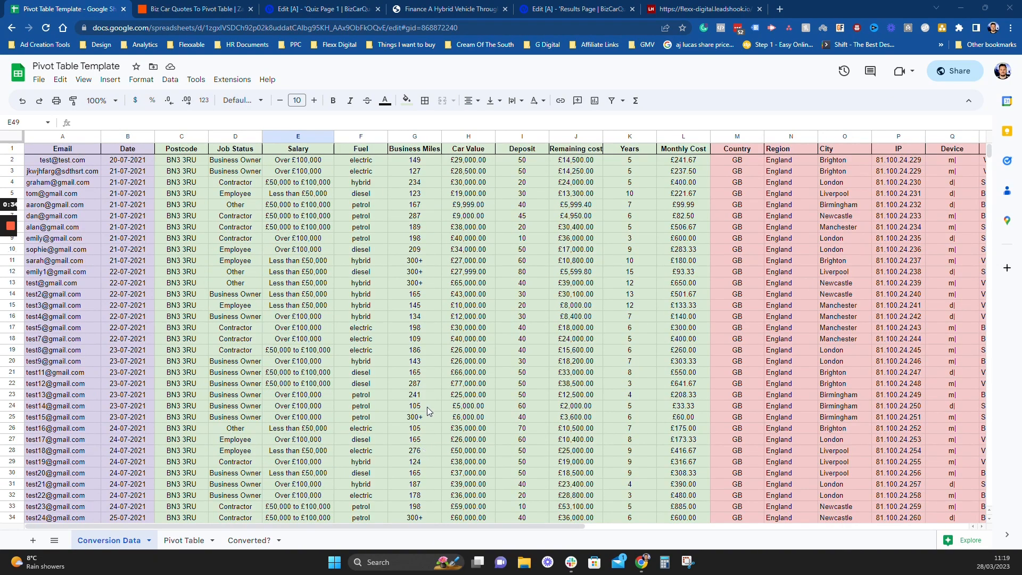
scroll(500, 323, "down", 6)
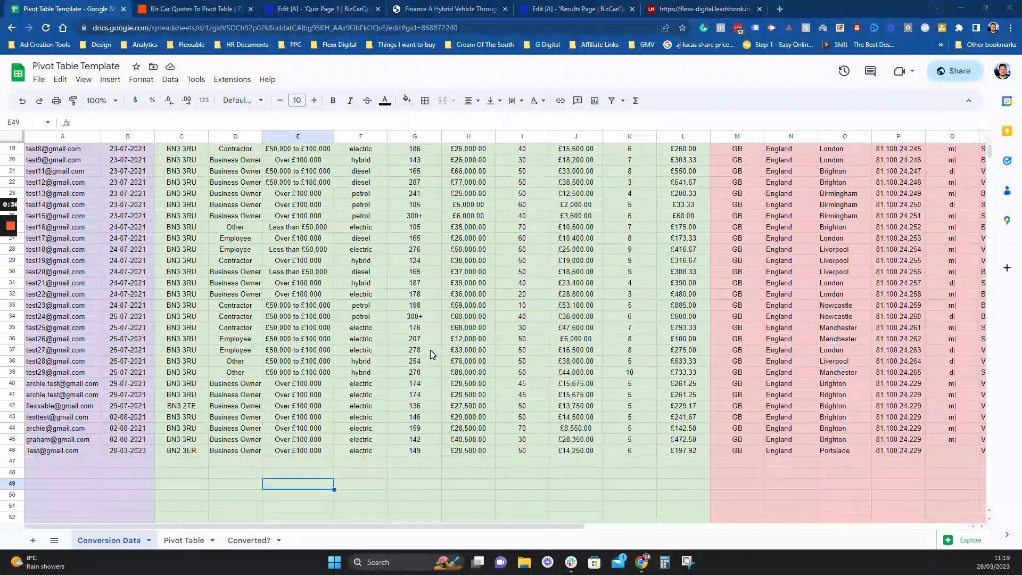
scroll(431, 354, "up", 2)
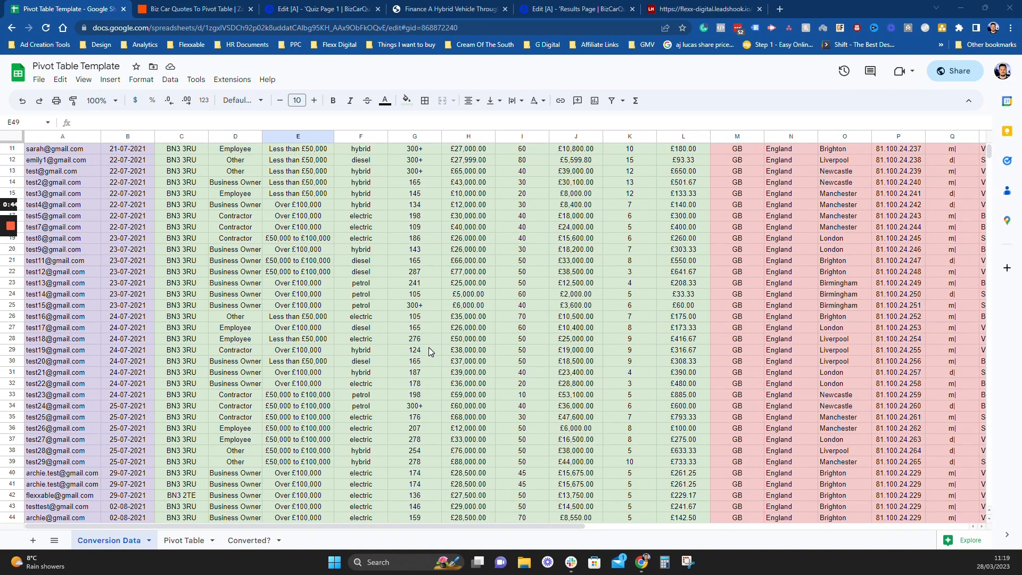
scroll(429, 347, "up", 3)
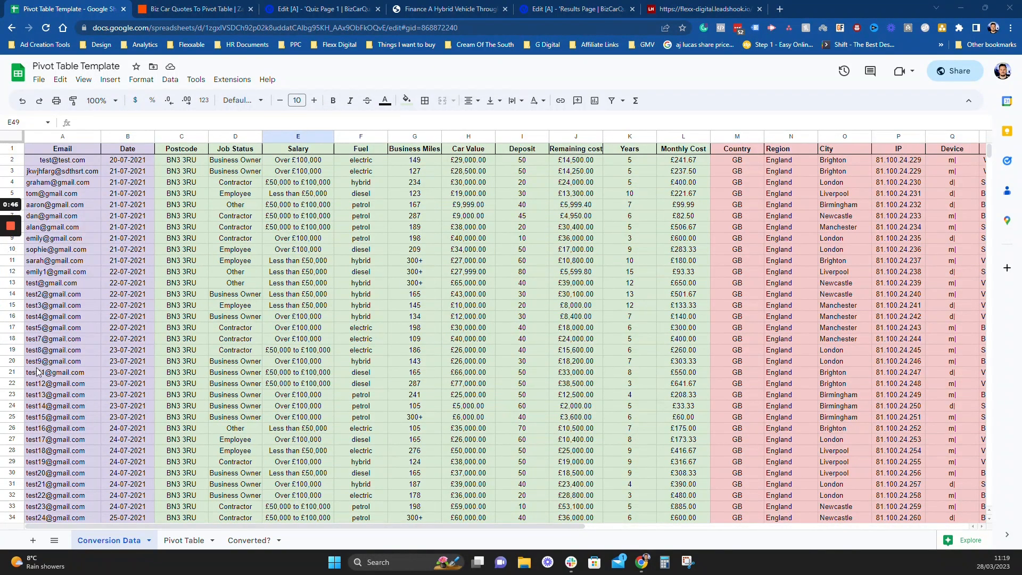
scroll(186, 304, "down", 2)
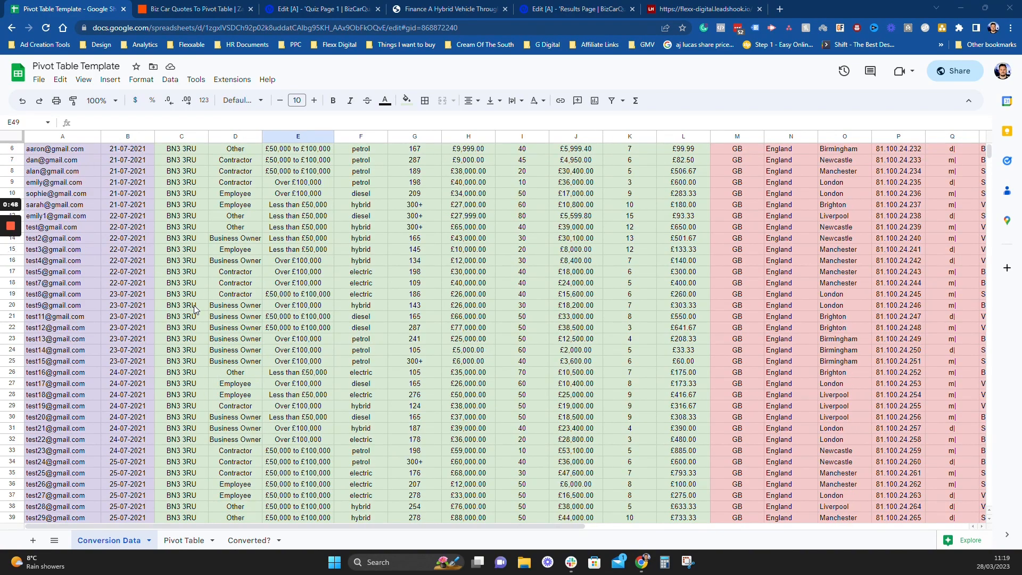
scroll(455, 314, "up", 2)
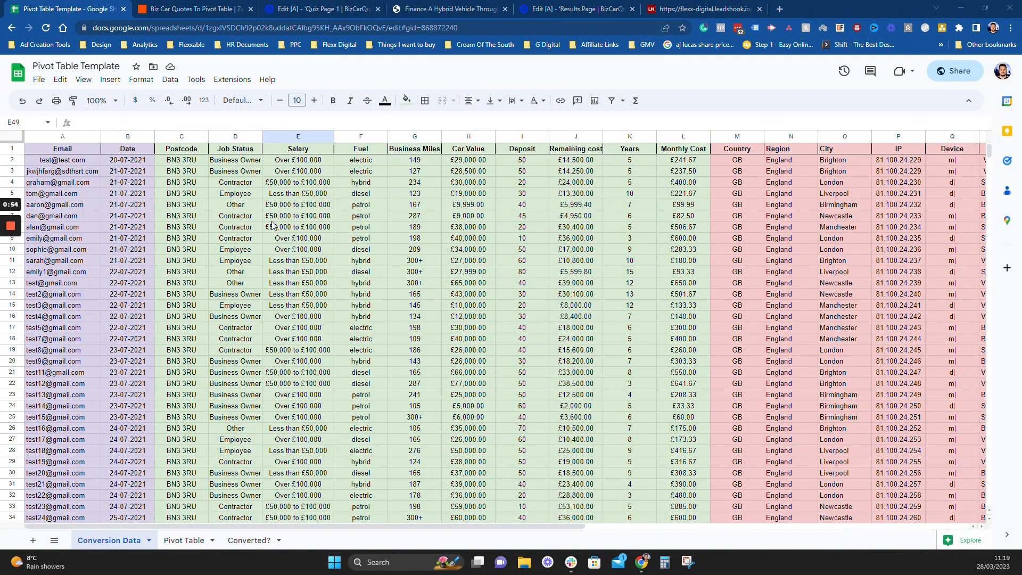
Step: Examine the quiz answers in row 10 from Job Status to Deposit, and back to the Date and Email fields
left_click(260, 249)
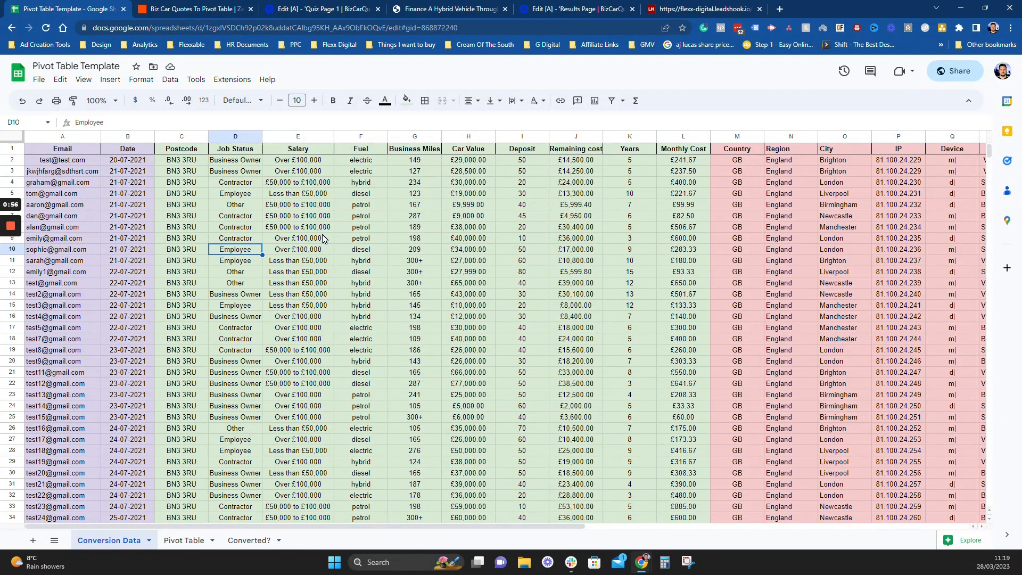
key("Right")
key("Right")
key("Right")
key("Right")
key("Right")
key("Right")
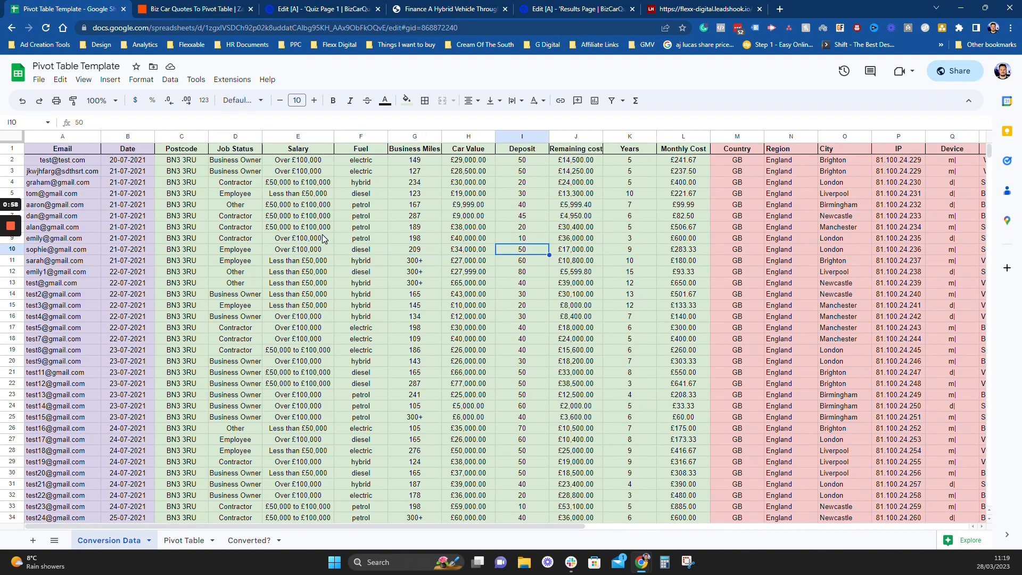
key("Left")
key("Left")
key("Left")
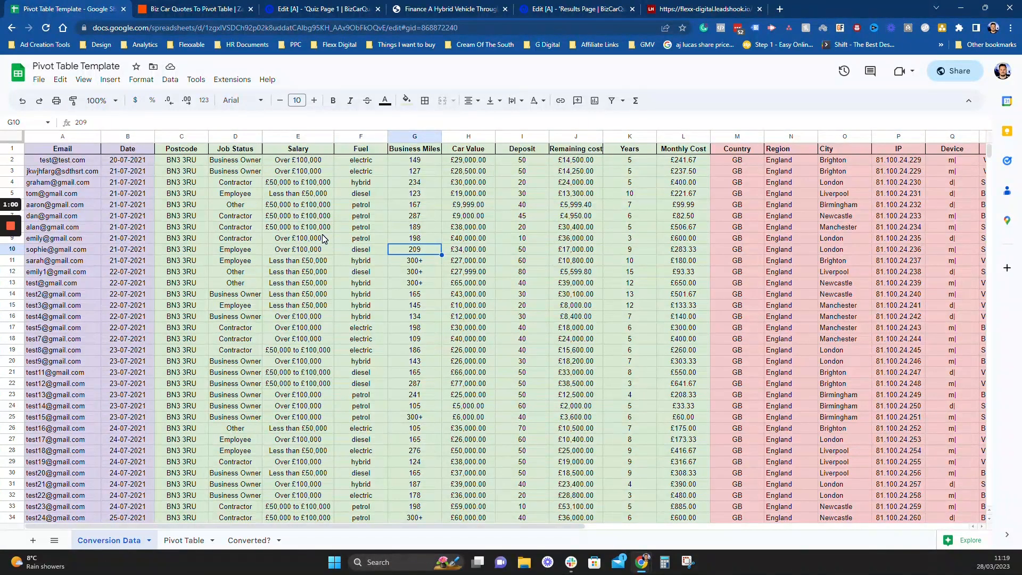
key("Left")
key("Left")
key("Left")
key("Left")
key("Left")
key("Left")
key("Right")
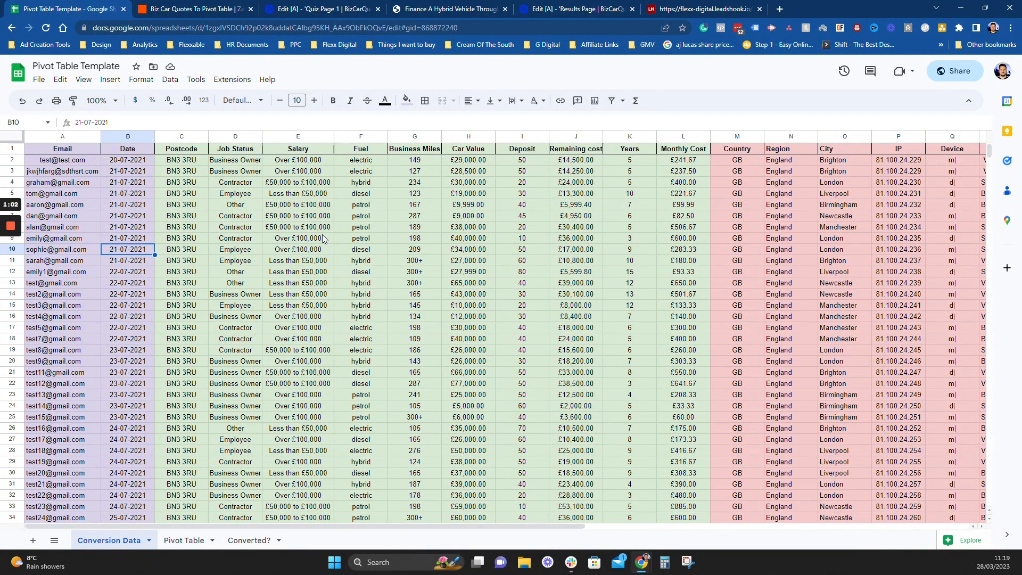
key("Left")
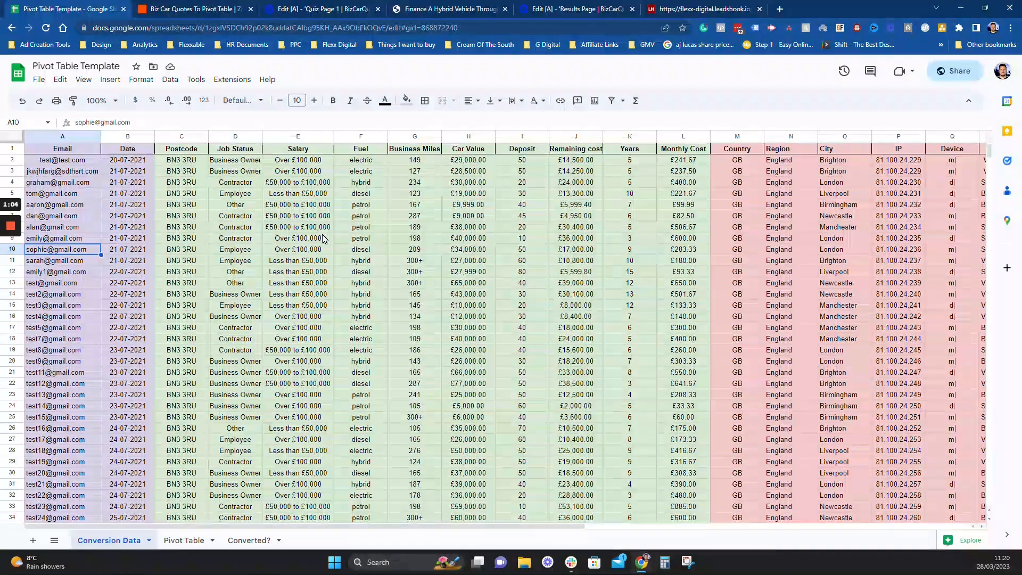
Step: Examine the whole of row 10 from the Email field across the quiz answers to the location, IP and Device columns
key("Right")
key("Right")
key("Right")
key("Right")
key("Right")
key("Right")
key("Right")
key("Right")
key("Right")
key("Right")
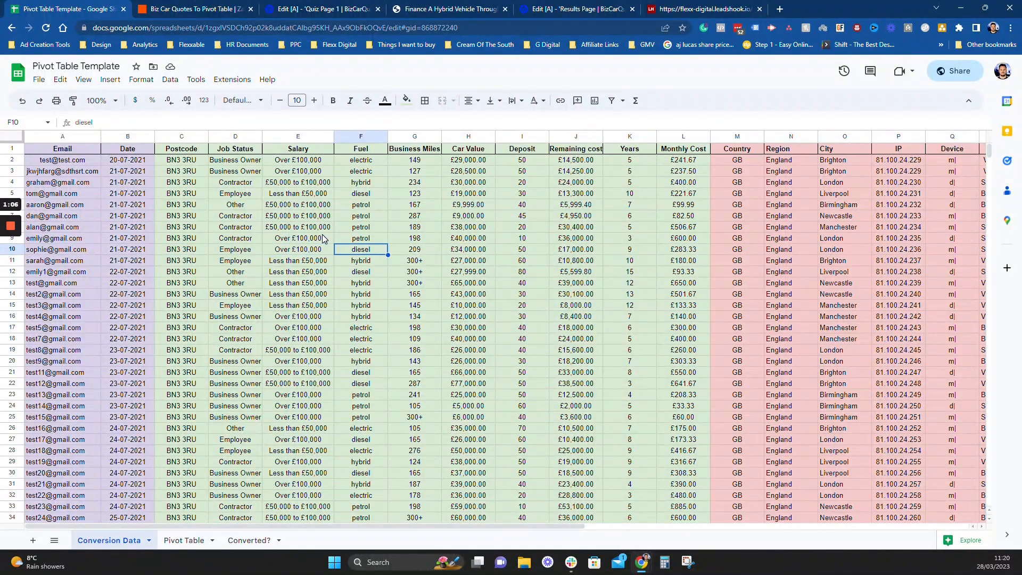
key("Right")
key("Right")
key("Right")
key("Right")
key("Right")
key("Right")
key("Right")
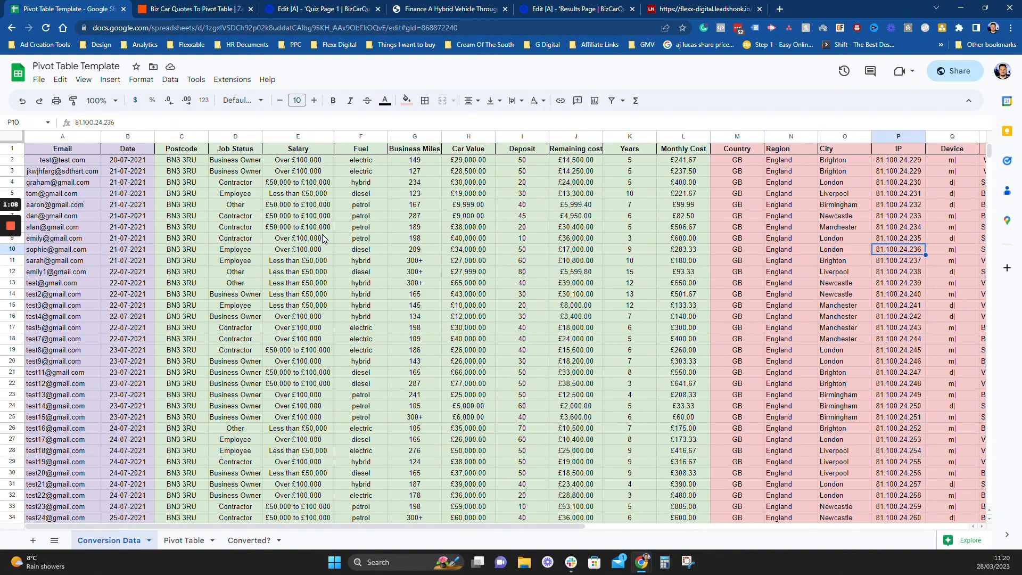
key("Right")
key("Left")
key("Left")
key("Left")
key("Left")
key("Left")
key("Left")
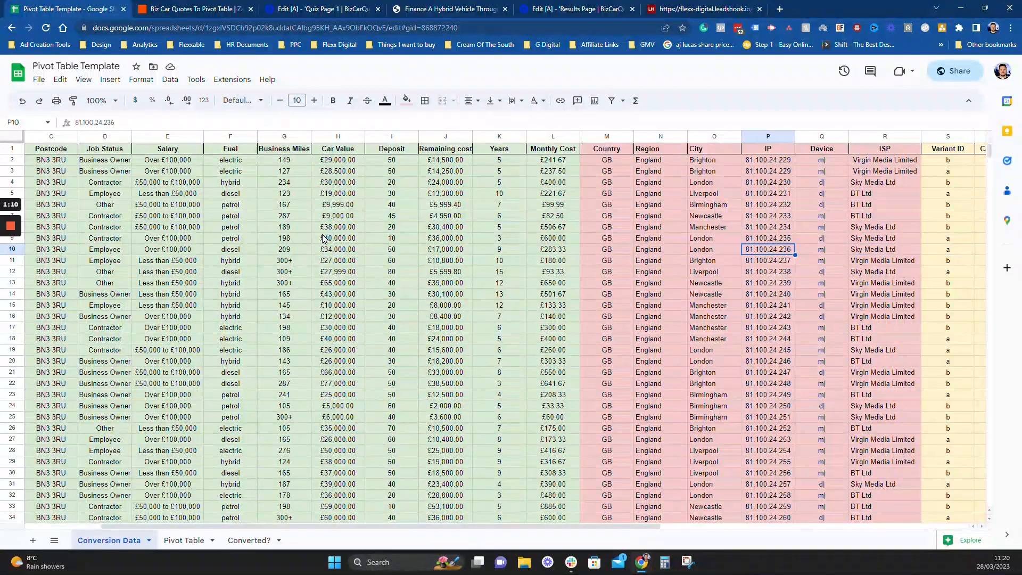
Step: Review the Country and City columns down past the last record and back up to the City header
key("Down")
key("Down")
key("Down")
key("Down")
key("Down")
key("Down")
key("Down")
key("Down")
key("Down")
key("Down")
key("Down")
key("Down")
key("Down")
key("Down")
key("Down")
key("Down")
key("Down")
key("Down")
key("Down")
key("Down")
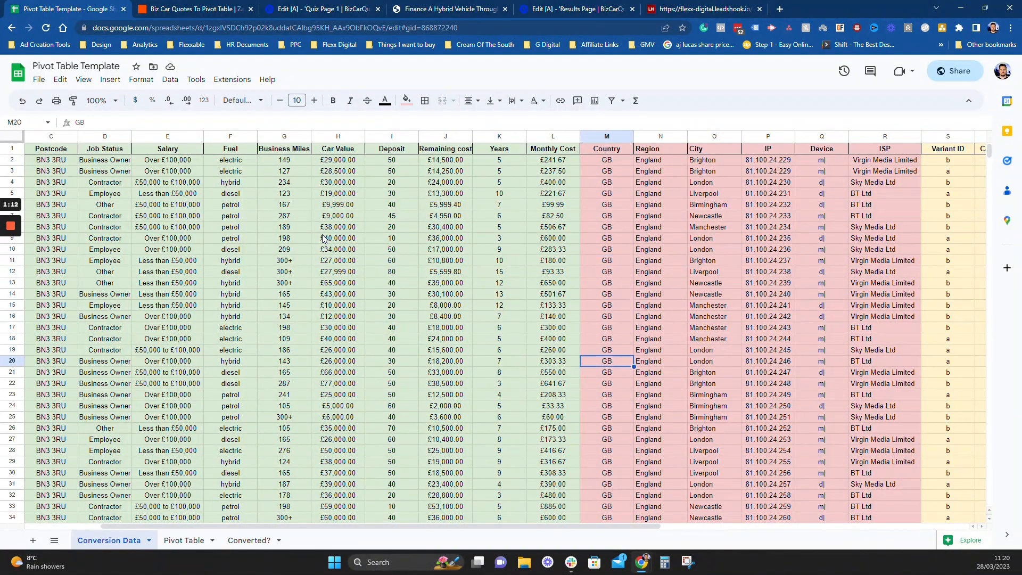
key("Up")
key("Up")
key("Up")
key("Up")
key("Up")
key("Up")
key("Up")
key("Up")
key("Up")
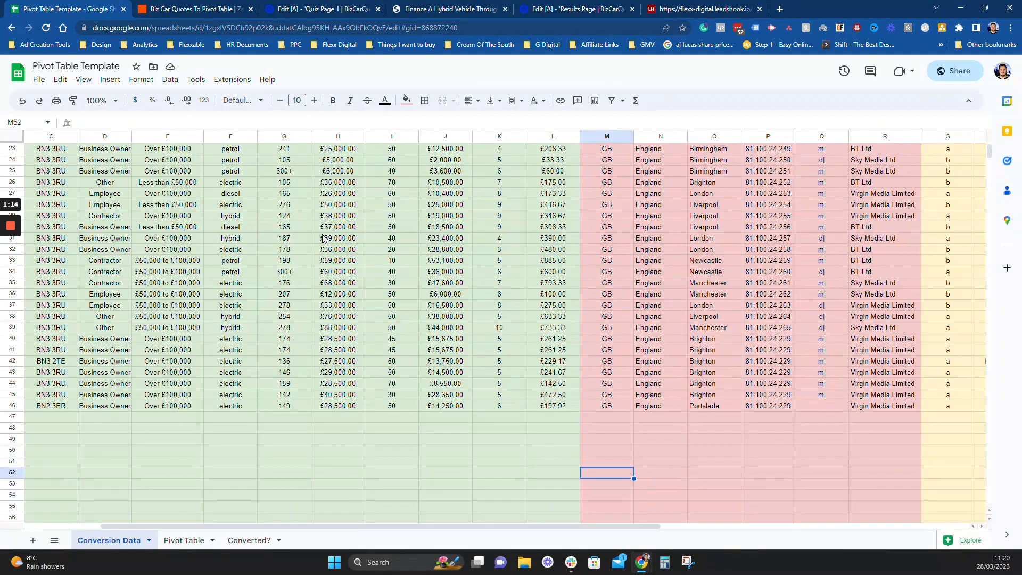
key("Right")
key("Right")
key("Right")
key("Right")
key("Left")
key("Left")
key("Up")
key("Up")
key("Up")
key("Up")
key("Up")
key("Up")
key("Up")
key("Up")
key("Up")
key("Up")
key("Up")
key("Up")
key("Up")
key("Up")
key("Up")
key("Up")
key("Up")
key("Up")
key("Up")
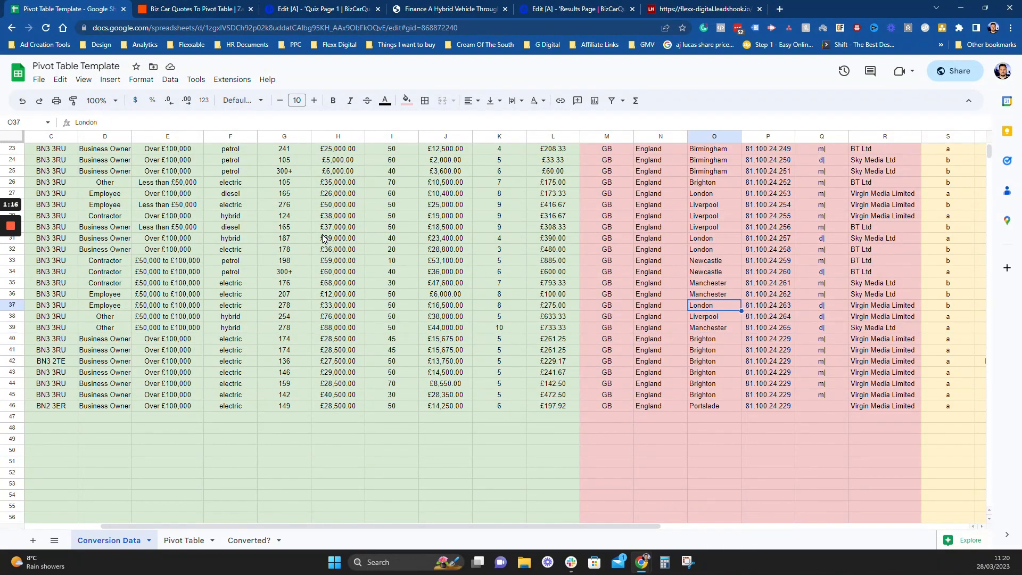
key("Up")
key("Up")
key("Up")
key("Up")
key("Up")
key("Up")
key("Up")
key("Up")
key("Up")
key("Up")
key("Up")
key("Up")
key("Up")
key("Up")
key("Up")
key("Up")
key("Up")
key("Up")
key("Up")
key("Up")
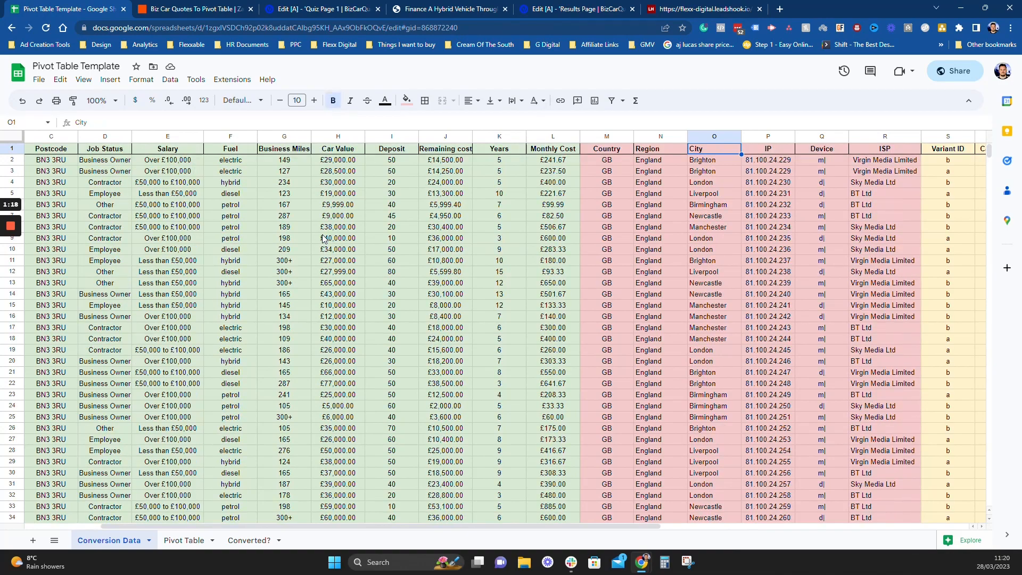
Step: Examine the tracking column headers from IP, Device and ISP through Variant ID, Campaign ID, Ad Group ID, Ad Name and Placement
key("Right")
key("Right")
key("Right")
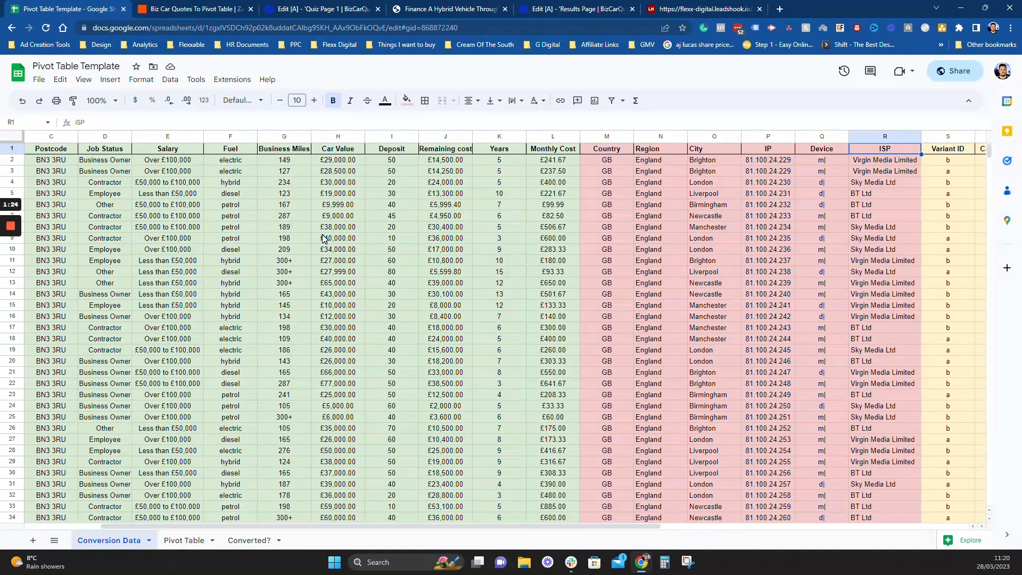
key("Right")
key("Right")
key("Right")
key("Right")
key("Right")
key("Right")
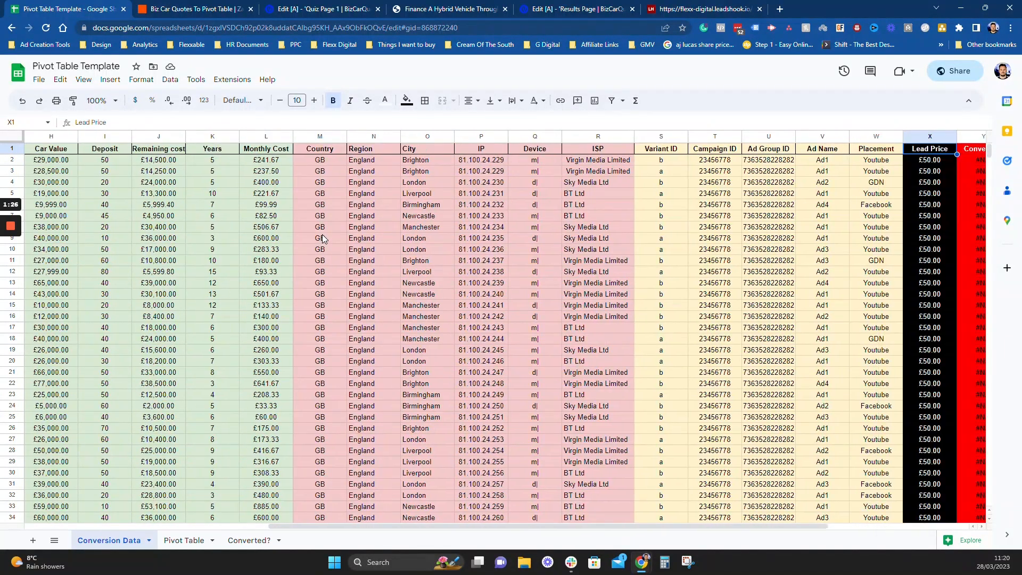
key("Right")
key("Left")
key("Left")
key("Left")
key("Left")
key("Left")
key("Right")
key("Right")
key("Right")
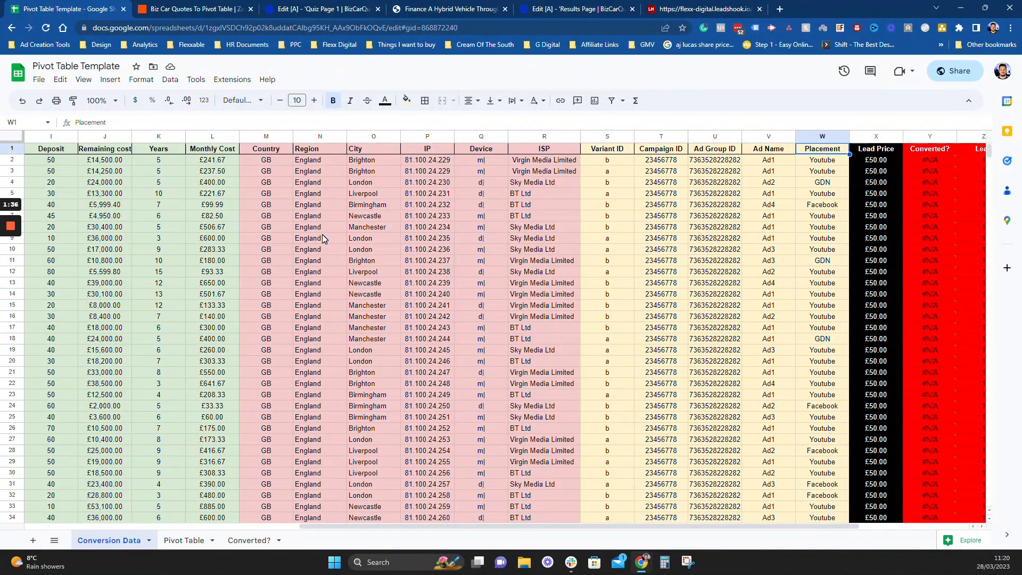
Step: Examine the Lead Price column and its values in the first few records
key("Right")
key("Right")
key("Right")
key("Right")
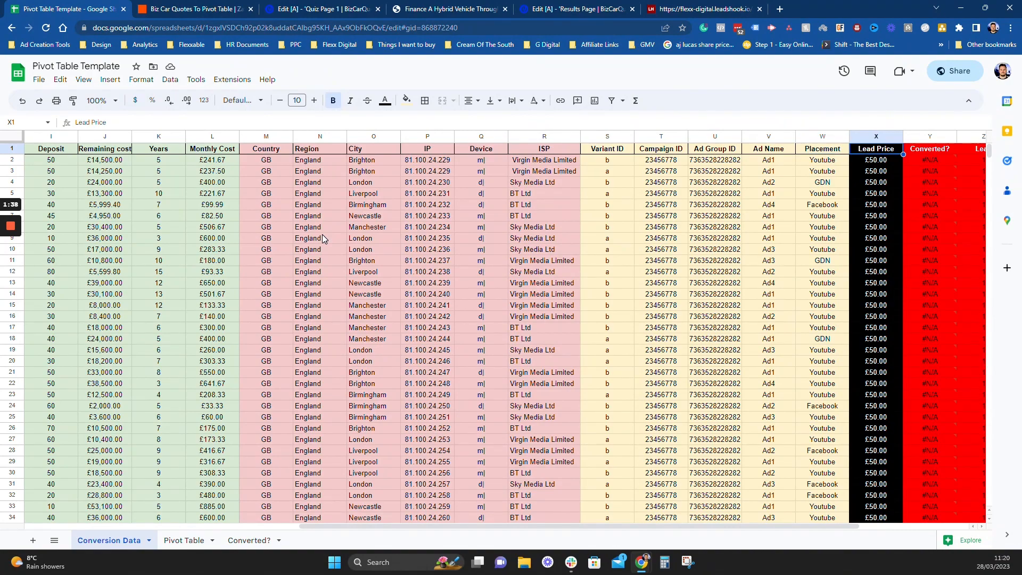
key("Left")
key("Left")
key("Left")
key("Down")
key("Down")
key("Down")
key("Down")
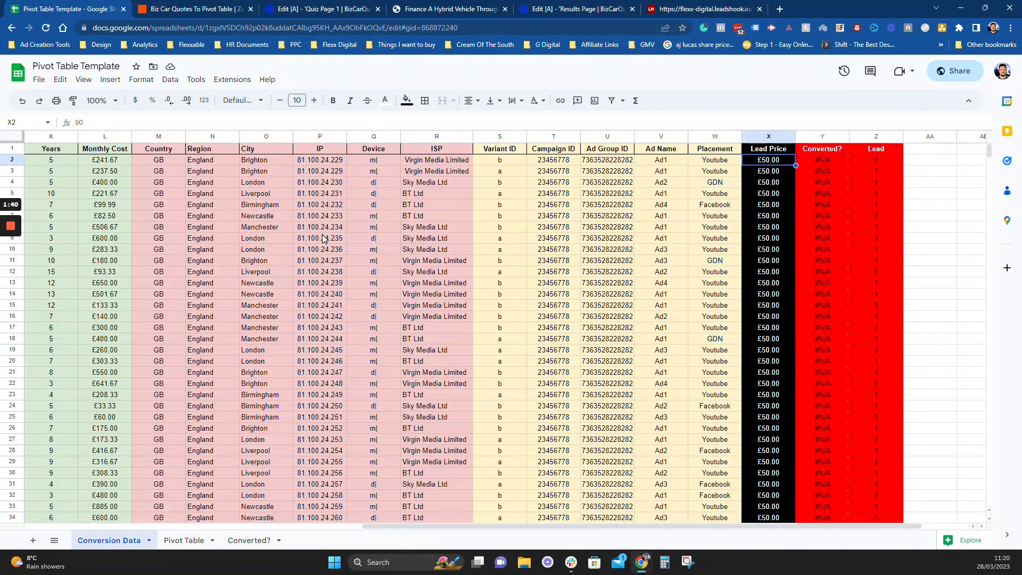
key("Up")
key("Up")
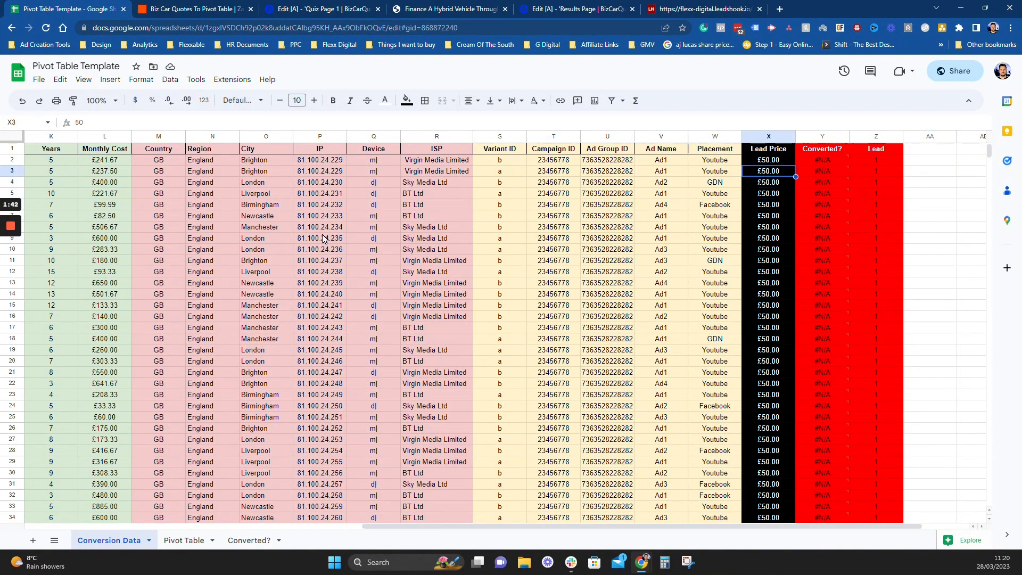
Step: Inspect the Converted? lookup formula in row 3 and the Lead column values beside it
key("Right")
key("Right")
key("Left")
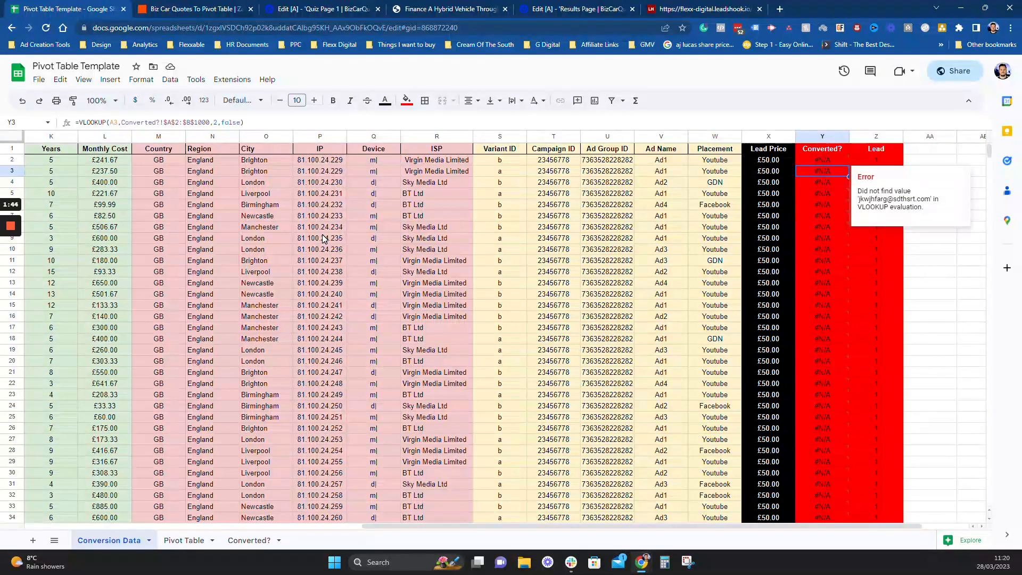
key("Right")
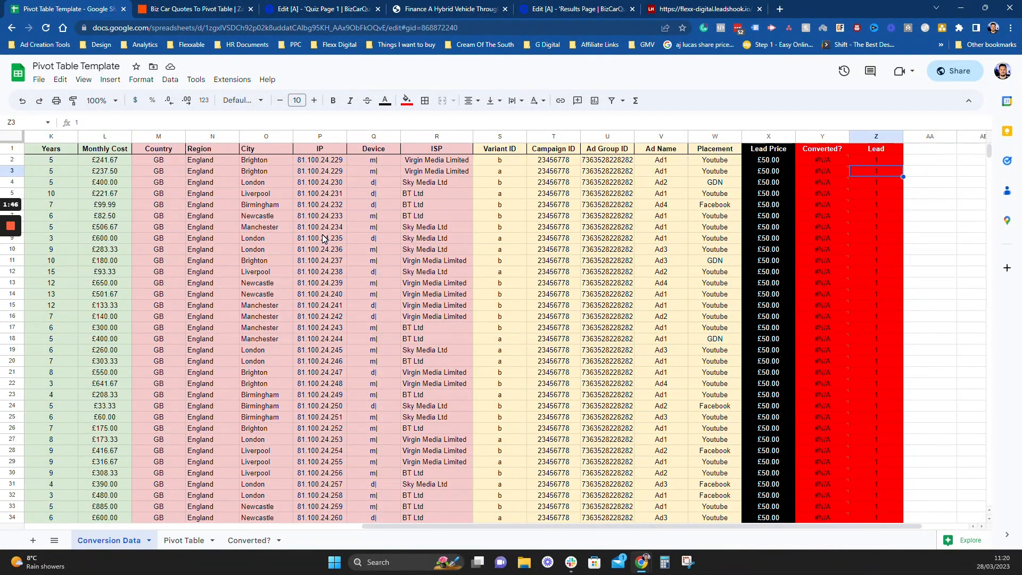
key("Left")
key("Right")
key("Up")
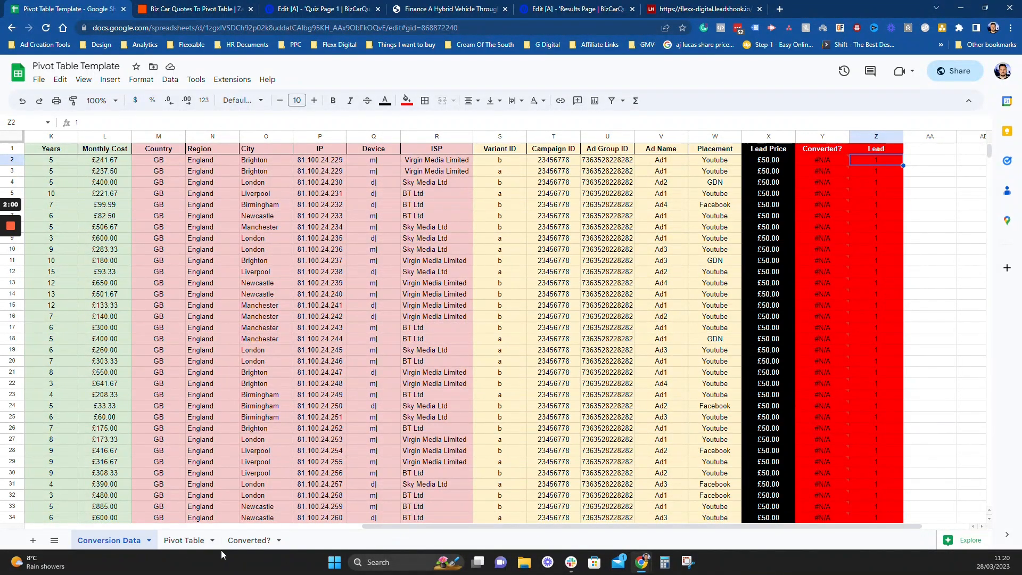
Step: Copy the email address from row 21 of the Conversion Data sheet into cell A2 of the Converted? sheet
left_click(252, 542)
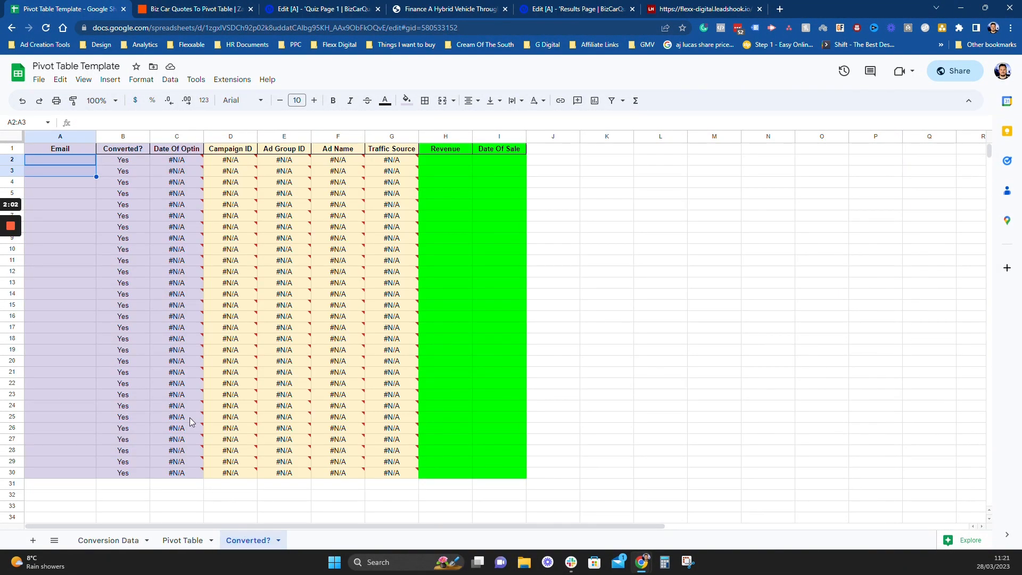
left_click(80, 163)
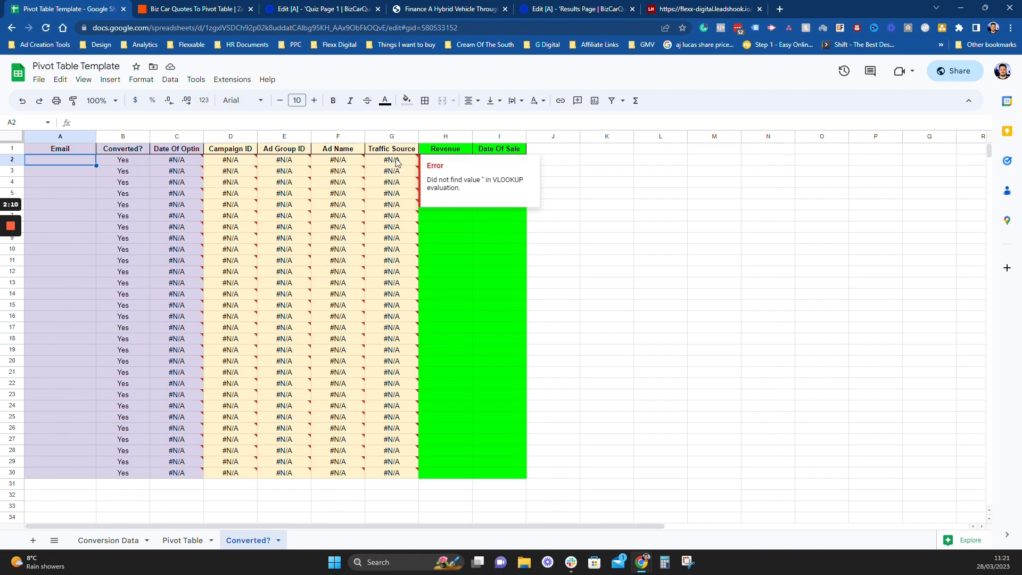
left_click(114, 541)
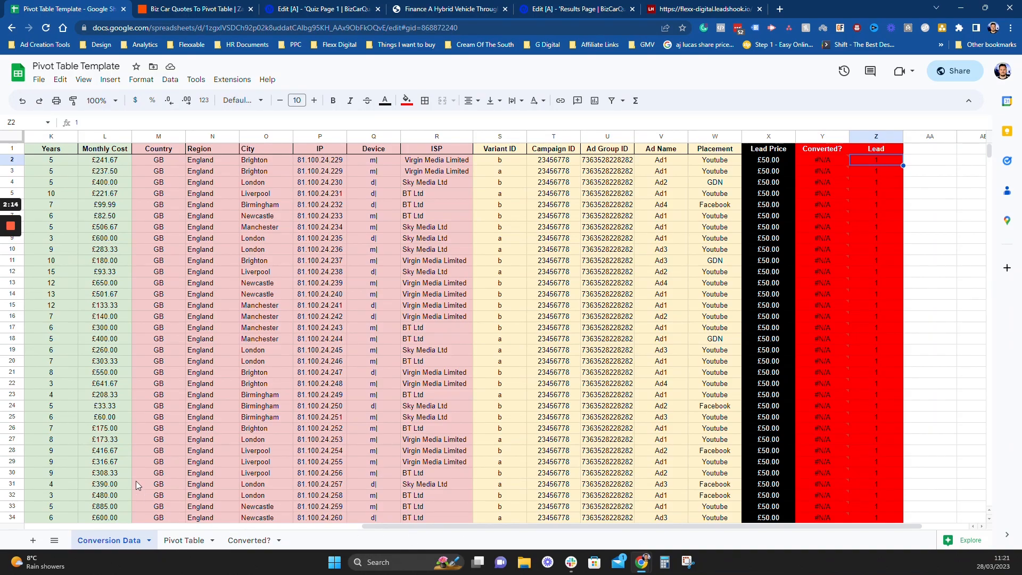
scroll(137, 482, "left", 10)
left_click(86, 484)
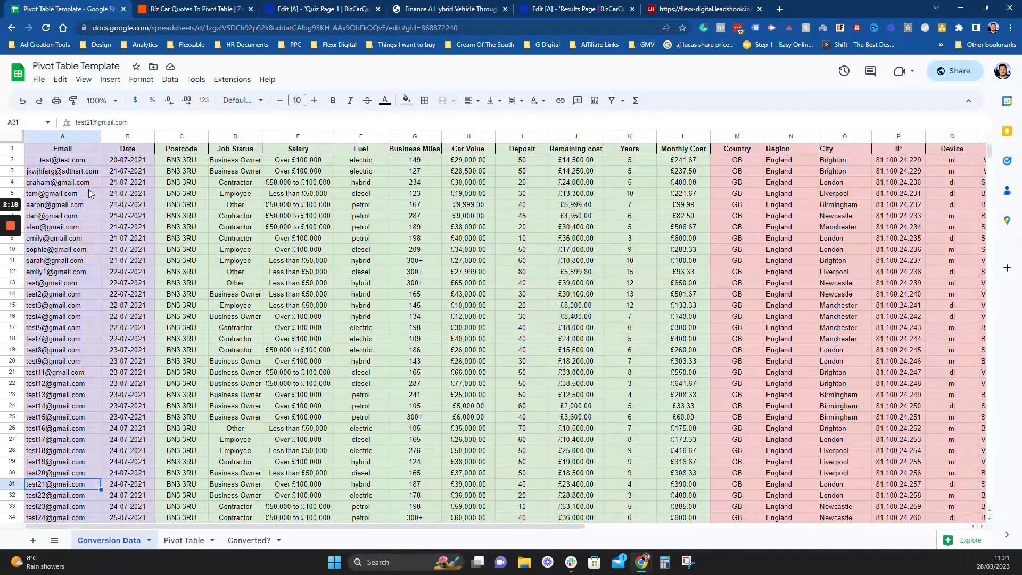
double_click(90, 376)
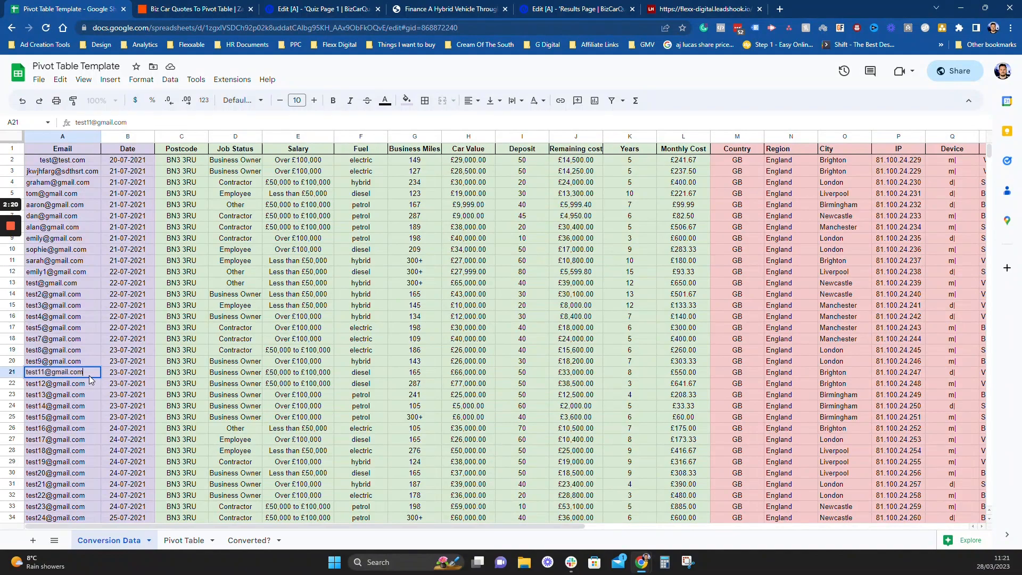
key("ctrl+a")
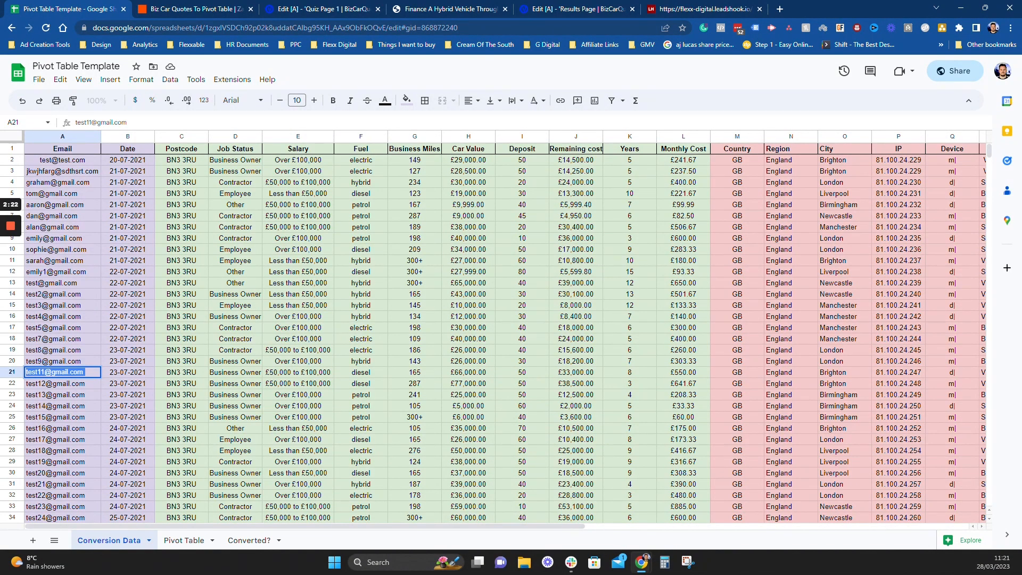
left_click(248, 541)
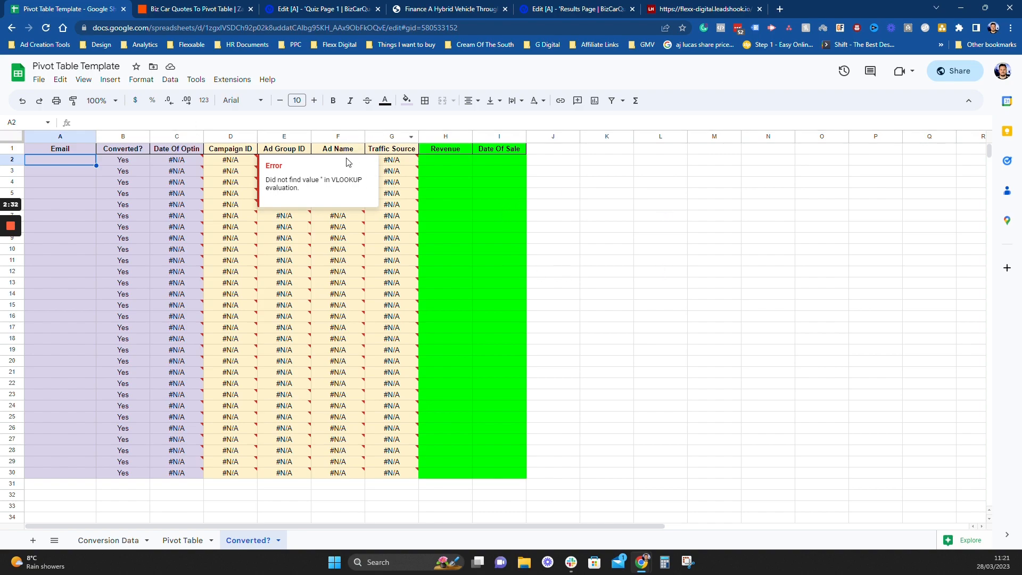
double_click(61, 159)
key("ctrl+v")
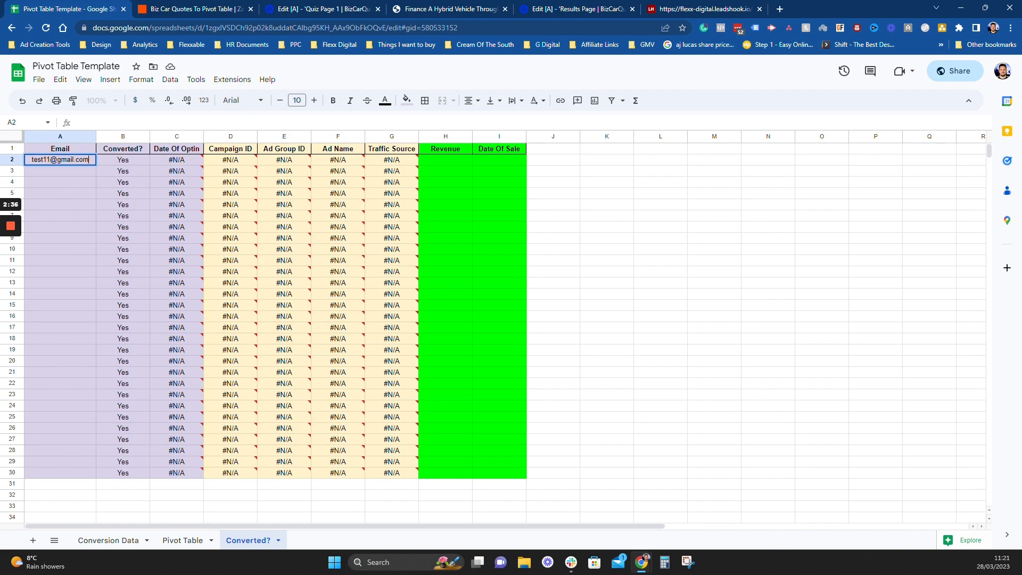
key("Tab")
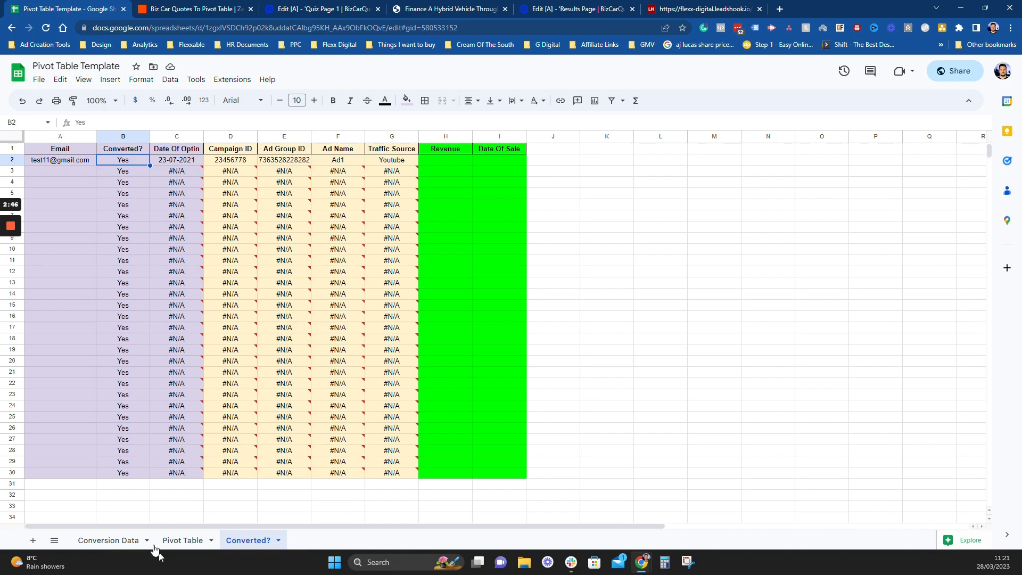
Step: Check the Converted? column for the row 21 lead in the Conversion Data sheet, along with the last records
left_click(127, 542)
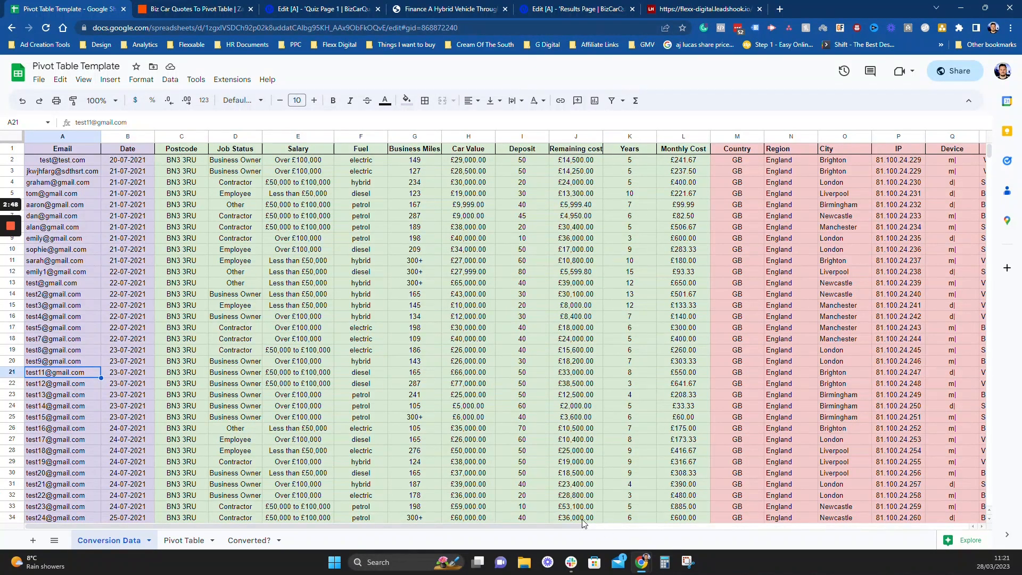
left_click_drag(219, 525, 535, 540)
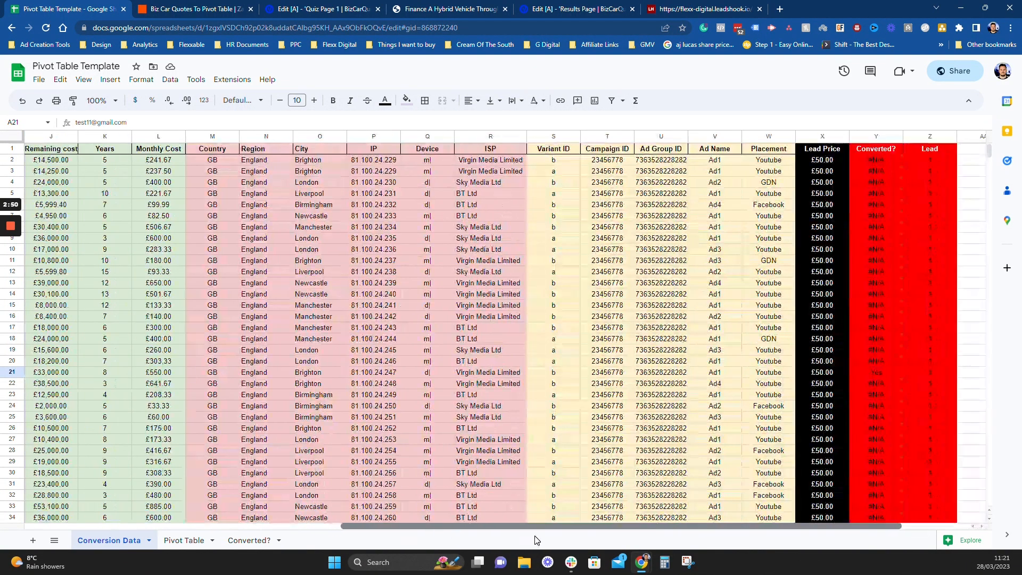
left_click(679, 215)
scroll(687, 376, "down", 5)
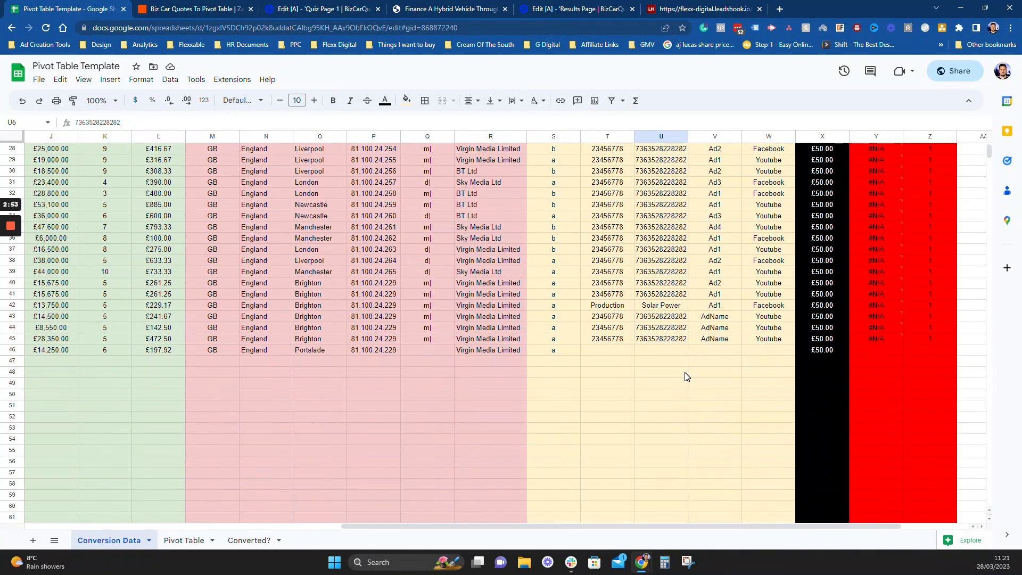
Step: Copy the email address of the Solar Power record in row 42 of Conversion Data into cell A3 of the Converted? sheet
left_click(681, 307)
key("Left")
key("Left")
key("Left")
key("Left")
key("Left")
key("Left")
key("Left")
key("Left")
key("Left")
key("Left")
key("Left")
key("Left")
key("Left")
key("Left")
key("Left")
key("Left")
key("Left")
key("Left")
key("Left")
key("Left")
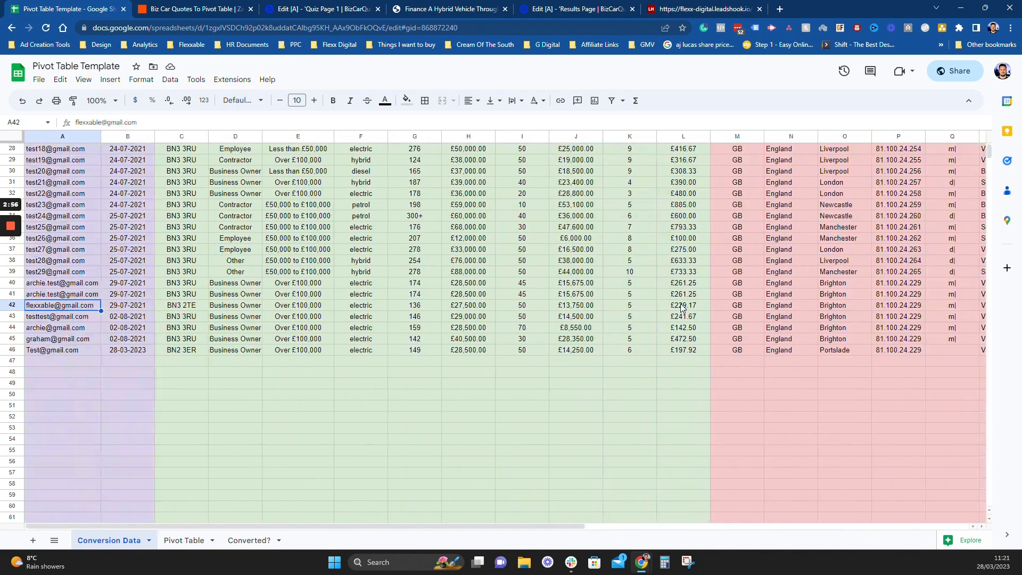
double_click(83, 310)
key("ctrl+a")
key("ctrl+c")
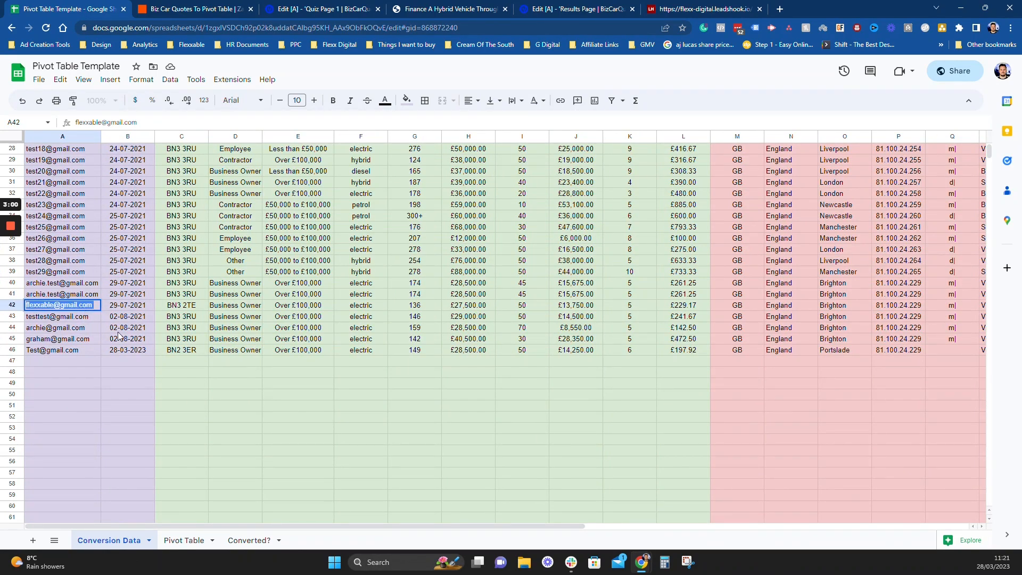
left_click(255, 540)
double_click(85, 175)
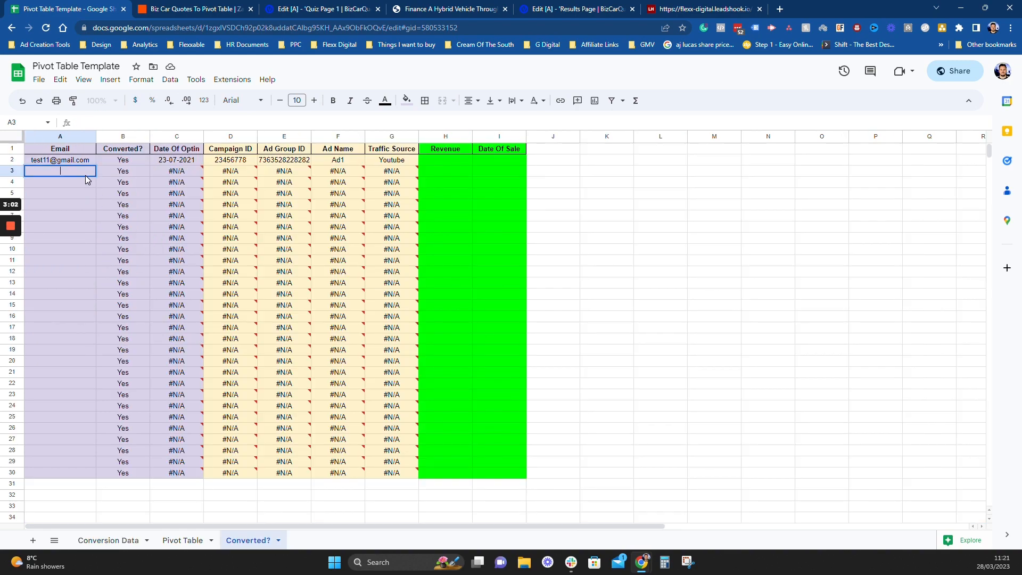
key("ctrl+v")
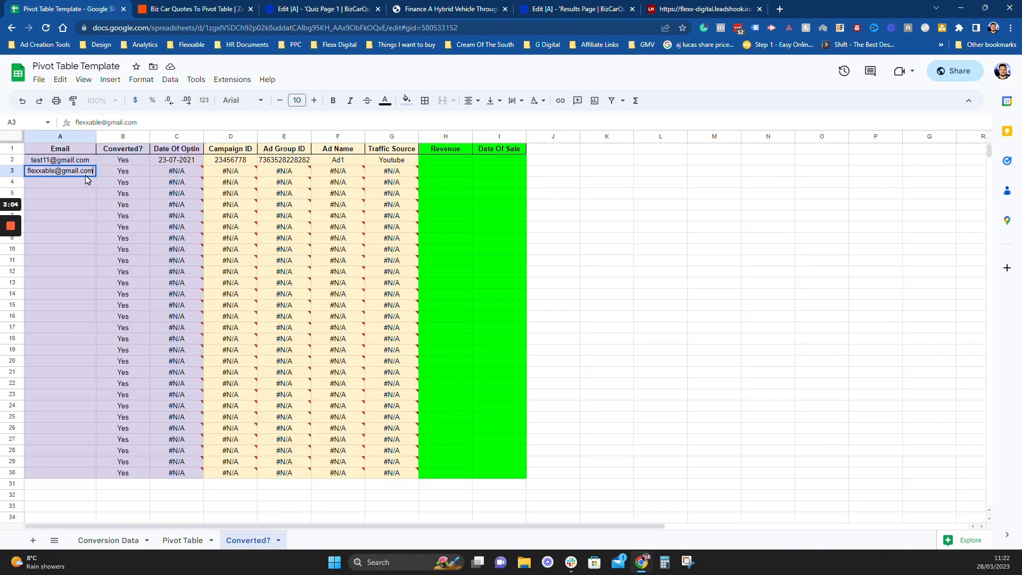
key("Tab")
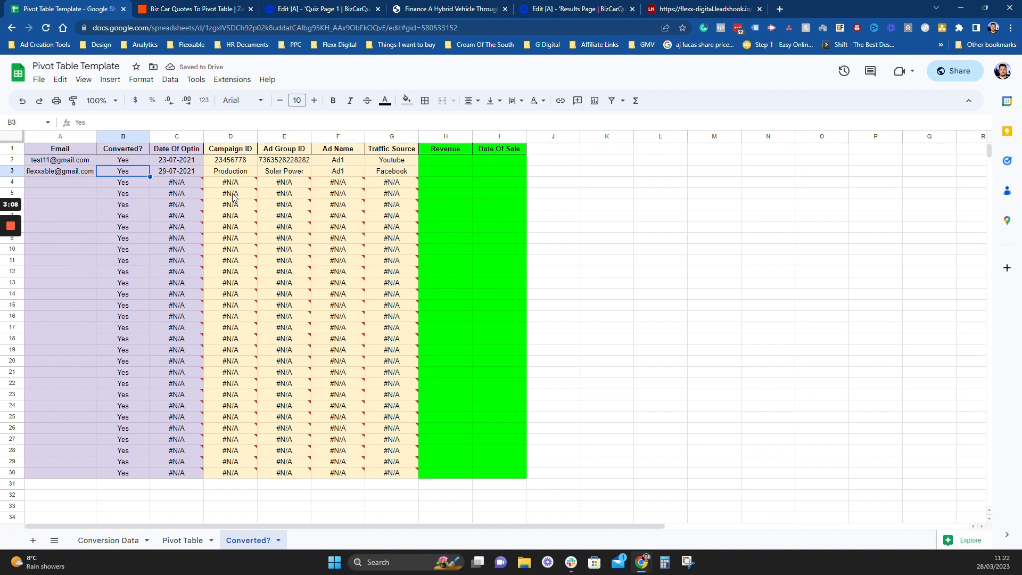
Step: Inspect the Campaign ID and Ad Group ID lookup formulas of the converted leads
left_click(230, 175)
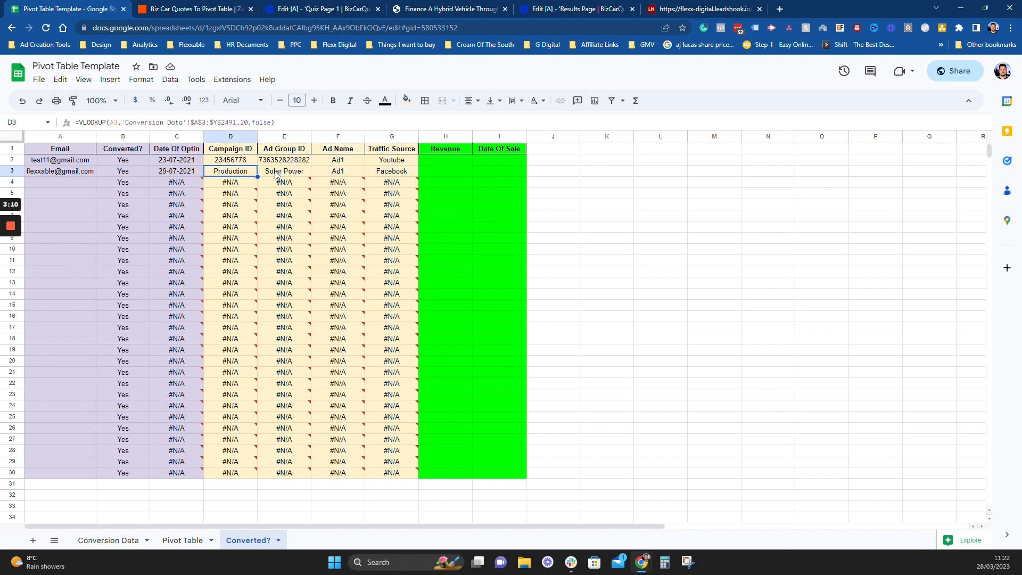
left_click(279, 175)
left_click(281, 162)
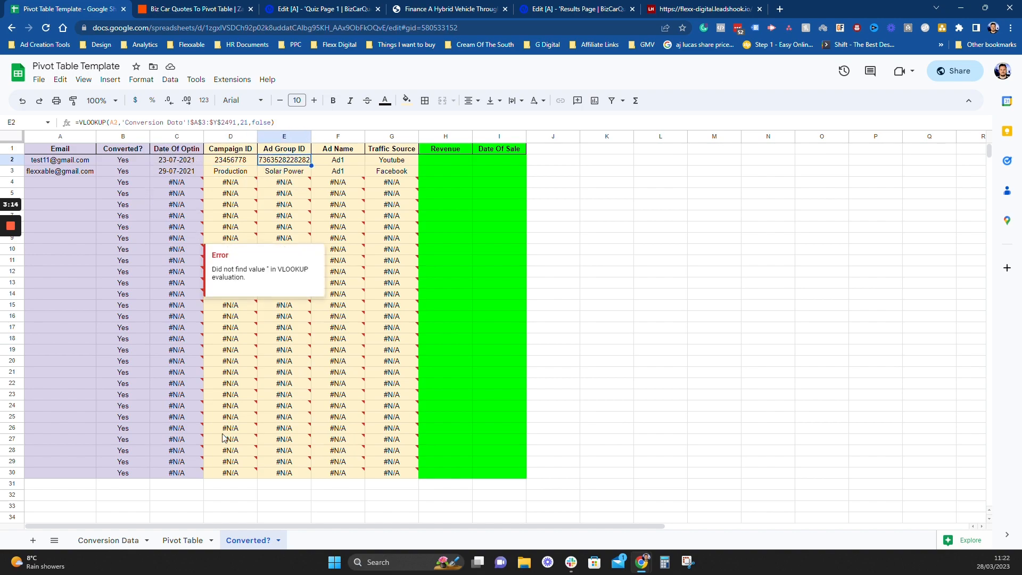
Step: Inspect the Converted? lookup for the row 42 lead in the Conversion Data sheet and compare it with the rows above
left_click(108, 541)
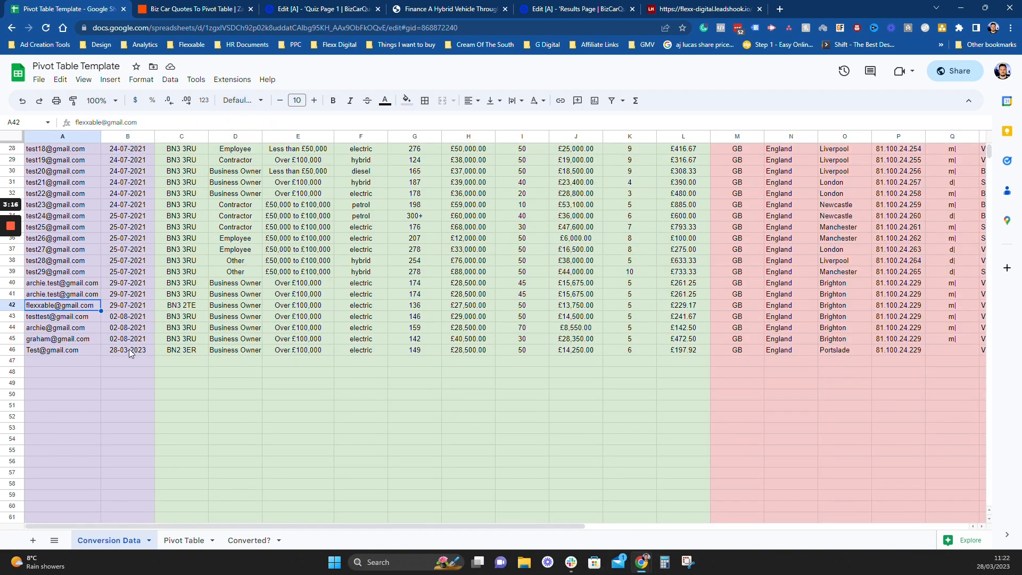
mouse_move(82, 311)
key("Right")
key("Right")
key("Right")
key("Right")
key("Right")
key("Right")
key("Right")
key("Right")
key("Right")
key("Right")
key("Right")
key("Right")
key("Right")
key("Right")
key("Right")
key("Right")
key("Right")
key("Right")
key("Right")
key("Right")
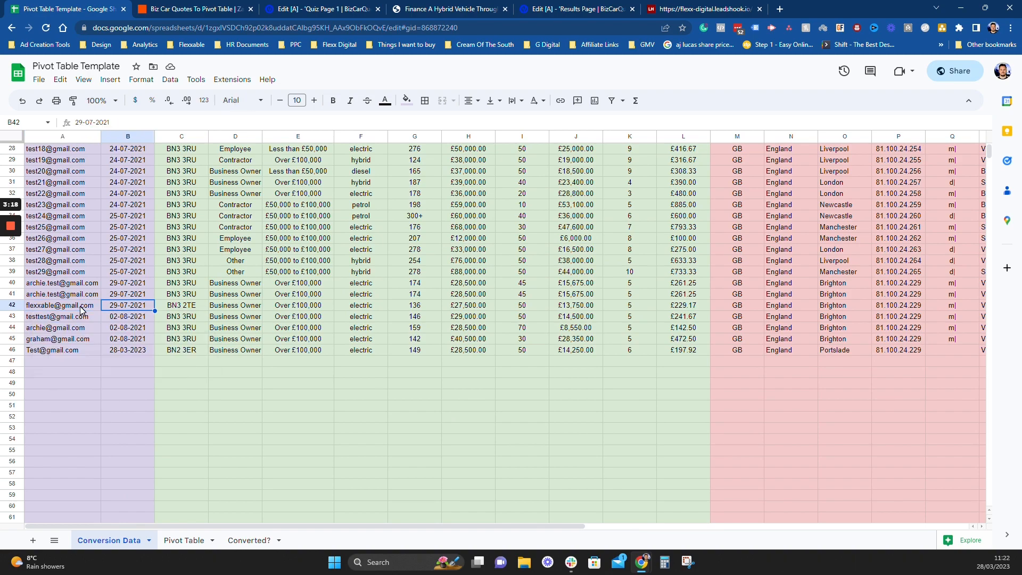
key("Left")
key("Left")
key("Left")
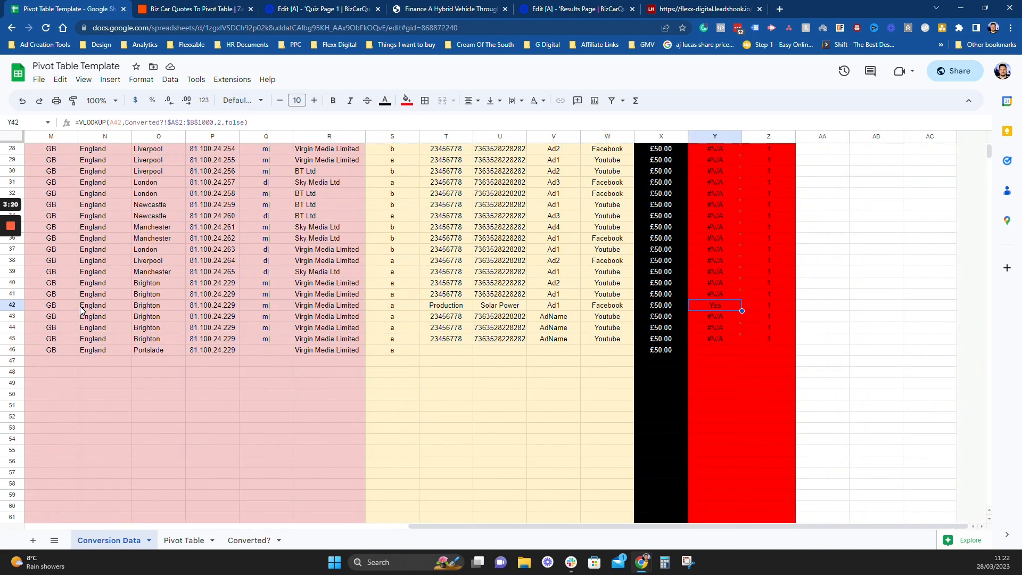
key("Up")
key("Up")
key("Up")
key("Down")
key("Down")
key("Down")
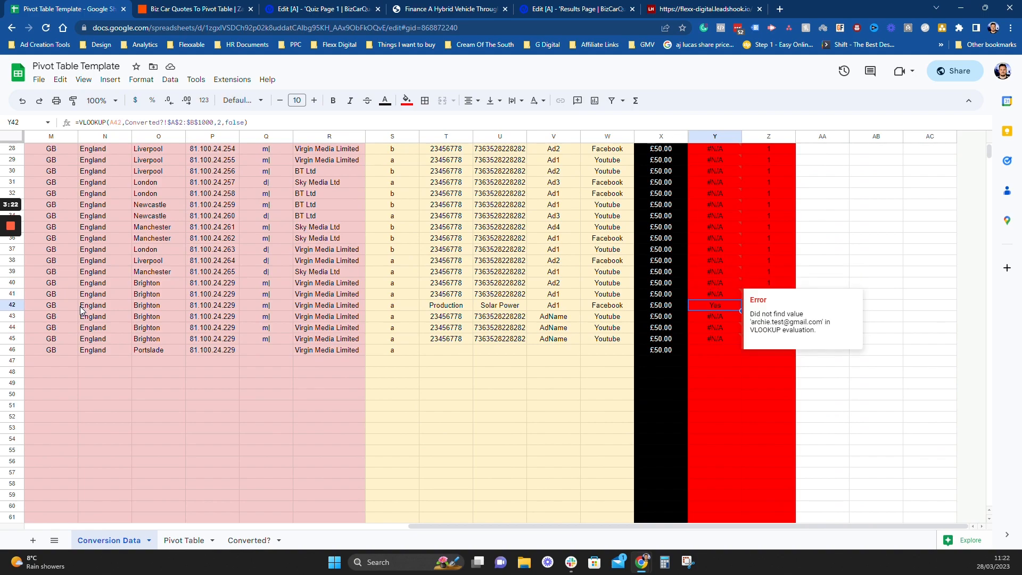
Step: Examine the SUM of Lead and SUM of Lead Price columns on the Pivot Table sheet
left_click(193, 546)
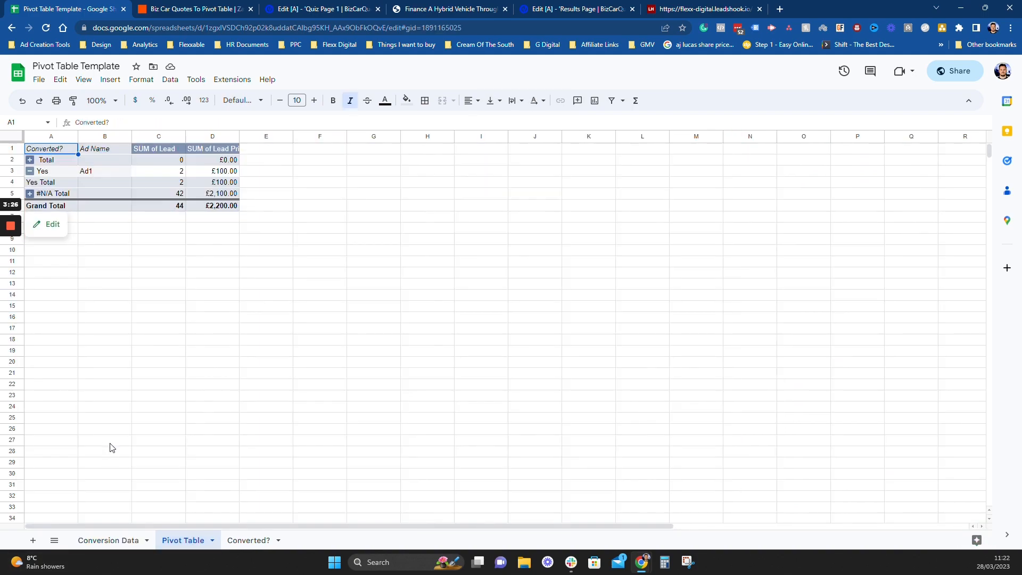
left_click(169, 151)
left_click(188, 175)
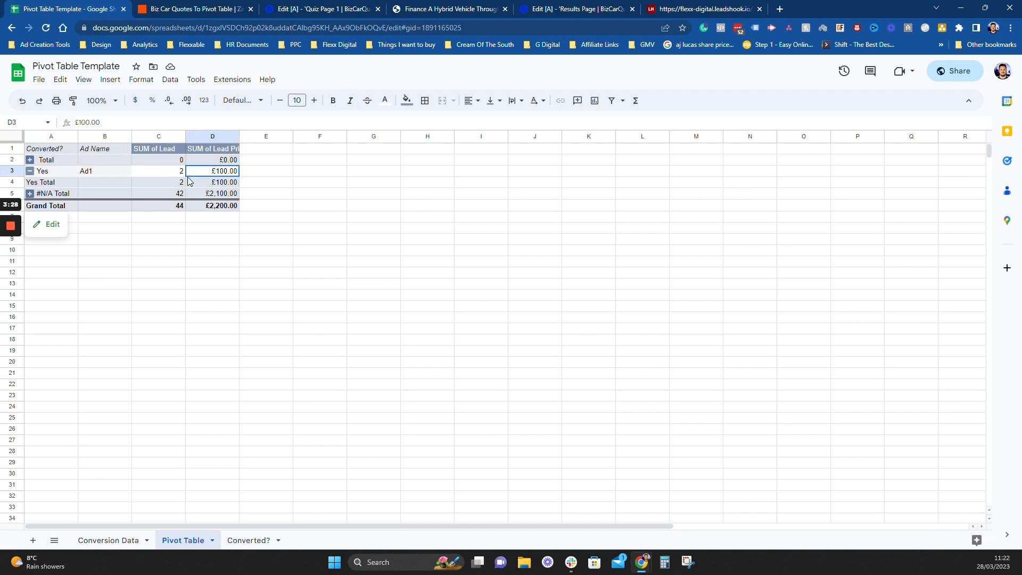
Step: Open the pivot table for editing and review its row fields, Lead and Lead Price values, and Date filter
left_click(52, 226)
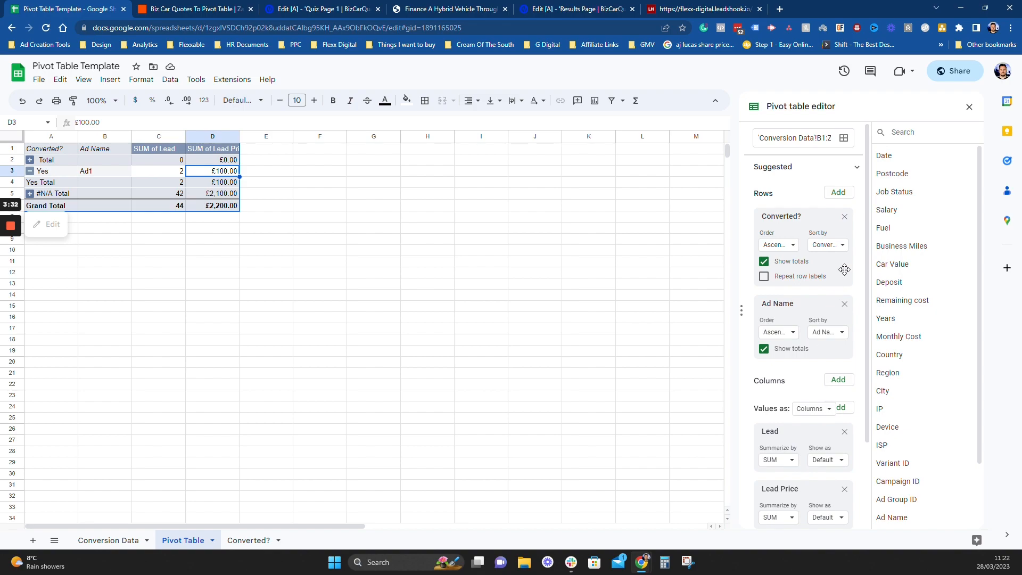
scroll(932, 261, "down", 1)
scroll(813, 330, "down", 2)
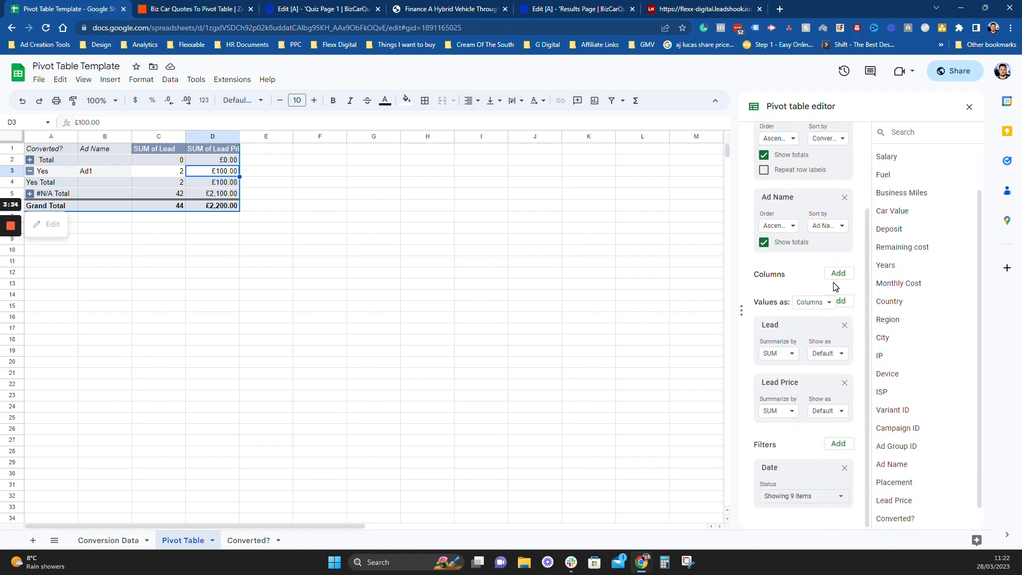
scroll(801, 317, "up", 2)
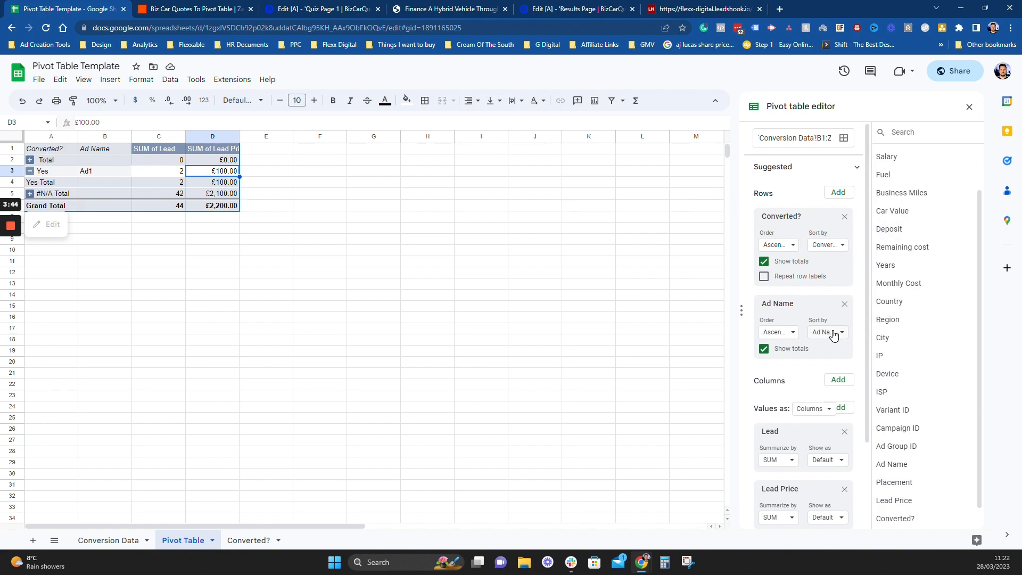
scroll(833, 330, "down", 1)
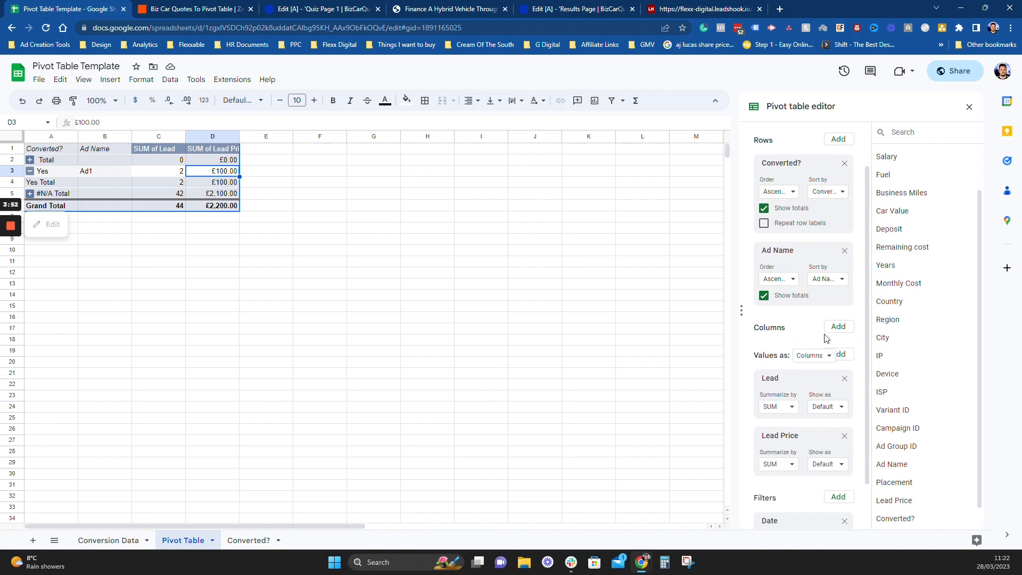
scroll(823, 241, "up", 1)
scroll(823, 241, "up", 1)
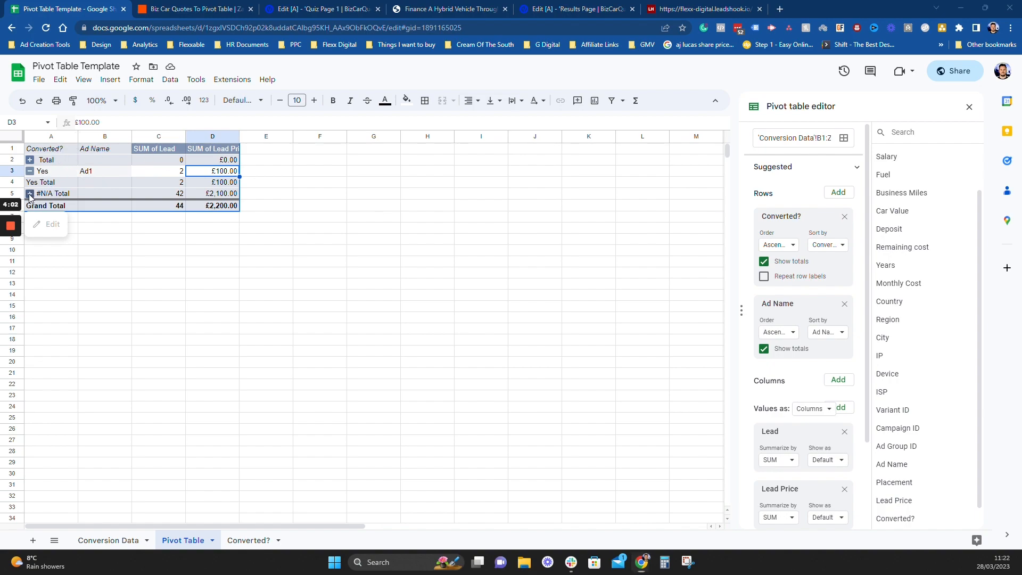
Step: Expand the blank and #N/A Converted? groups in the pivot table, and examine the Yes group's lead sum for Ad1
left_click(30, 160)
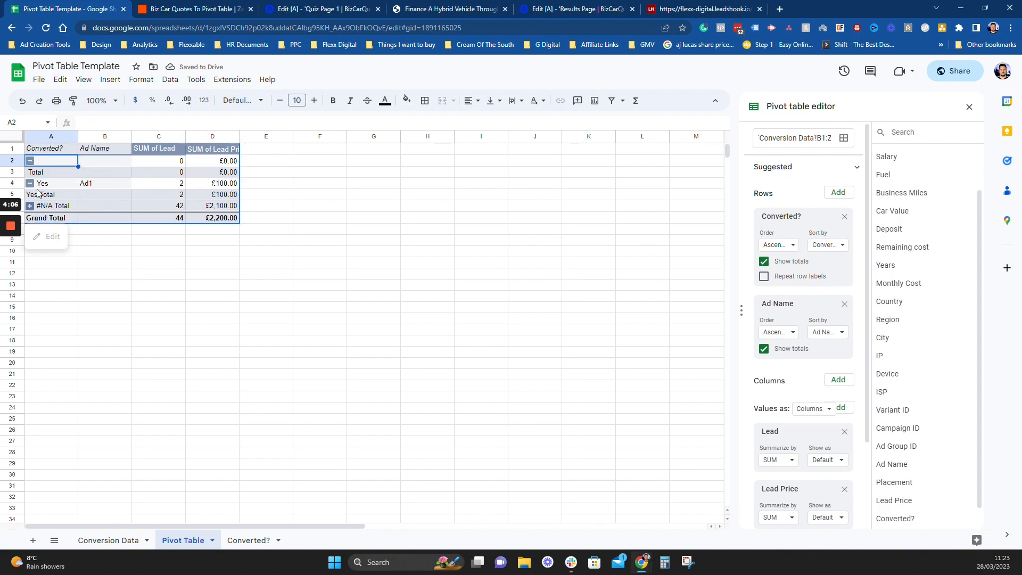
left_click(31, 206)
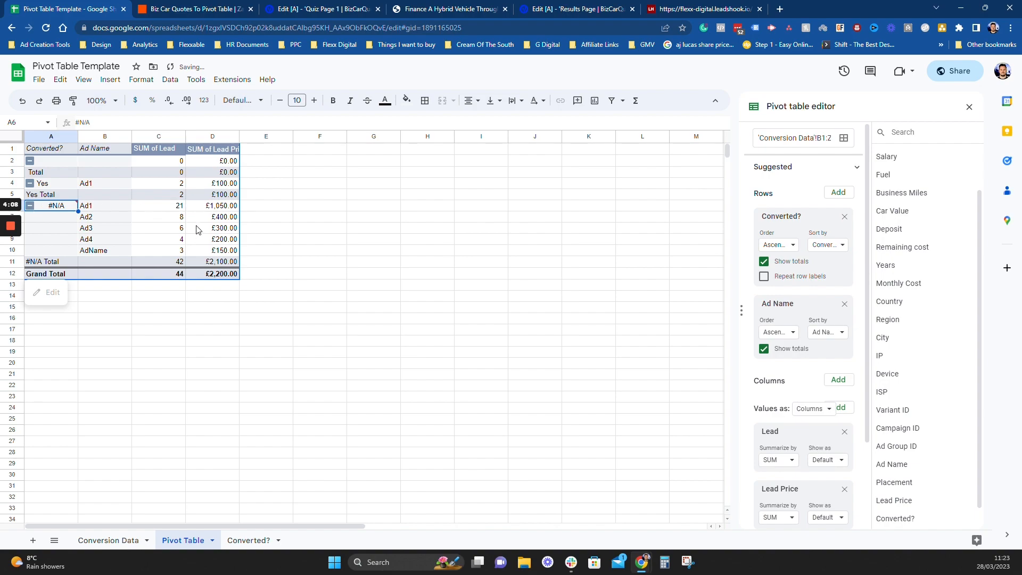
mouse_move(63, 213)
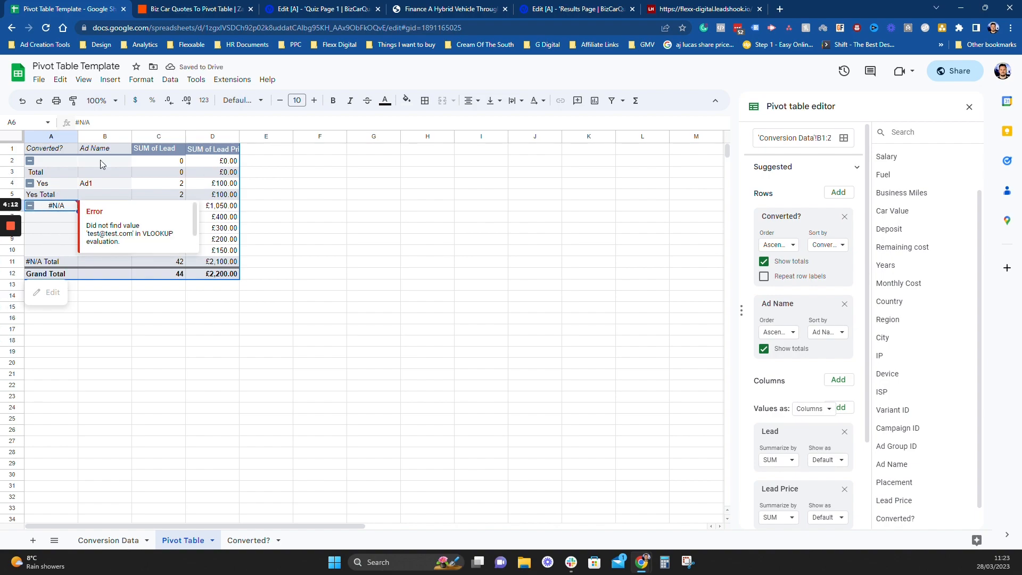
left_click(45, 184)
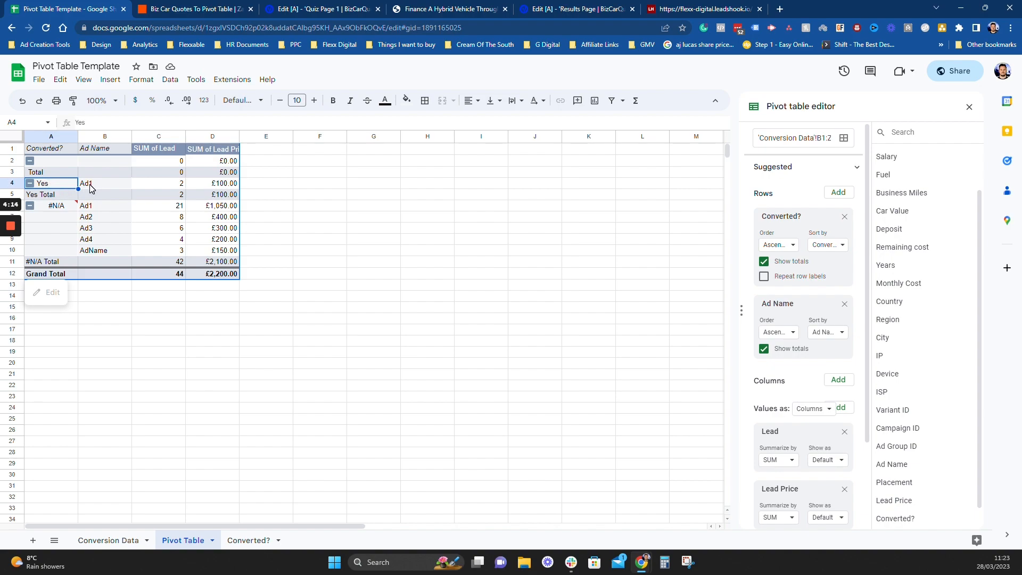
left_click(181, 185)
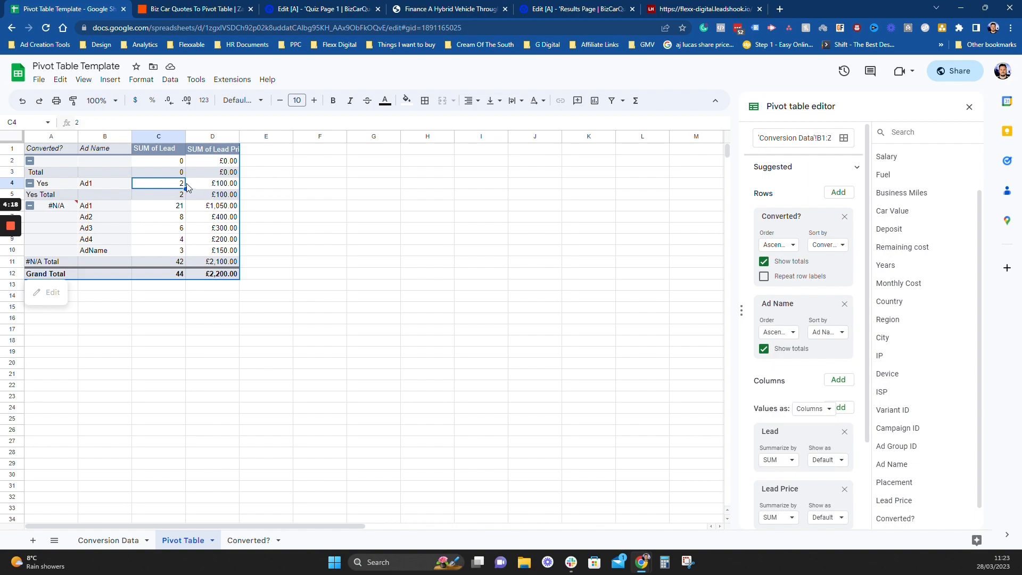
Step: Compare the ads listed under the Yes and #N/A groups, and collapse the #N/A group
left_click(96, 188)
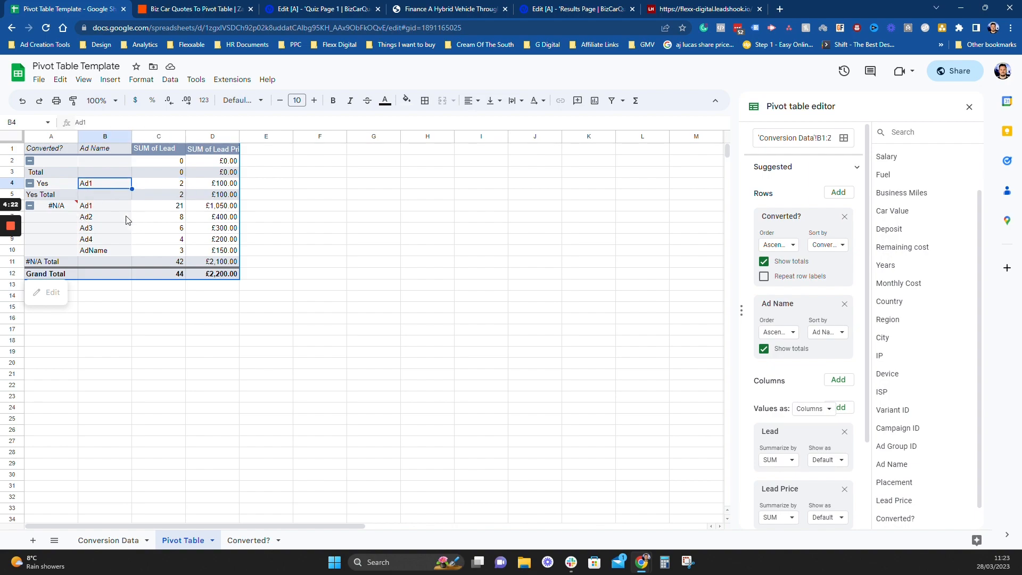
left_click(112, 209)
left_click_drag(108, 220, 104, 251)
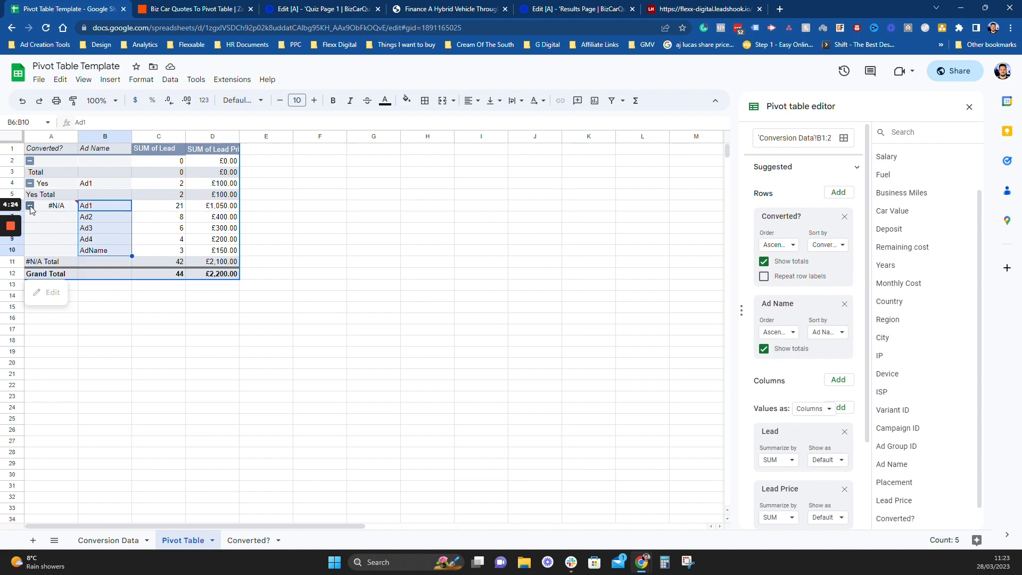
left_click(30, 205)
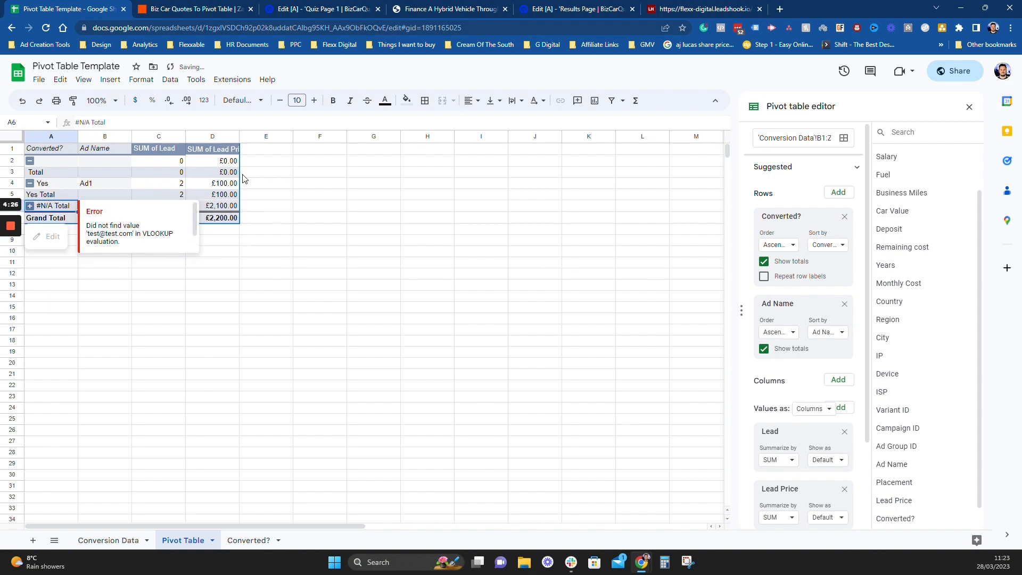
Step: Remove the Converted? and Ad Name row fields from the pivot table
left_click(51, 147)
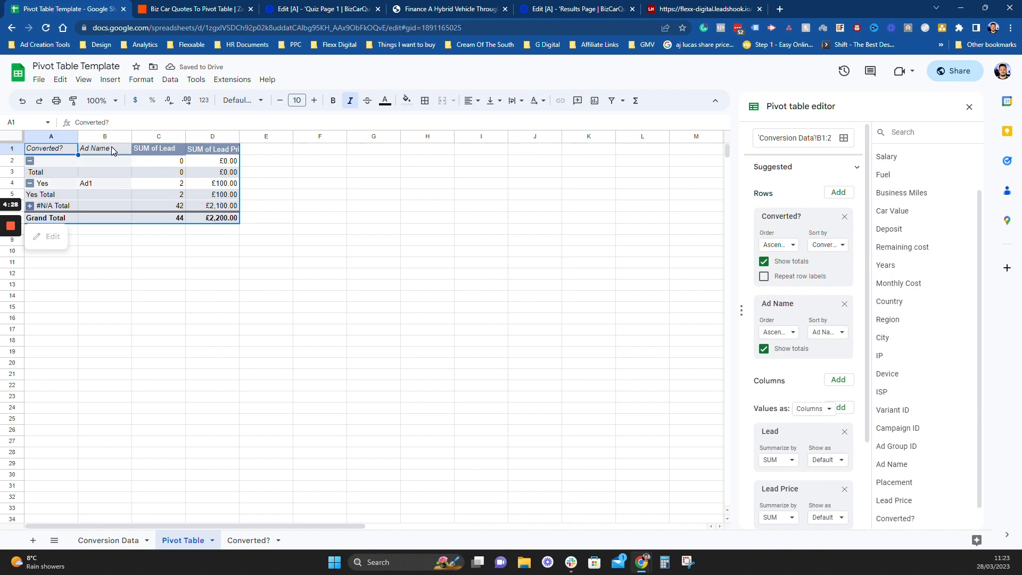
left_click(113, 148)
left_click(59, 149)
left_click(845, 216)
left_click(846, 217)
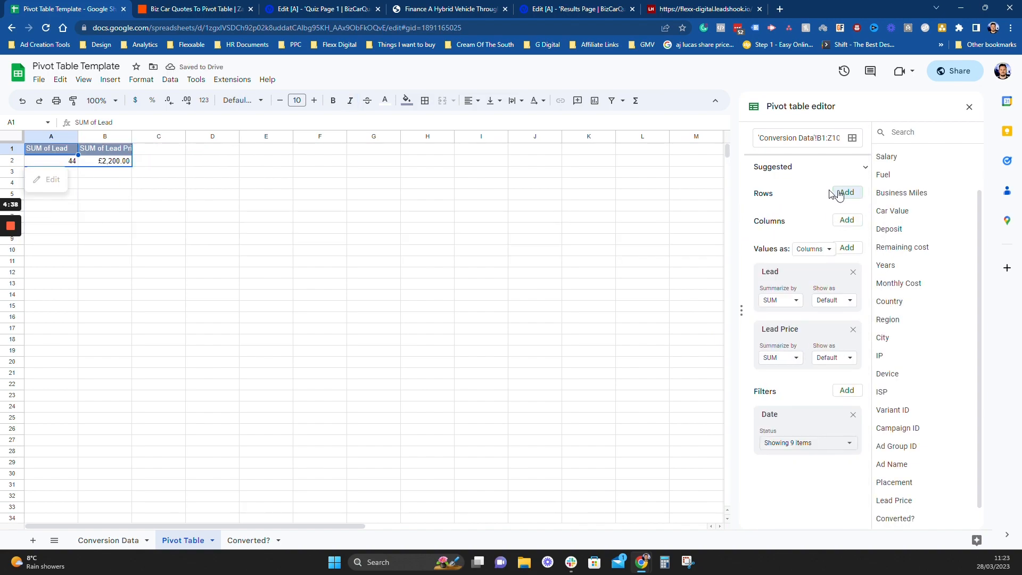
Step: Try Lead as the pivot table's row field and remove it from the values
left_click(852, 198)
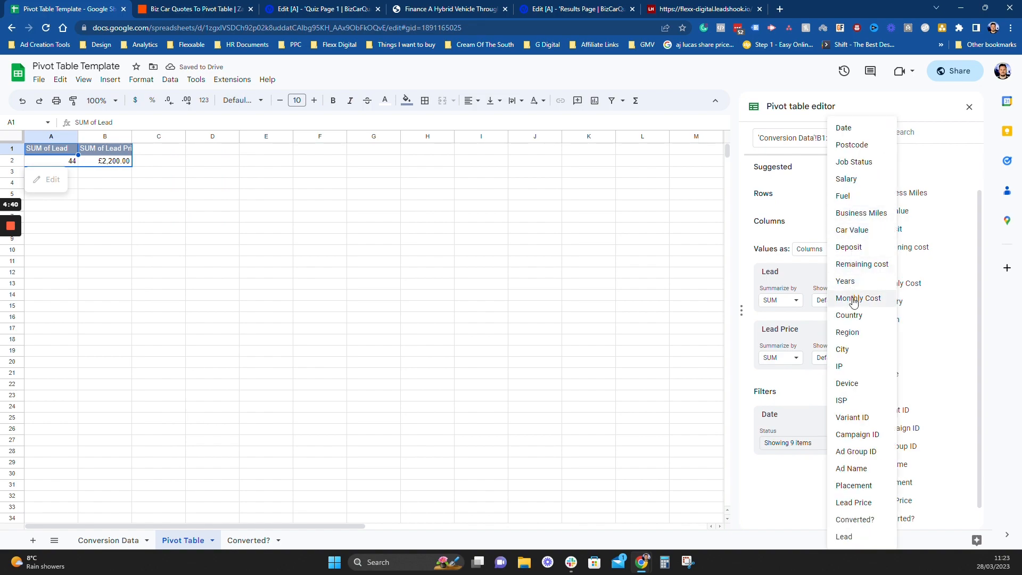
left_click(854, 535)
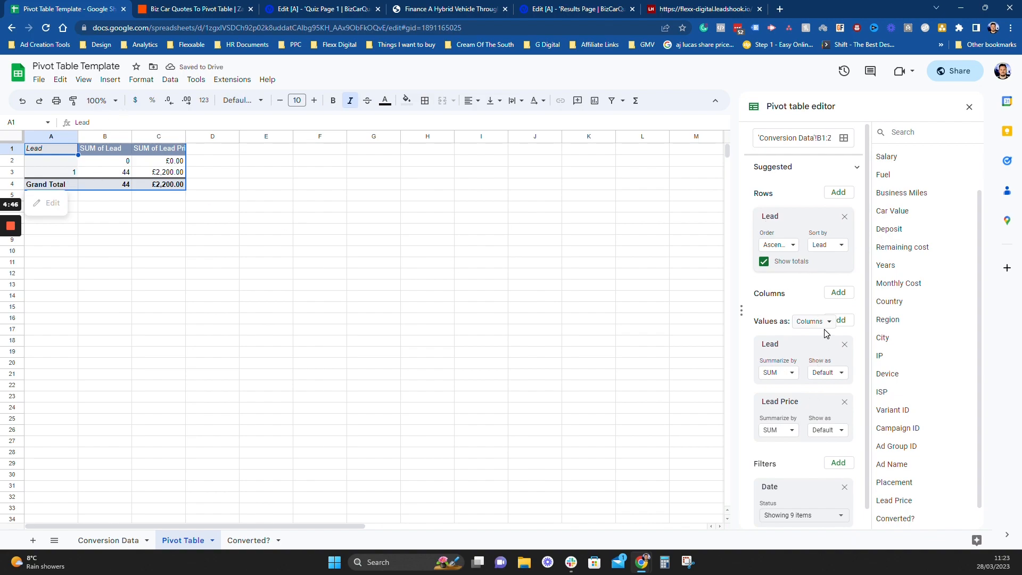
scroll(775, 363, "down", 1)
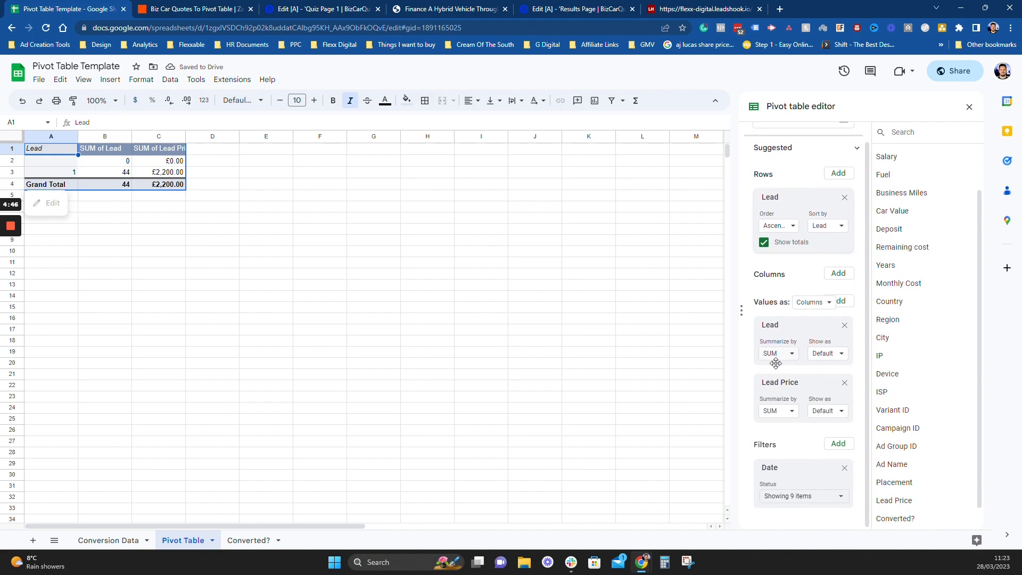
left_click(845, 326)
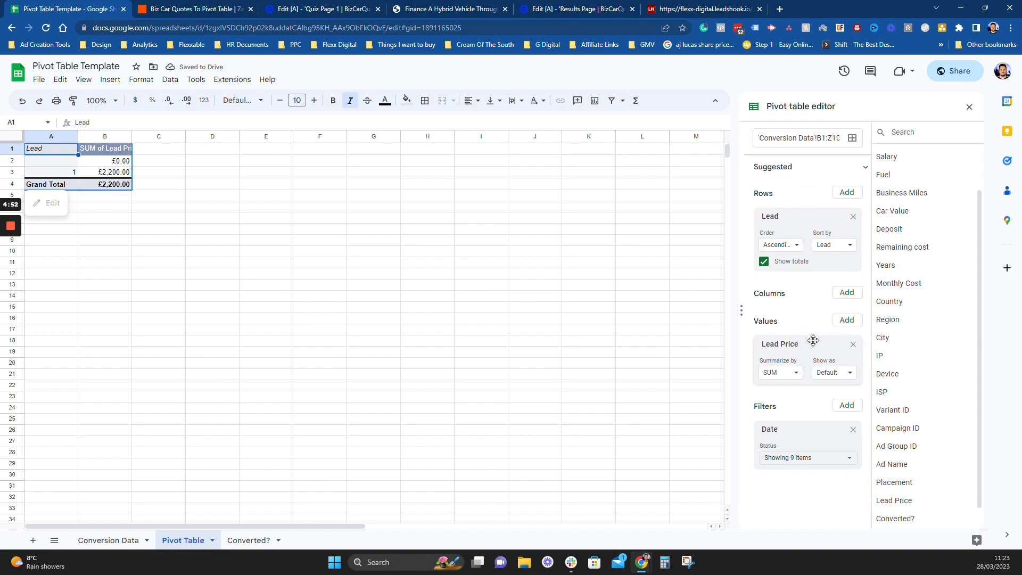
Step: Try Ad Name as the pivot table's column field to spread the lead price across the ads
left_click(848, 321)
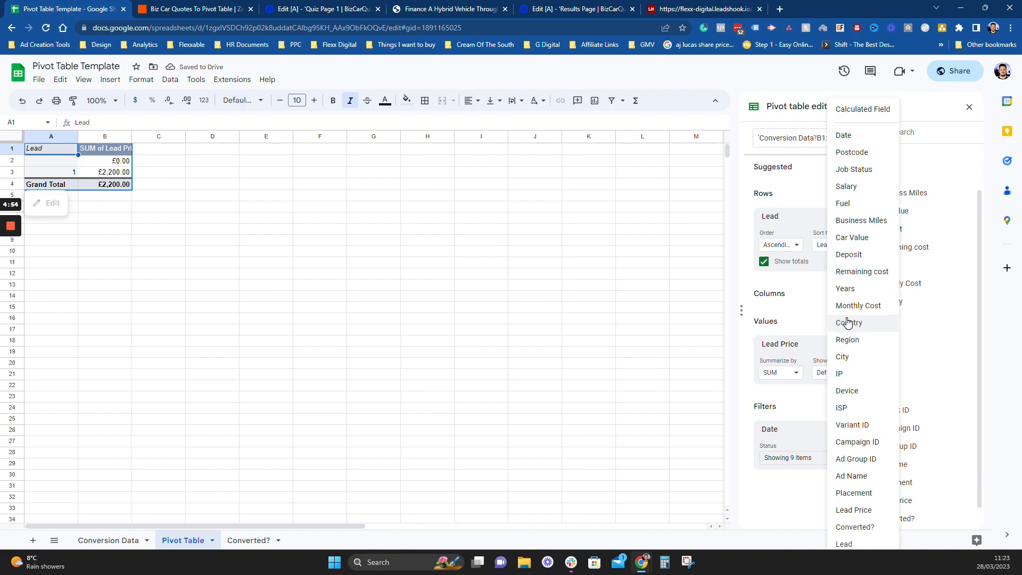
left_click(786, 310)
left_click(847, 292)
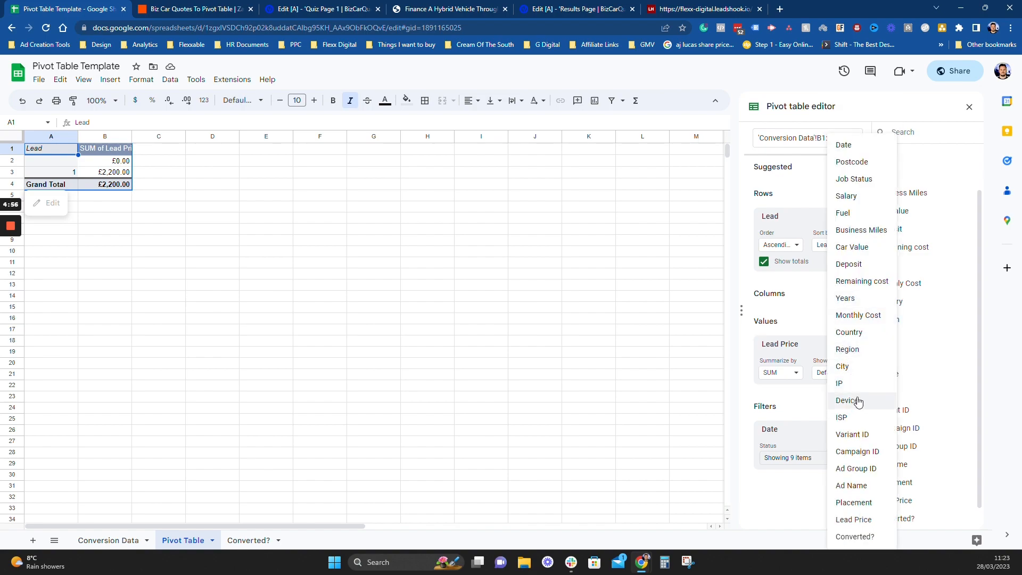
left_click(851, 486)
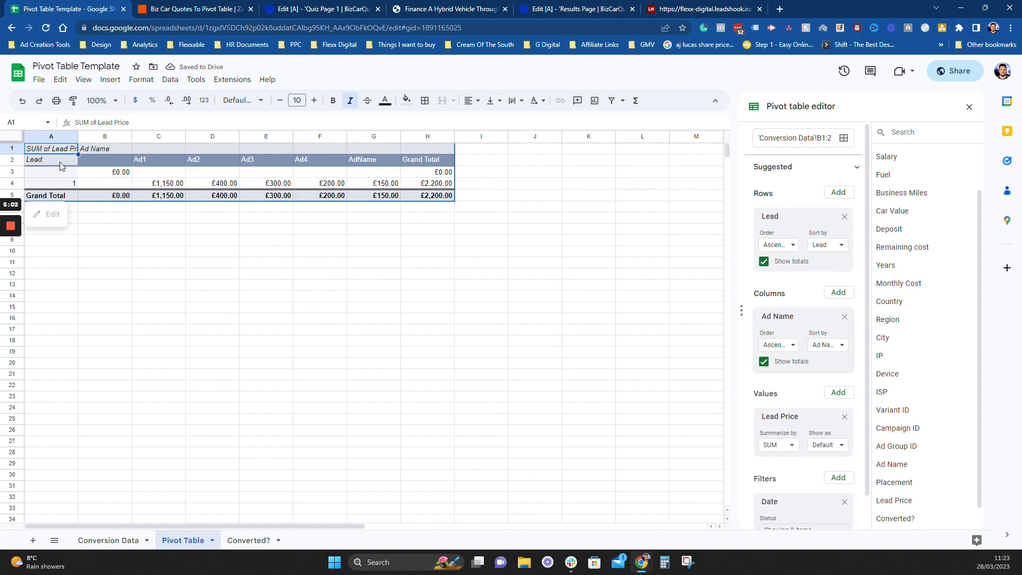
Step: Remove the Lead Price value from the pivot table and check the cells under the ad columns
left_click(844, 418)
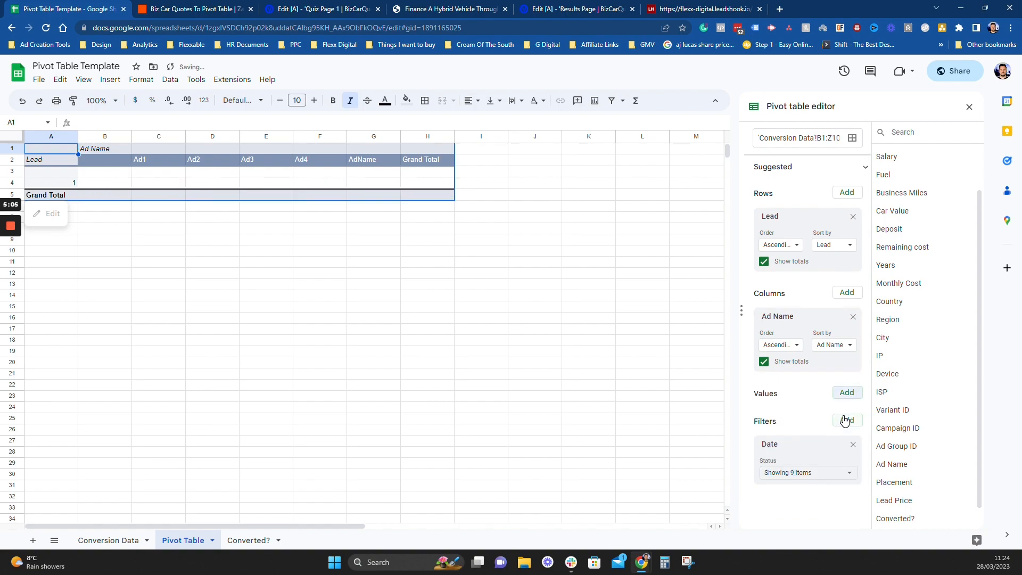
left_click(134, 176)
left_click(143, 186)
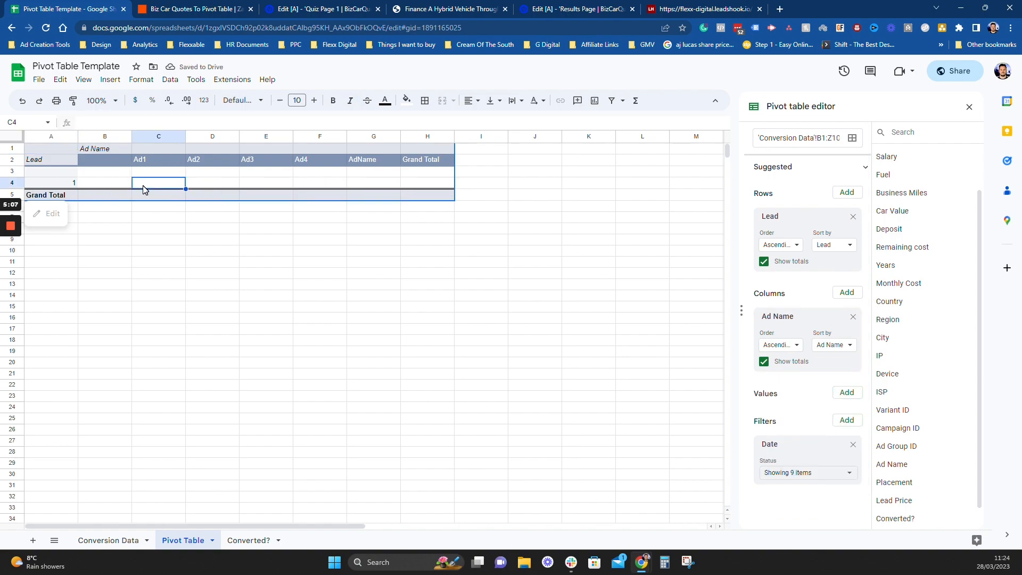
left_click(71, 186)
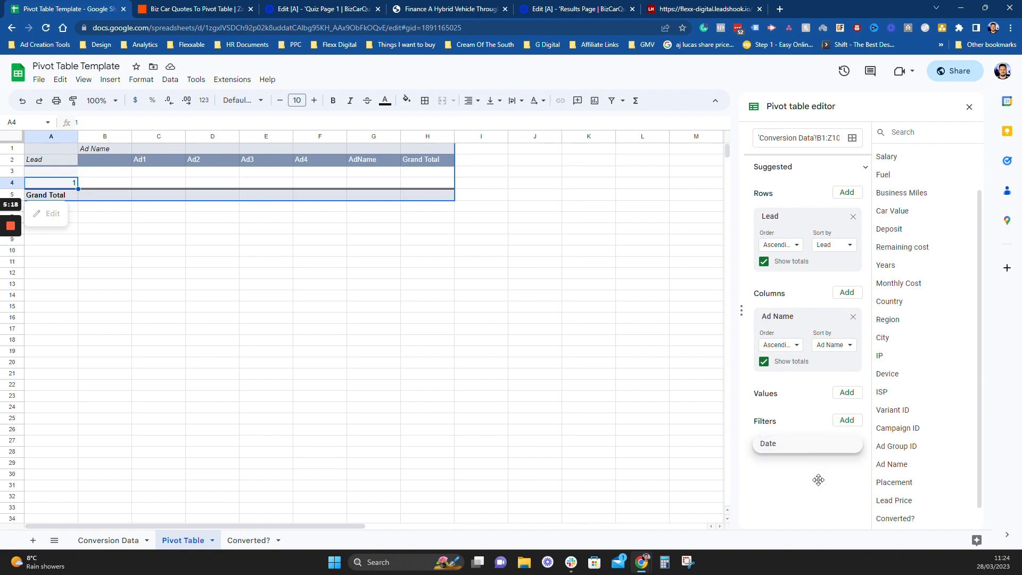
Step: Set the pivot table's Date filter to show all items, including 28-03-2023
left_click(809, 473)
scroll(808, 474, "down", 3)
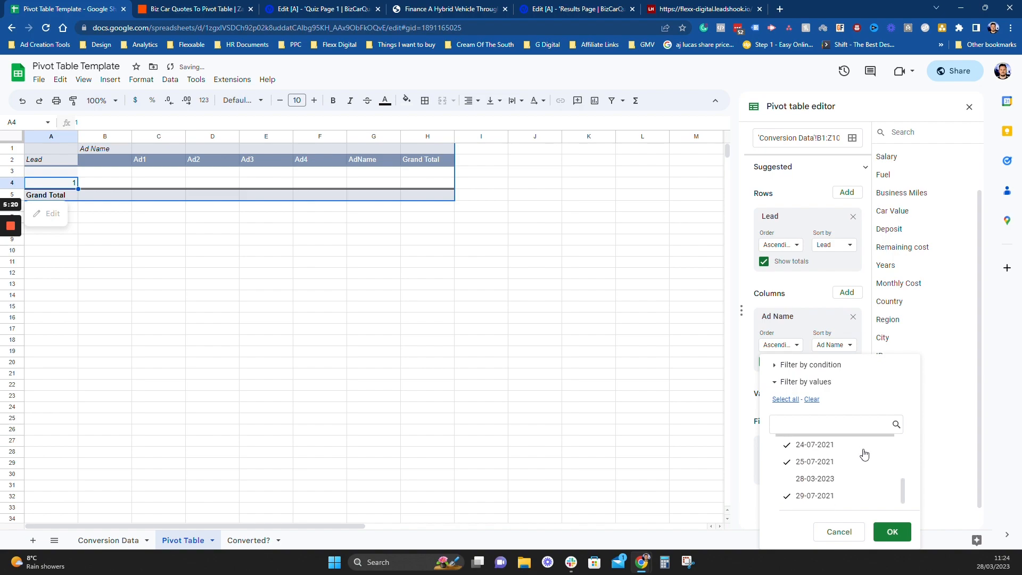
left_click(892, 532)
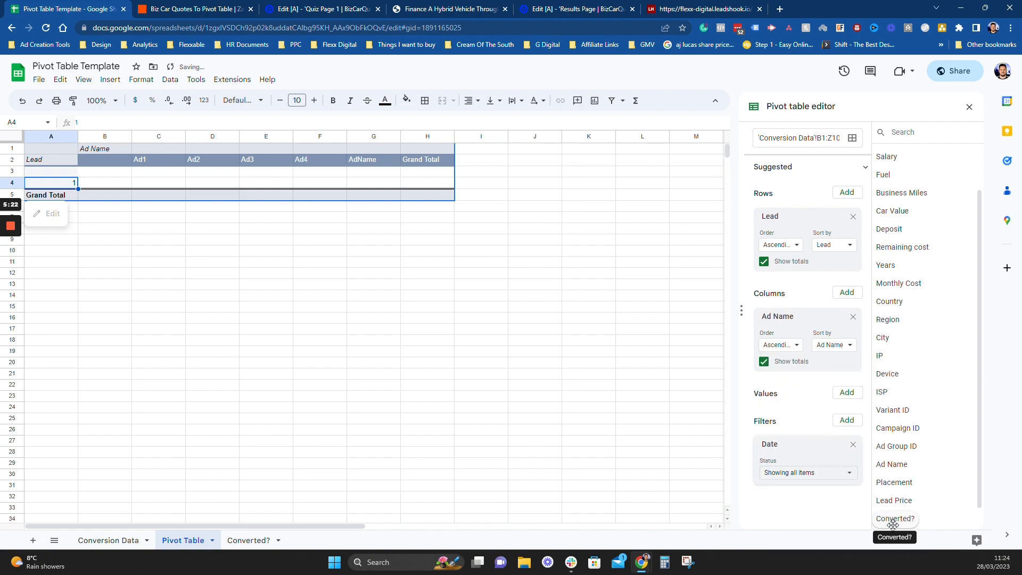
left_click(657, 442)
left_click(851, 394)
left_click(266, 176)
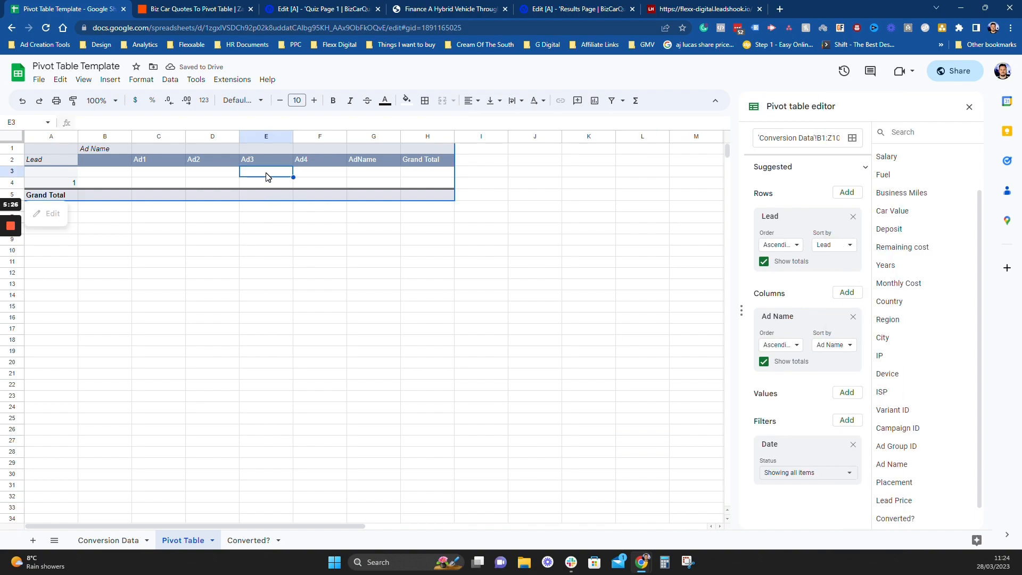
Step: Remove Ad Name from the columns and Lead from the rows, and add Ad Name as the row field
left_click(854, 318)
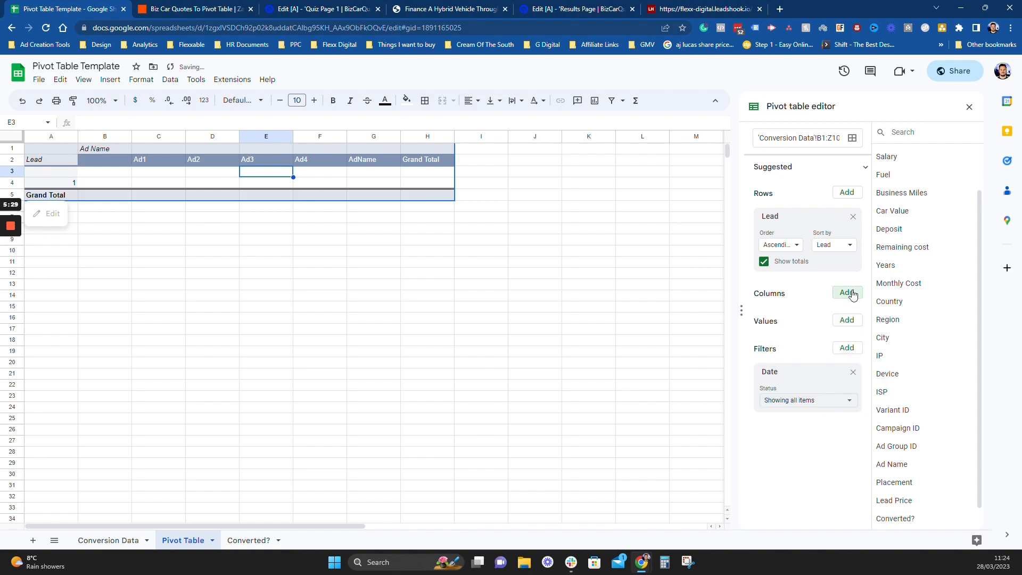
left_click(854, 216)
left_click(847, 193)
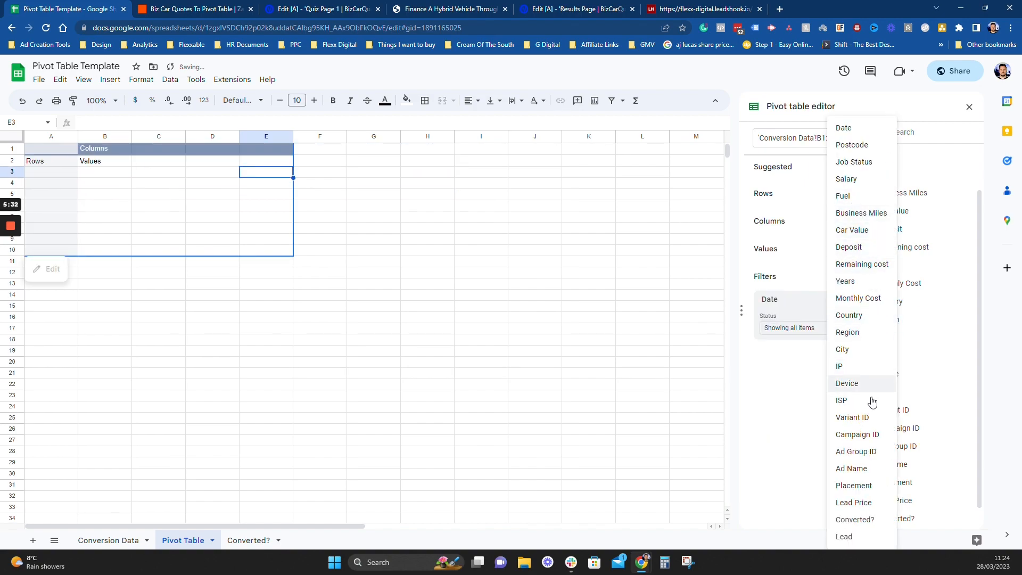
left_click(852, 469)
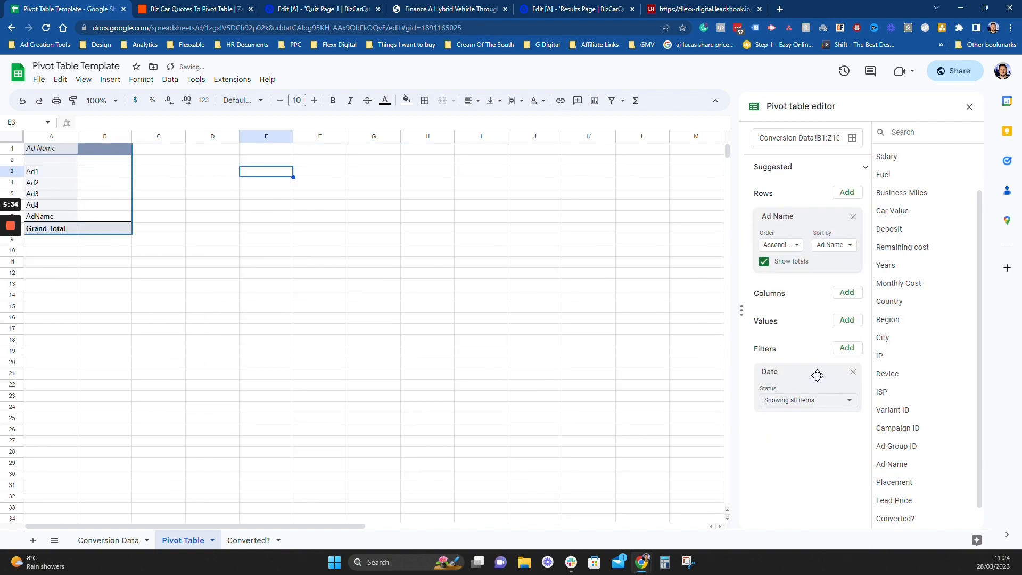
Step: Try Lead as the pivot table's column field and check the cells beside the ad names
left_click(847, 293)
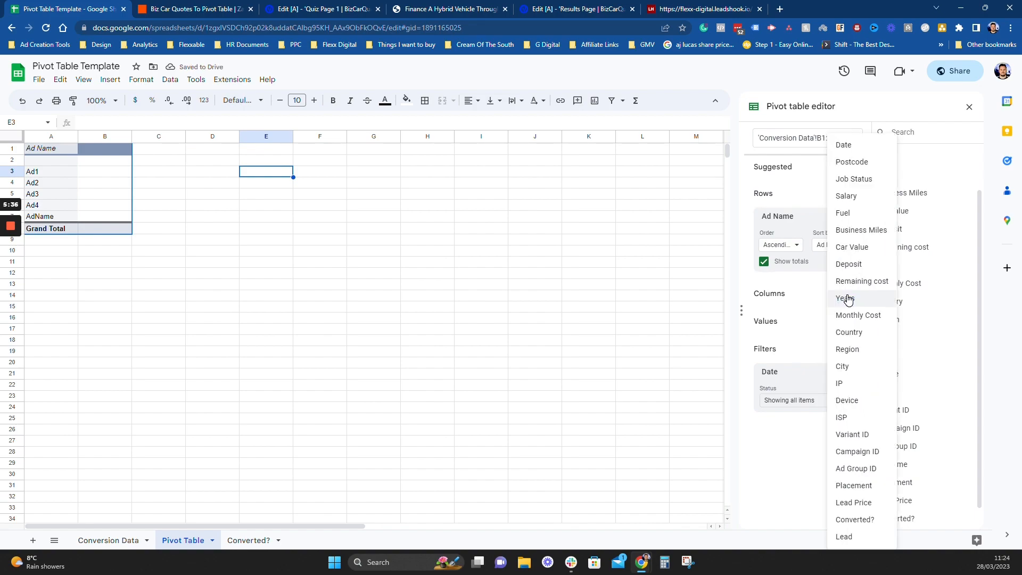
left_click(857, 536)
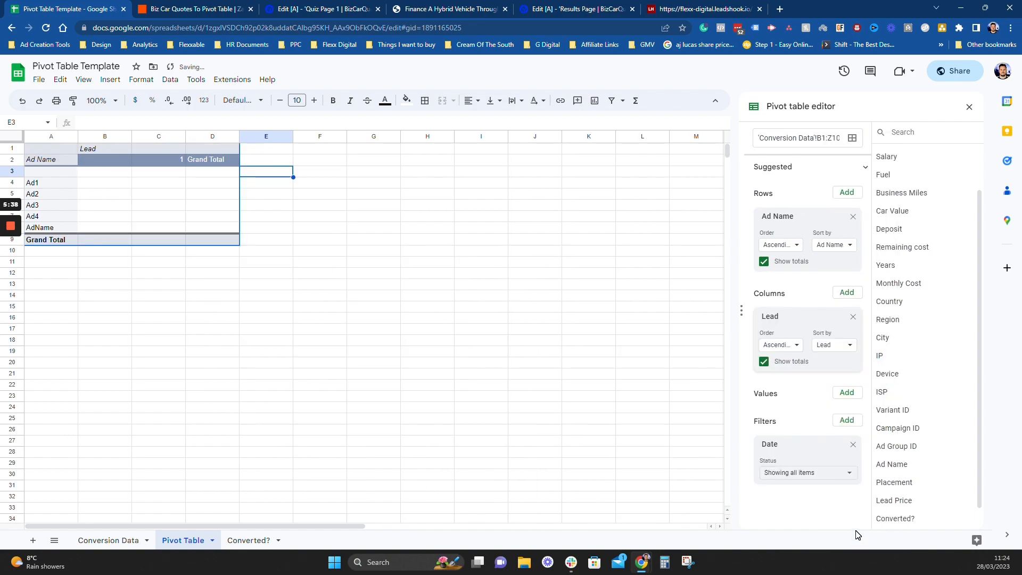
left_click(221, 193)
left_click(151, 196)
Step: Set the text colour of the pivot table cells B4:D8 to black
left_click_drag(94, 182, 237, 229)
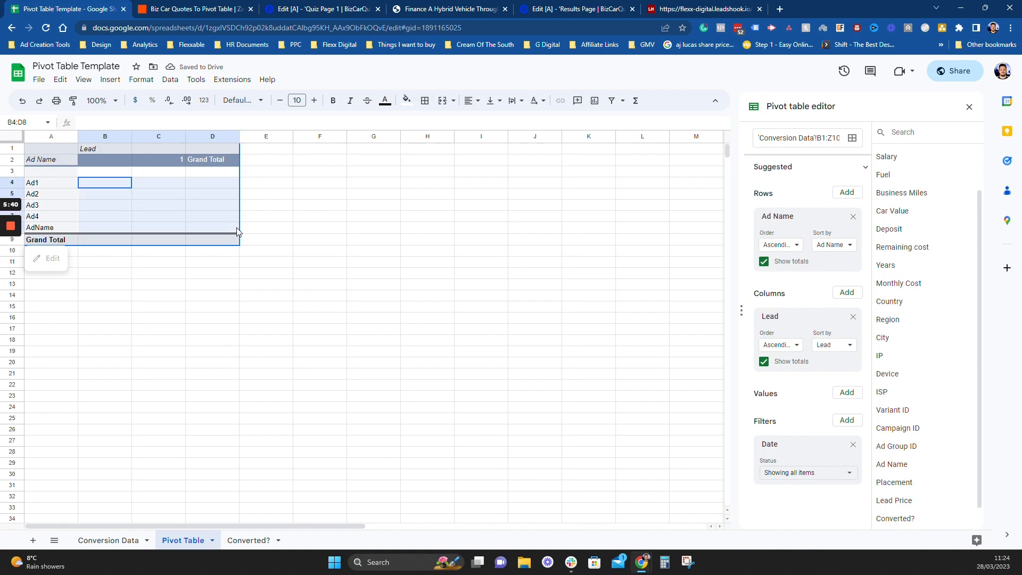
left_click(385, 100)
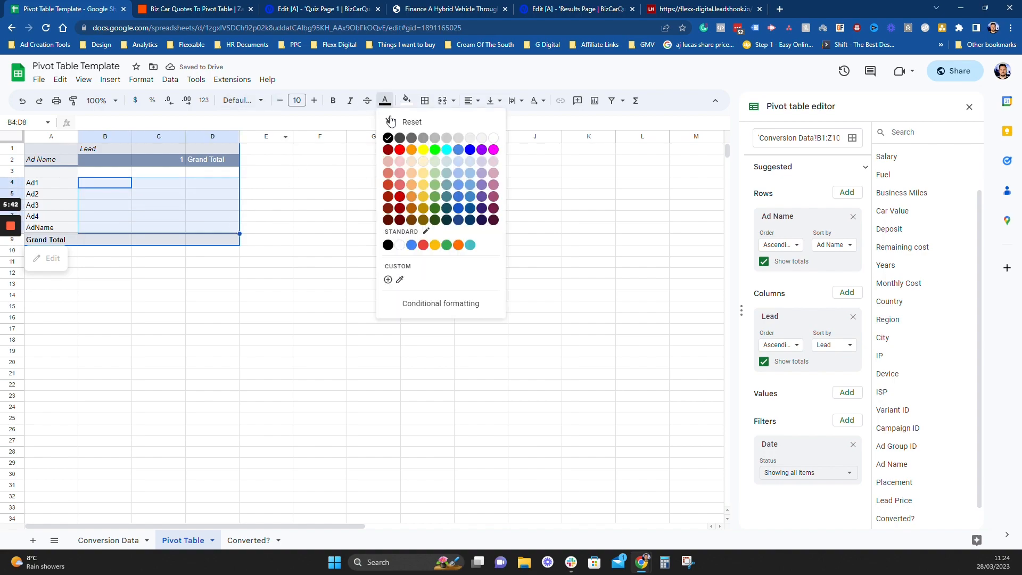
left_click(389, 138)
left_click(266, 261)
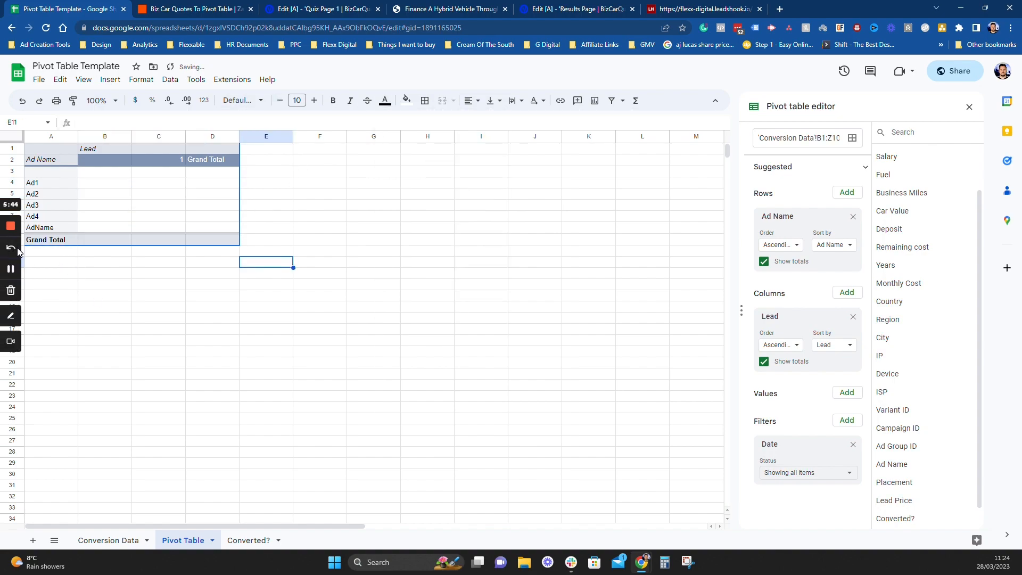
Step: Remove Lead from the pivot table's columns and add it as a value summarised by SUM
left_click(159, 159)
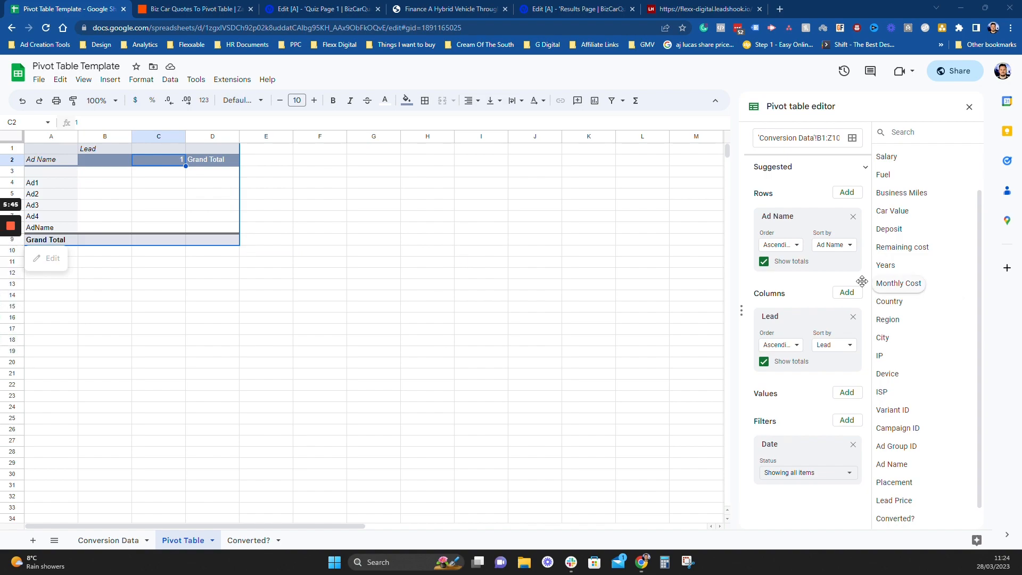
left_click(854, 317)
left_click(847, 321)
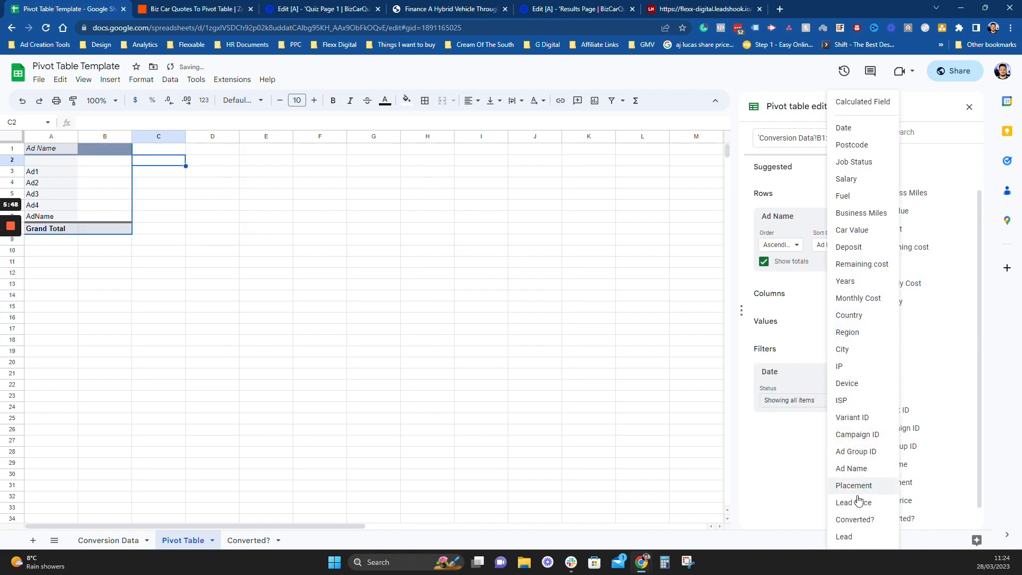
left_click(850, 537)
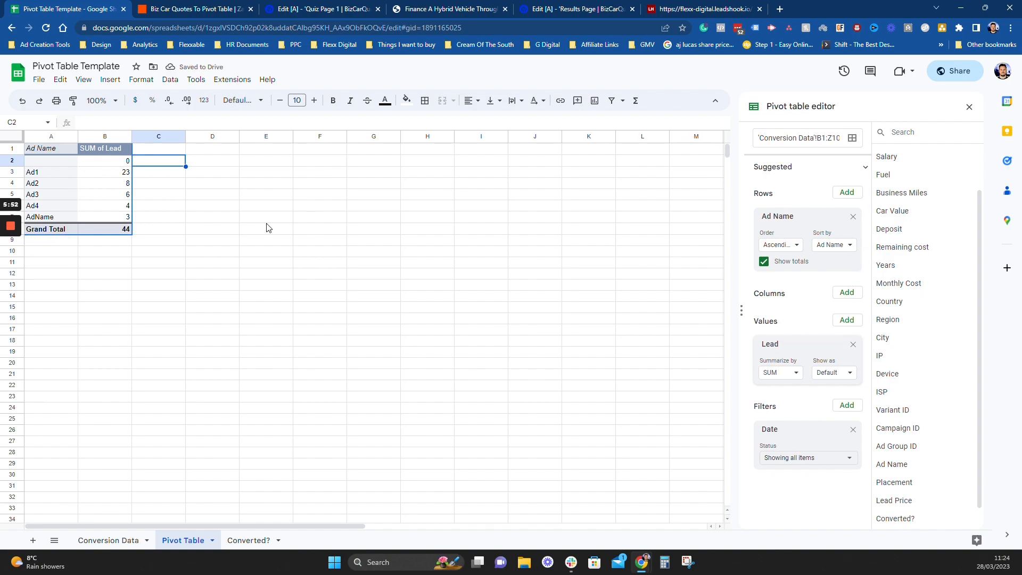
Step: Examine the SUM of Lead for each ad name in the pivot table
left_click(36, 176)
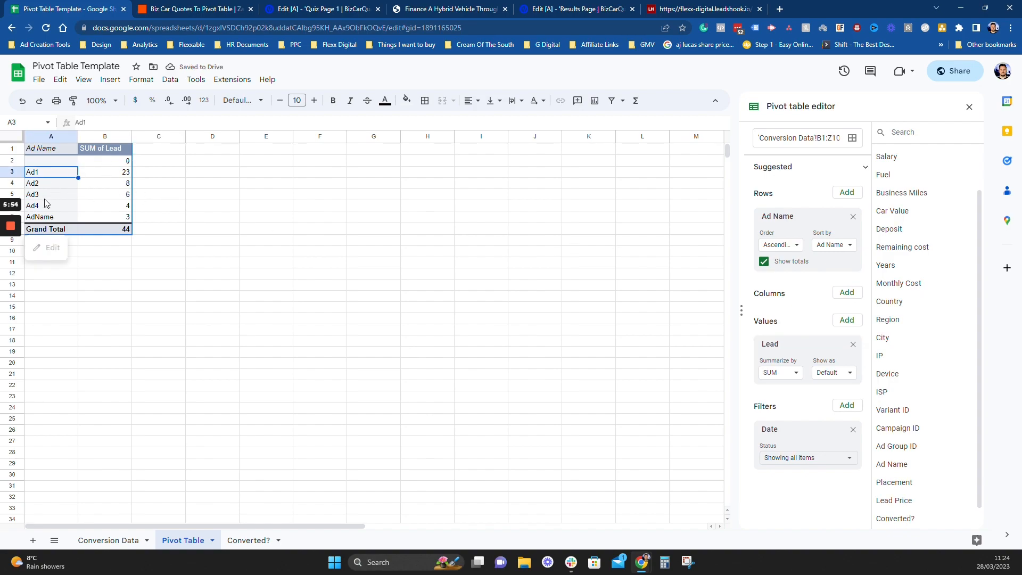
key("Right")
left_click(121, 184)
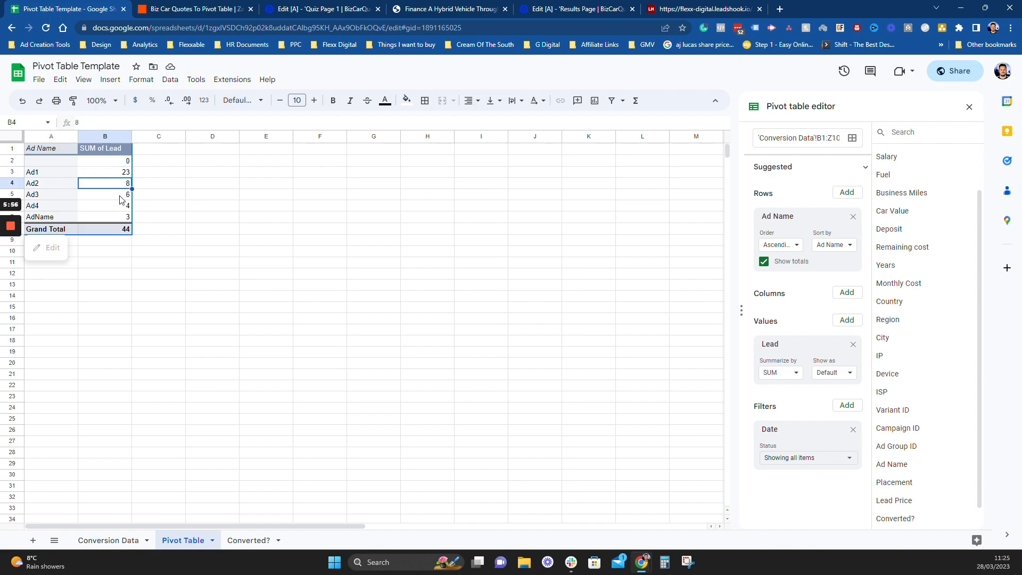
left_click(119, 196)
left_click(117, 206)
left_click(117, 217)
left_click(63, 210)
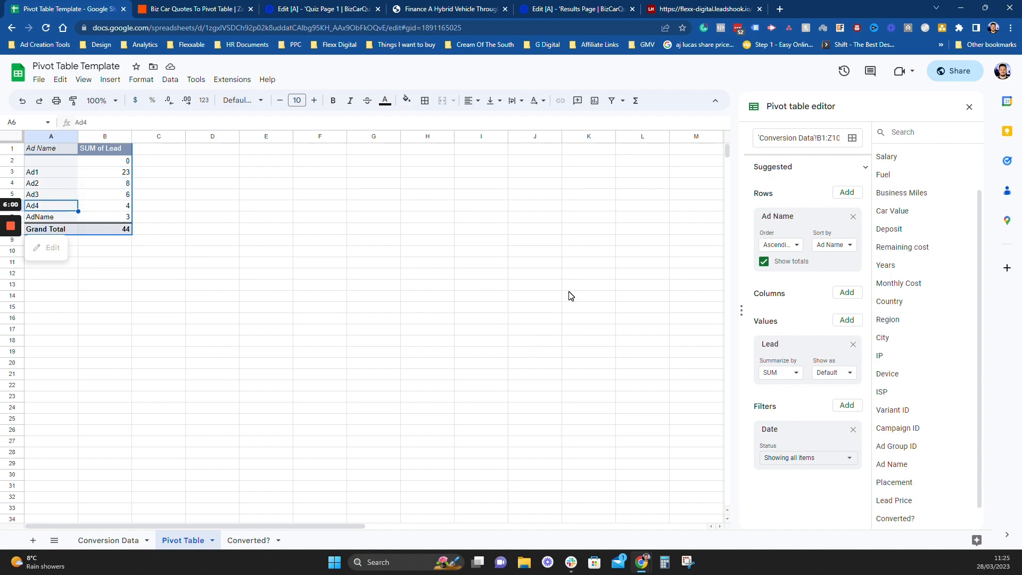
Step: Add Ad Group ID as a row field above Ad Name and examine the ad group's total row
left_click_drag(897, 446, 775, 219)
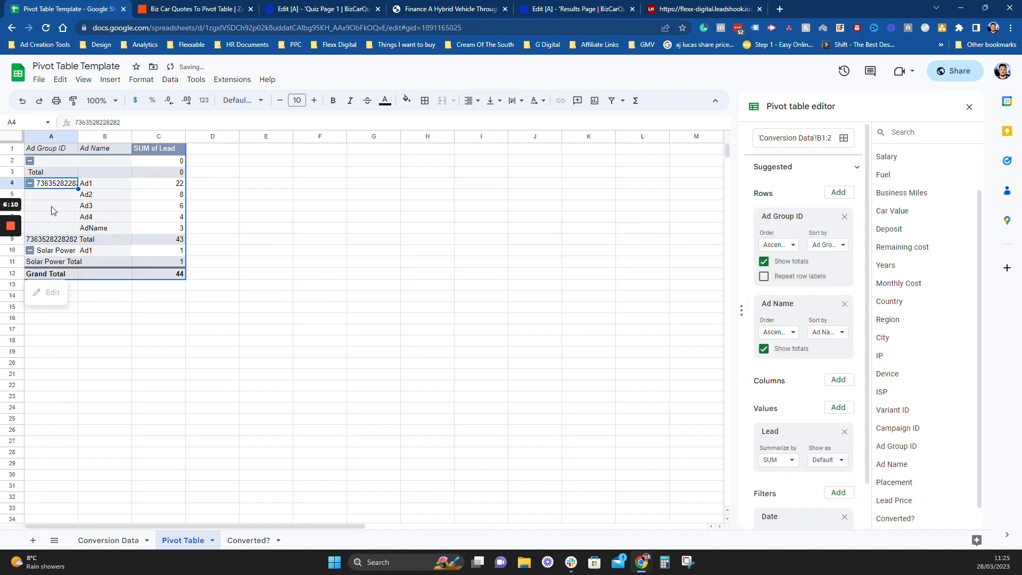
left_click(53, 239)
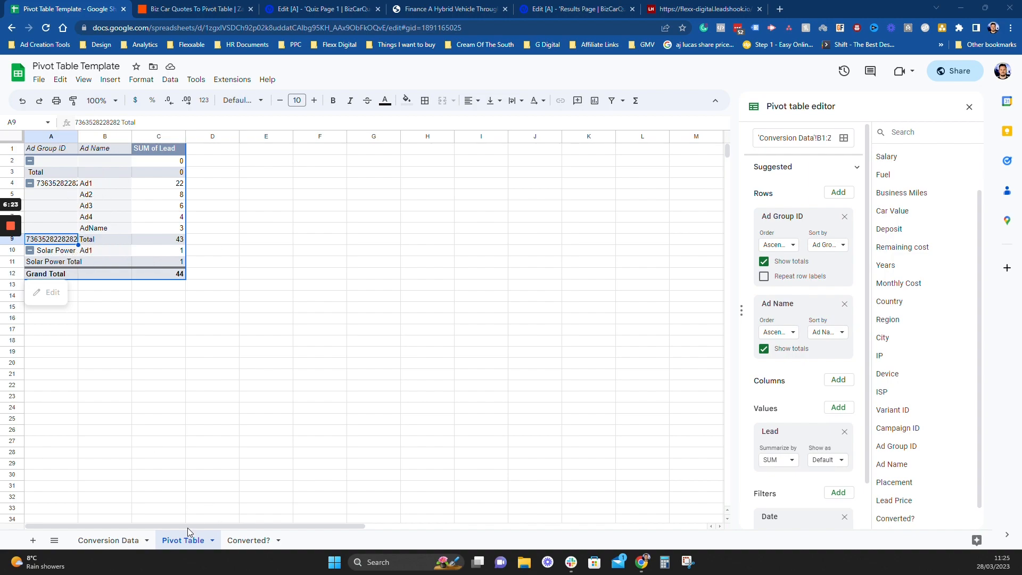
Step: Check the Conversion Data sheet, and remove Ad Group ID and Ad Name from the pivot table's rows
left_click(121, 541)
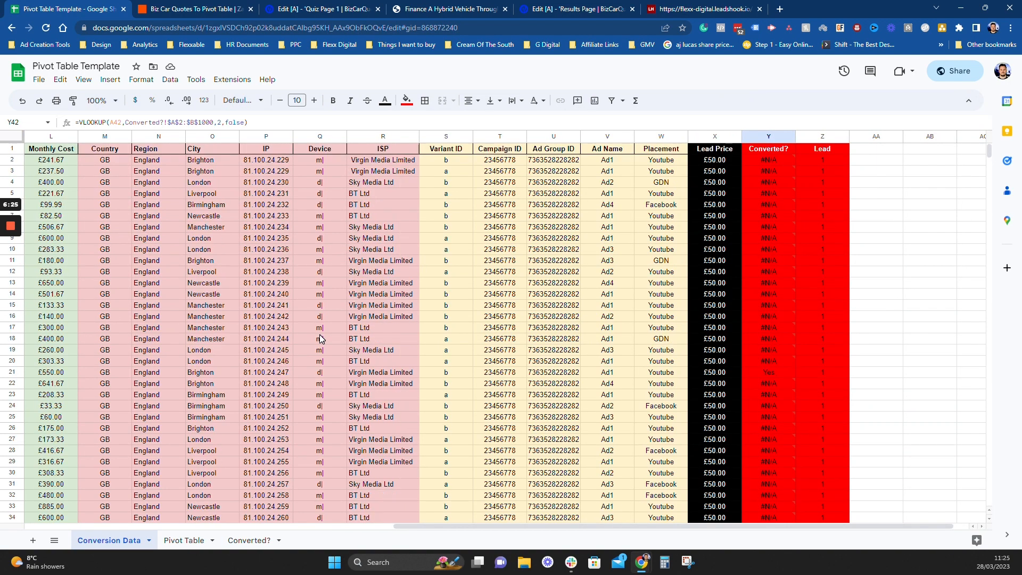
left_click(184, 541)
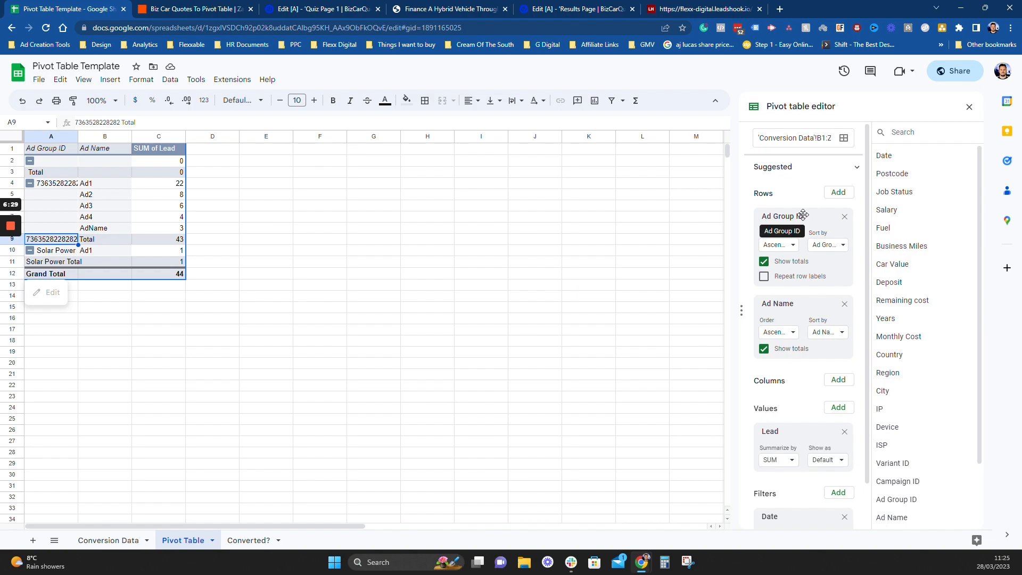
left_click(846, 217)
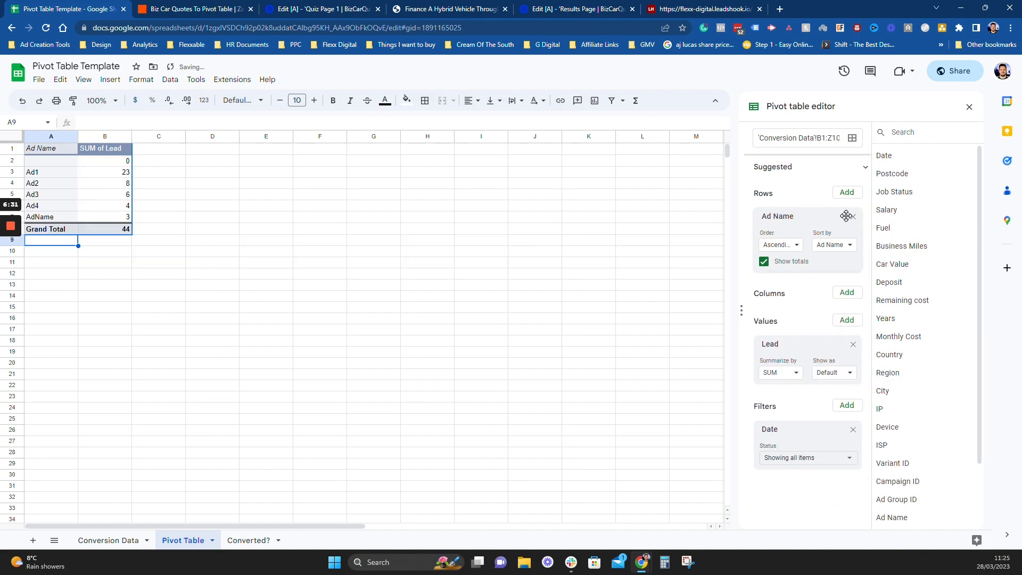
left_click(849, 219)
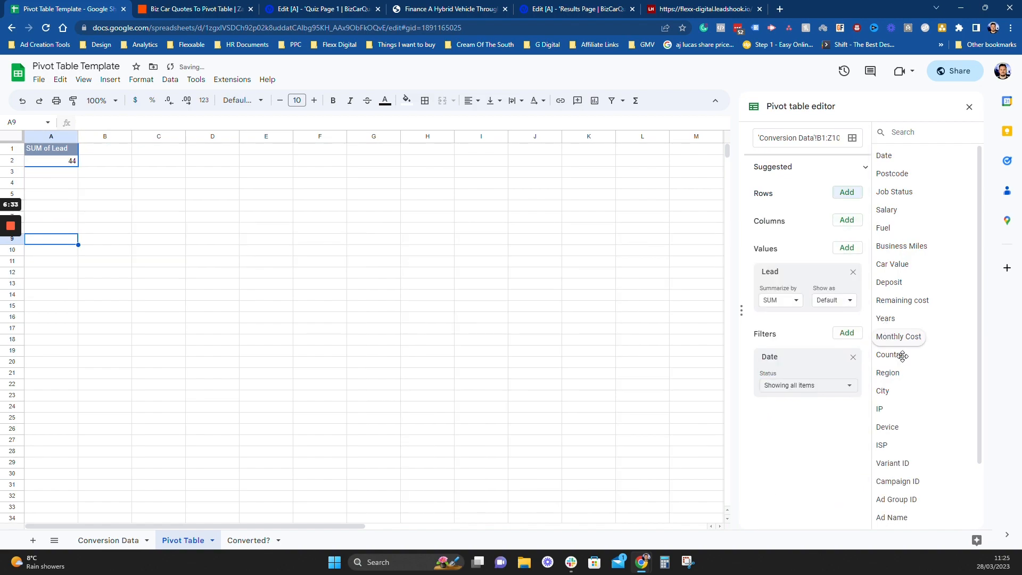
Step: Add Car Value as the pivot table's row field, and try Salary as a second row field before removing it
scroll(953, 468, "down", 3)
scroll(956, 463, "up", 3)
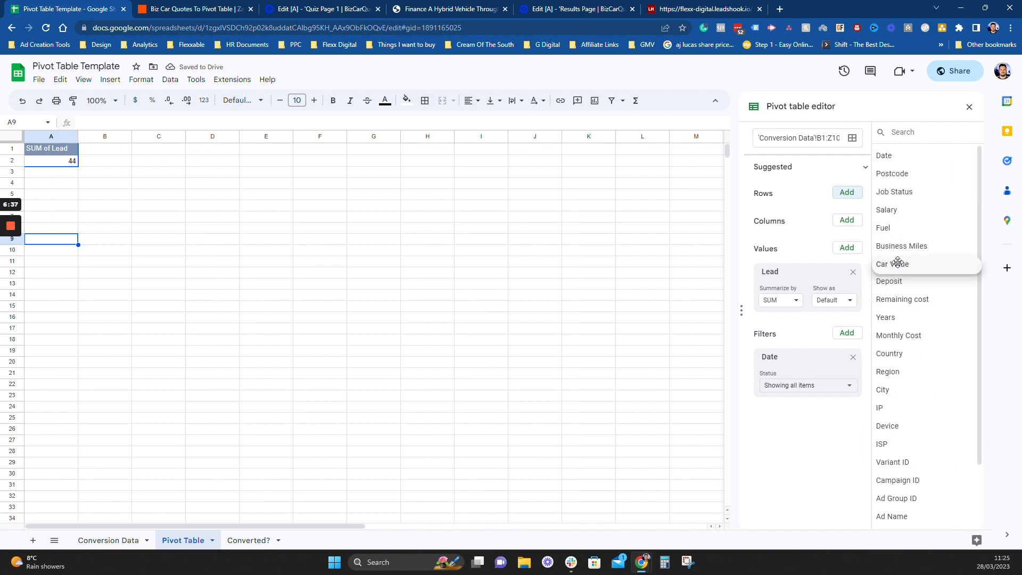
left_click_drag(895, 264, 786, 212)
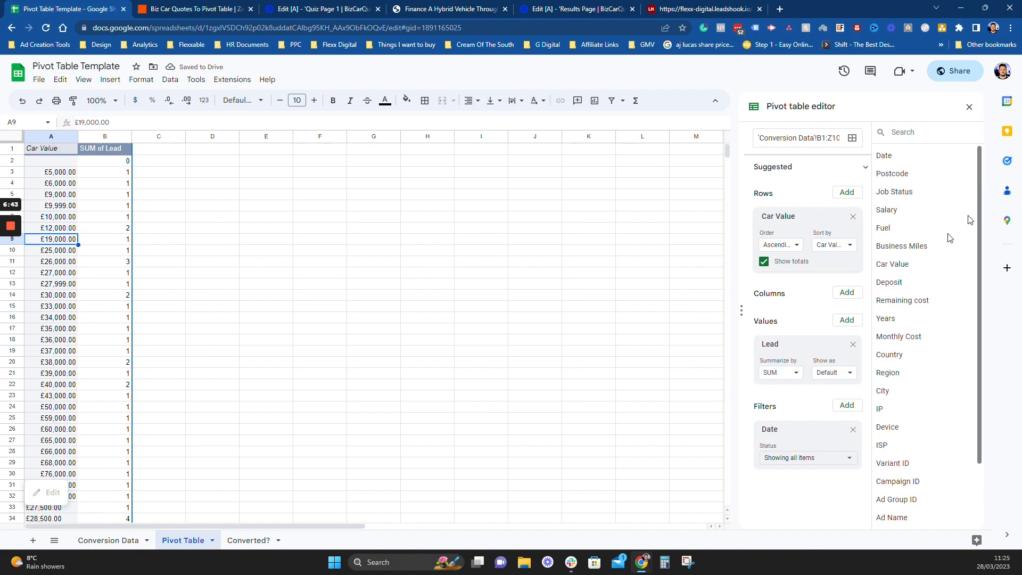
left_click_drag(894, 209, 790, 280)
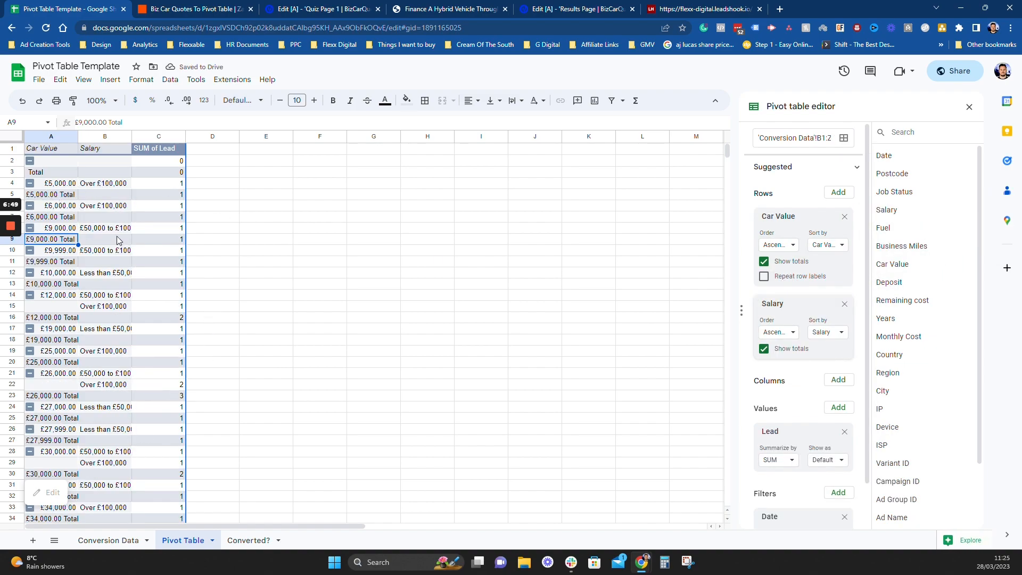
left_click(845, 305)
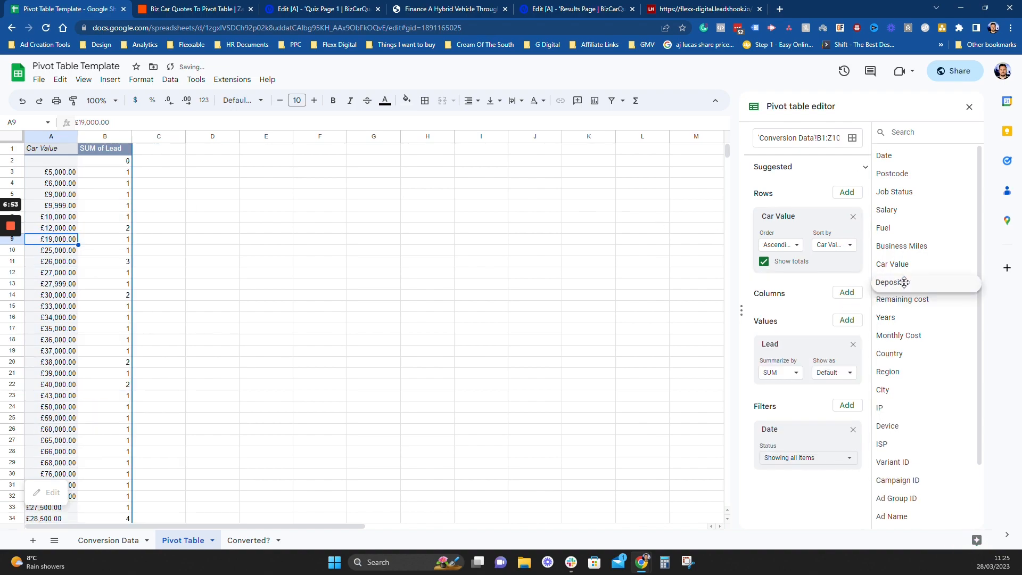
Step: Add Deposit as a column field and examine the leads by car value and deposit
left_click_drag(899, 283, 801, 308)
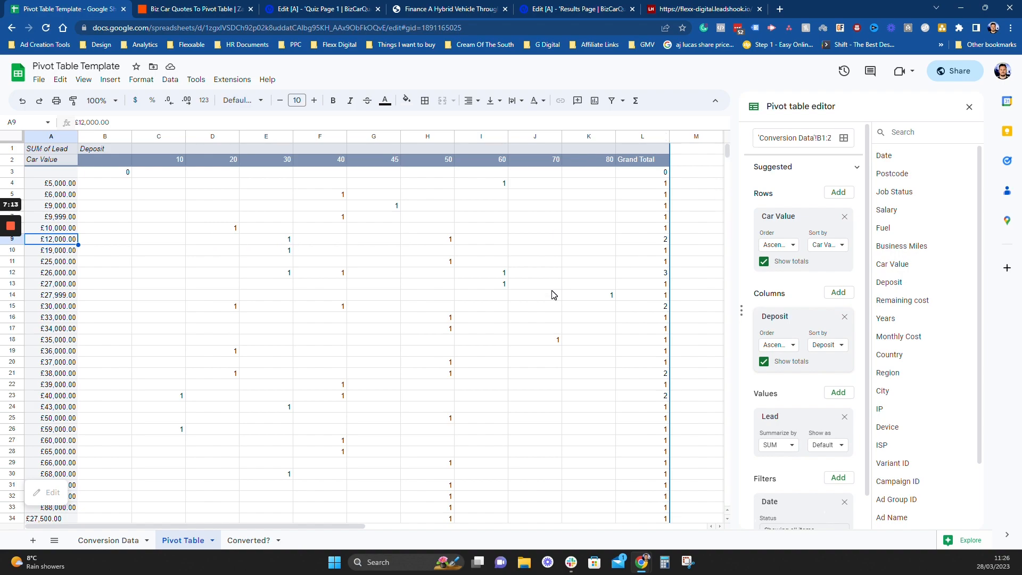
scroll(551, 294, "down", 1)
scroll(552, 294, "up", 1)
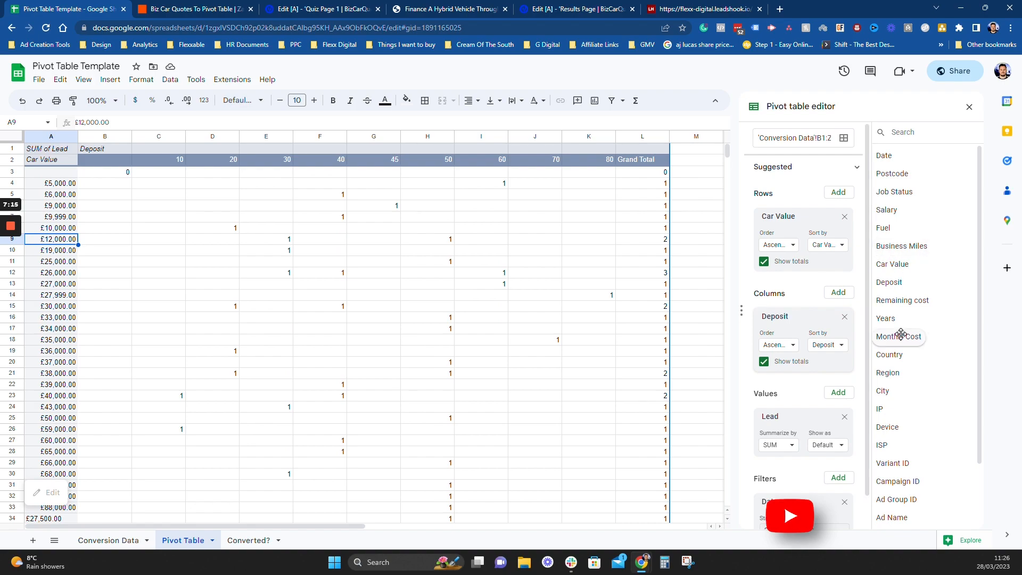
left_click_drag(889, 356, 897, 352)
scroll(897, 351, "up", 2)
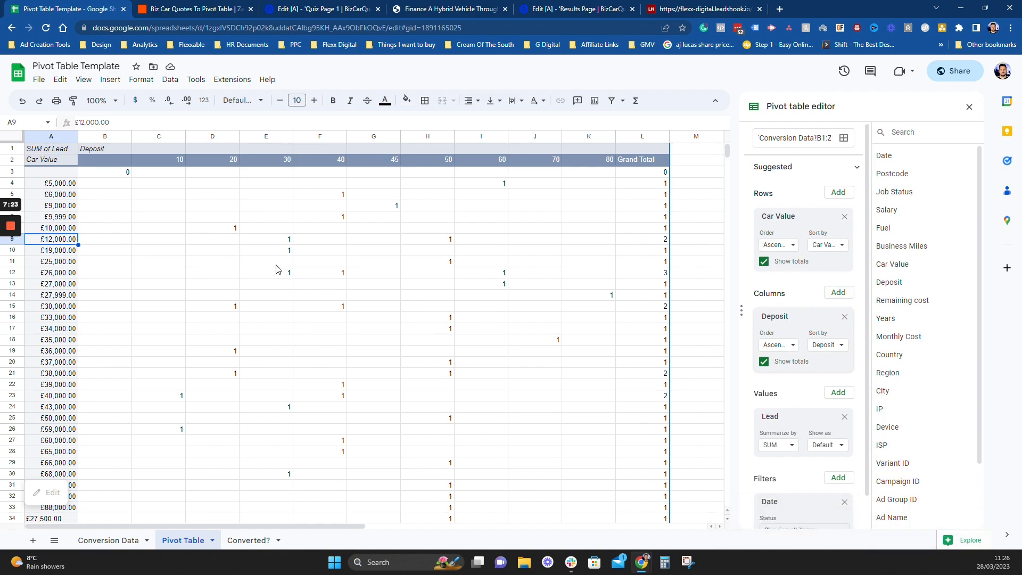
Step: Rebuild the pivot table with Car Value as its only column field and Ad Name as its row field
left_click(845, 217)
left_click(854, 245)
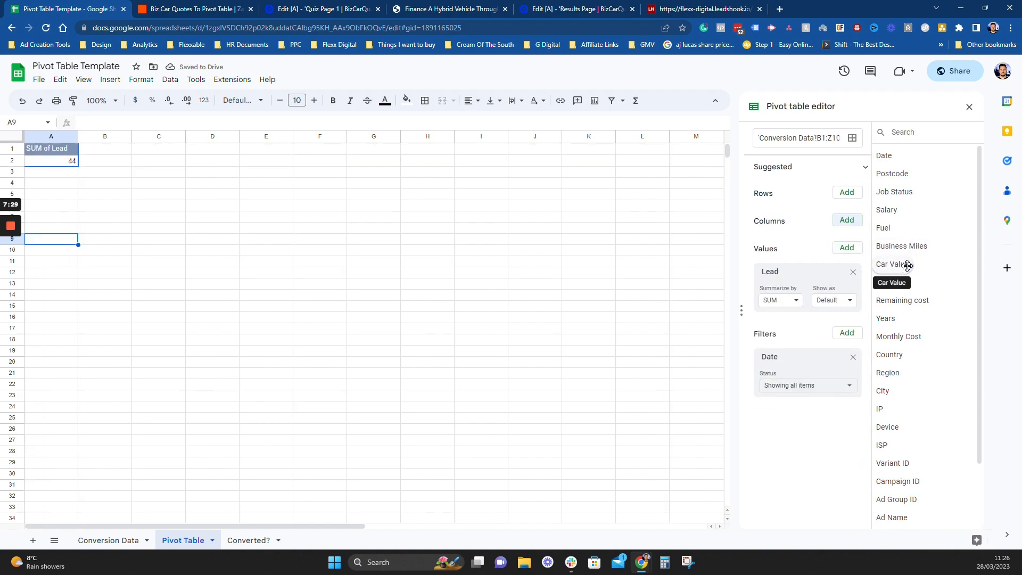
left_click_drag(908, 264, 800, 237)
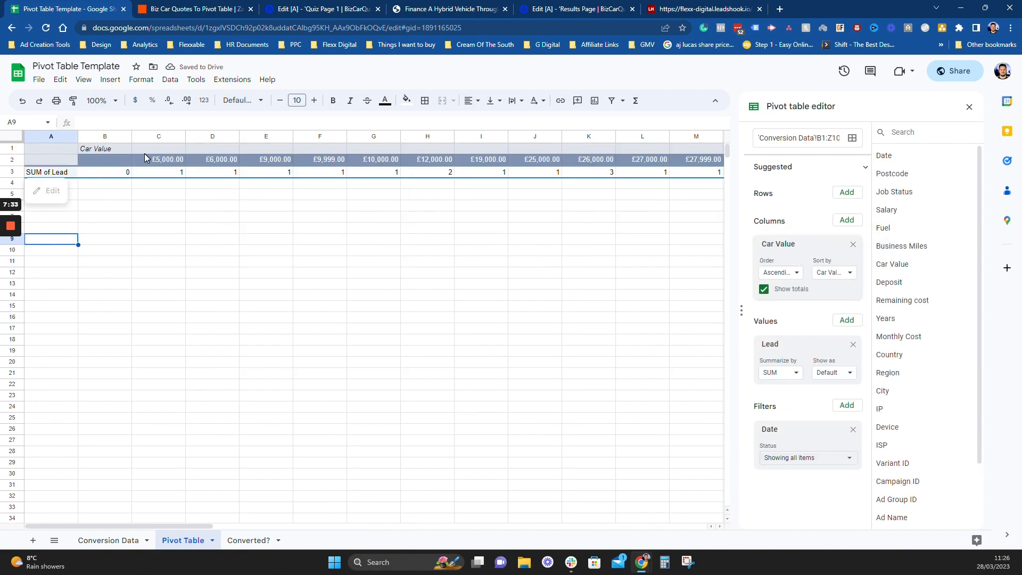
scroll(900, 460, "down", 3)
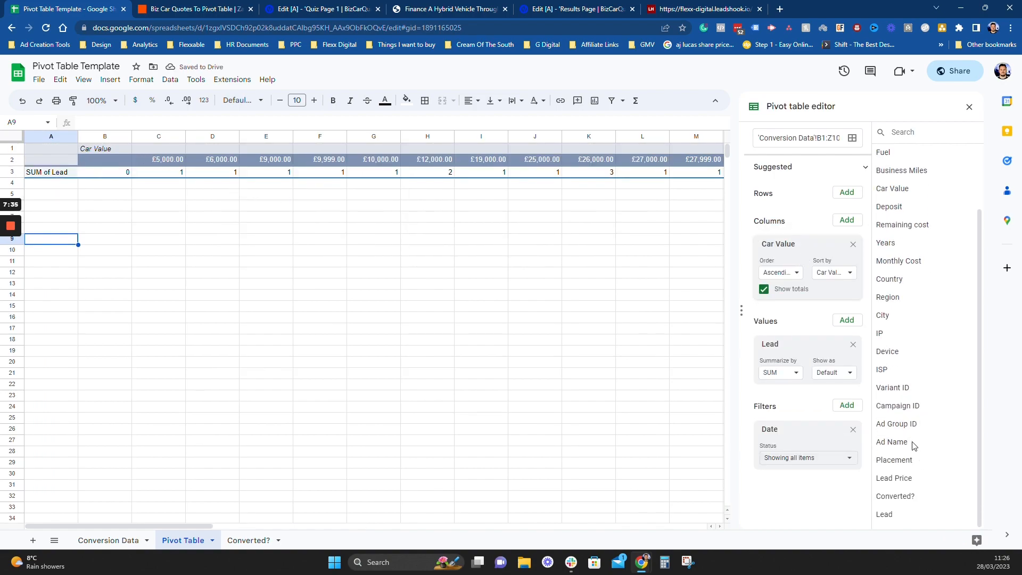
left_click_drag(906, 442, 791, 206)
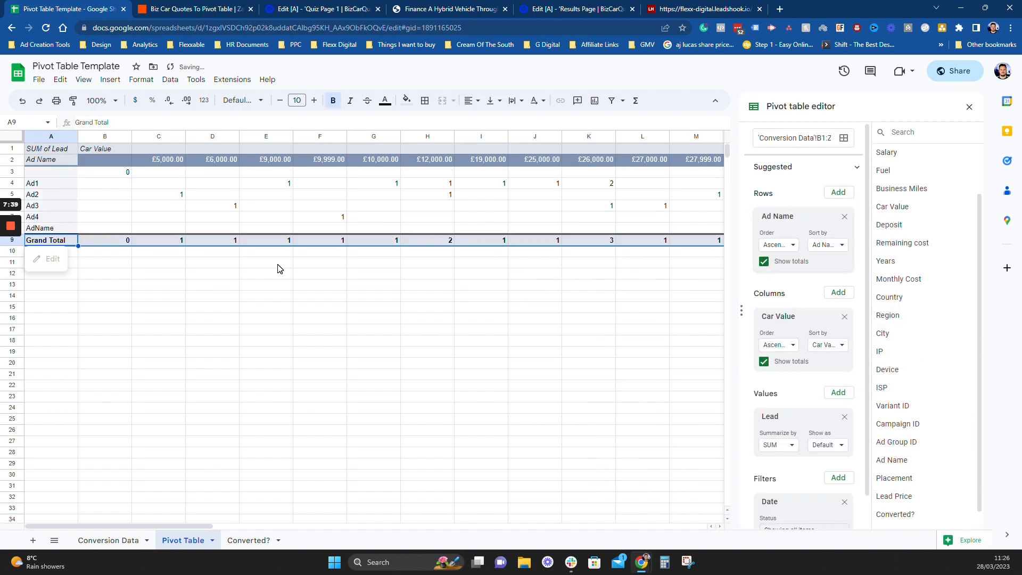
Step: Examine the leads in the Ad1 row across the car values up to £26,000
left_click(42, 185)
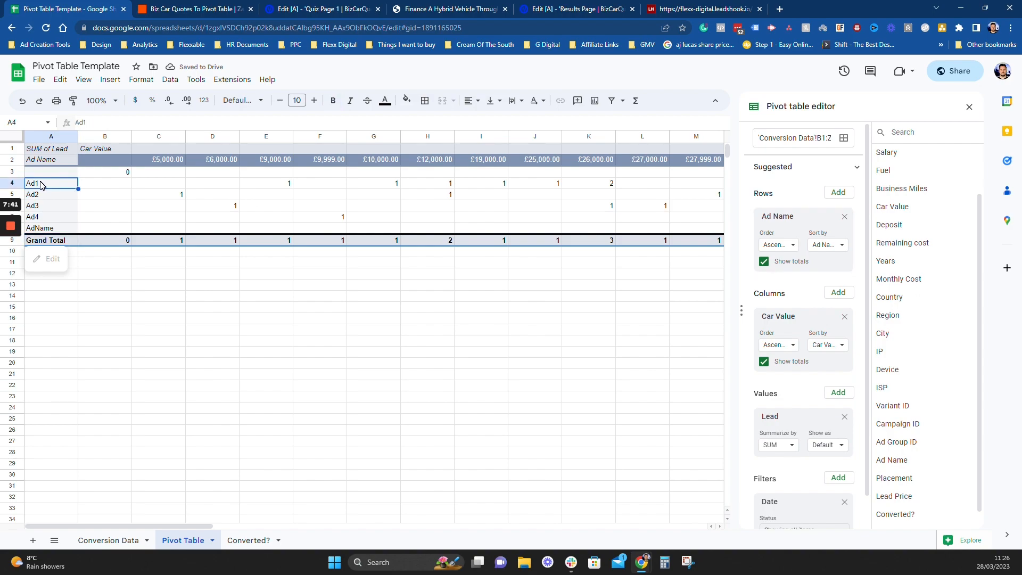
key("Right")
key("Right")
key("Right")
key("Right")
key("Right")
key("Right")
key("Right")
key("Right")
key("Right")
key("Right")
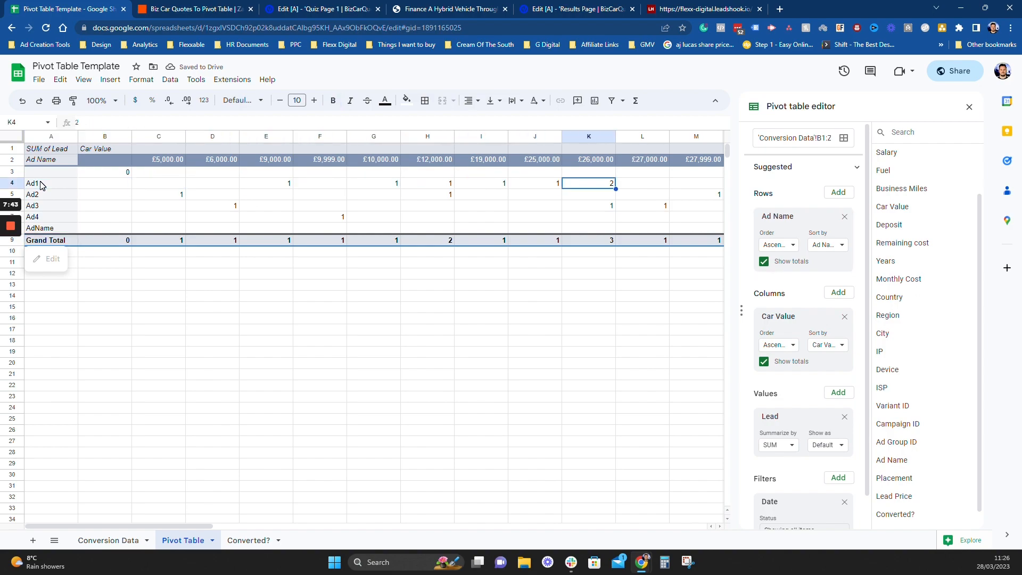
key("Left")
key("Left")
key("Left")
key("Right")
key("Right")
key("Right")
Step: Compare the Ad3 and Ad2 leads across the car values with those of Ad1
key("Down")
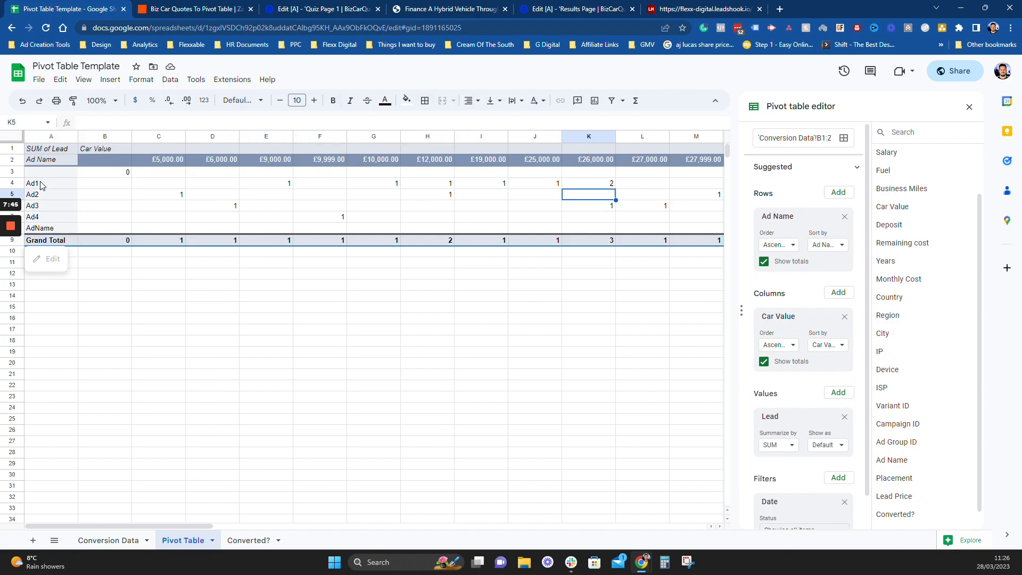
key("Down")
key("Left")
key("Left")
key("Left")
key("Left")
key("Left")
key("Left")
key("Left")
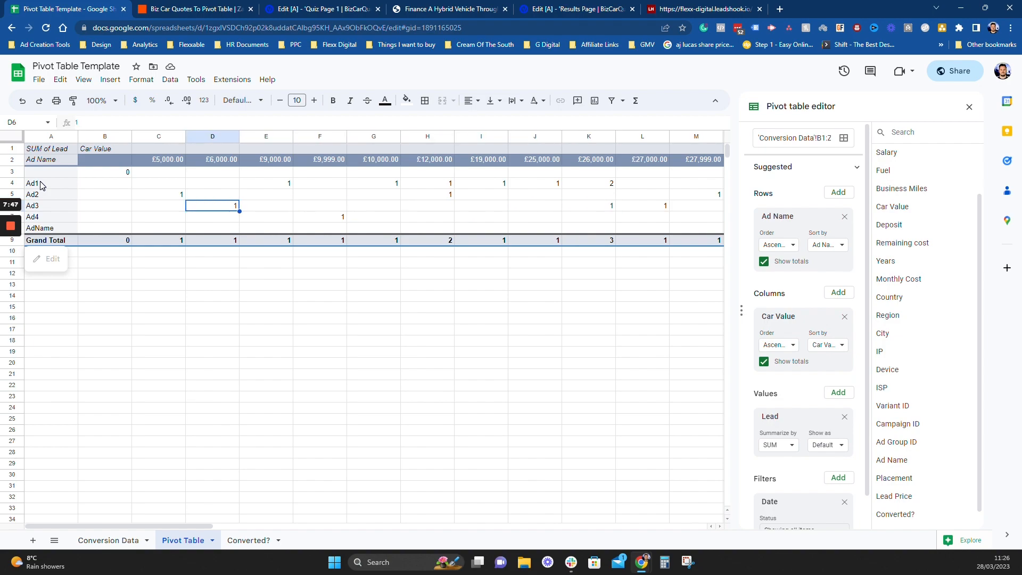
key("Left")
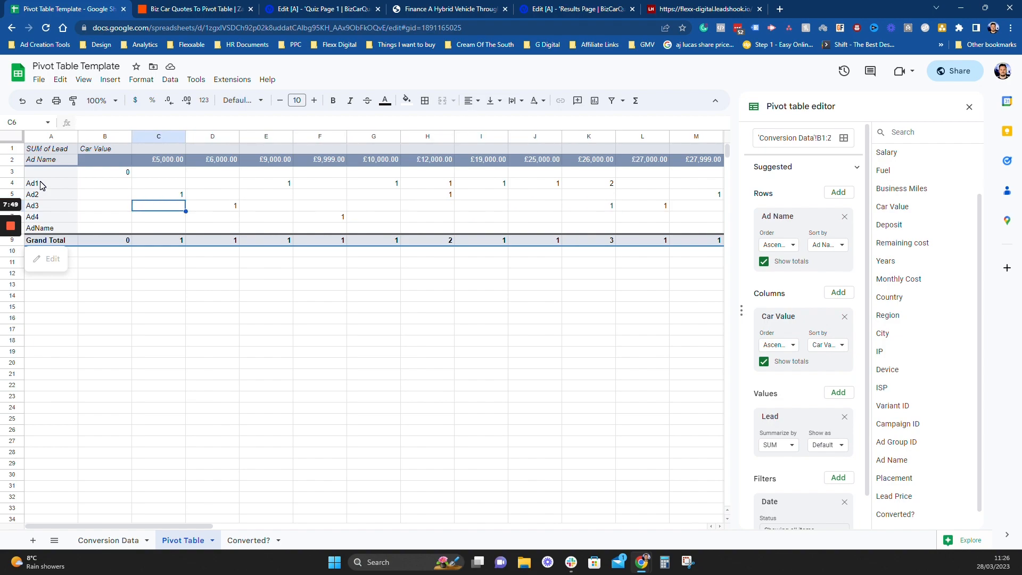
key("Up")
key("Right")
key("Right")
key("Right")
key("Right")
key("Right")
key("Right")
key("Left")
key("Left")
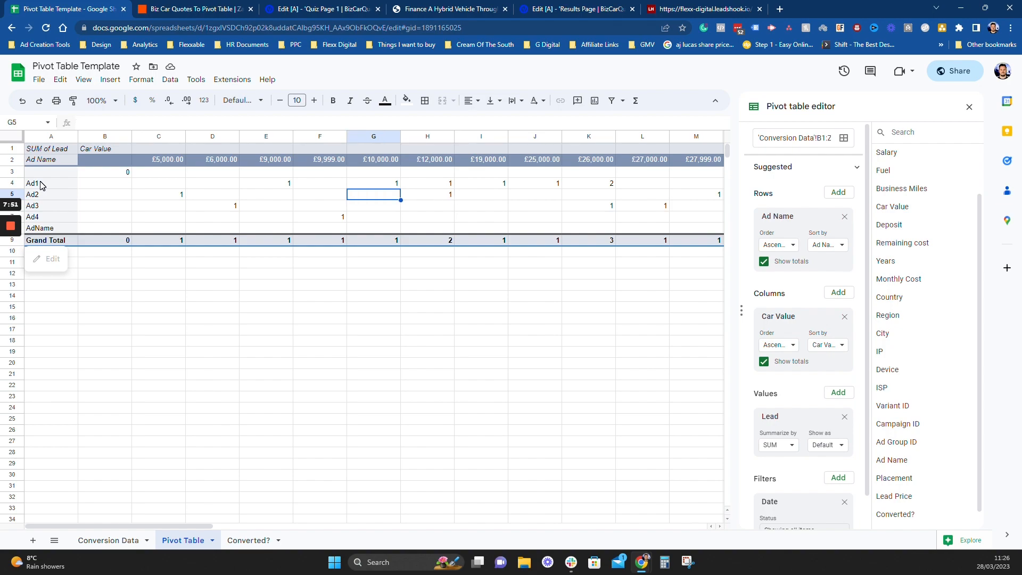
key("Up")
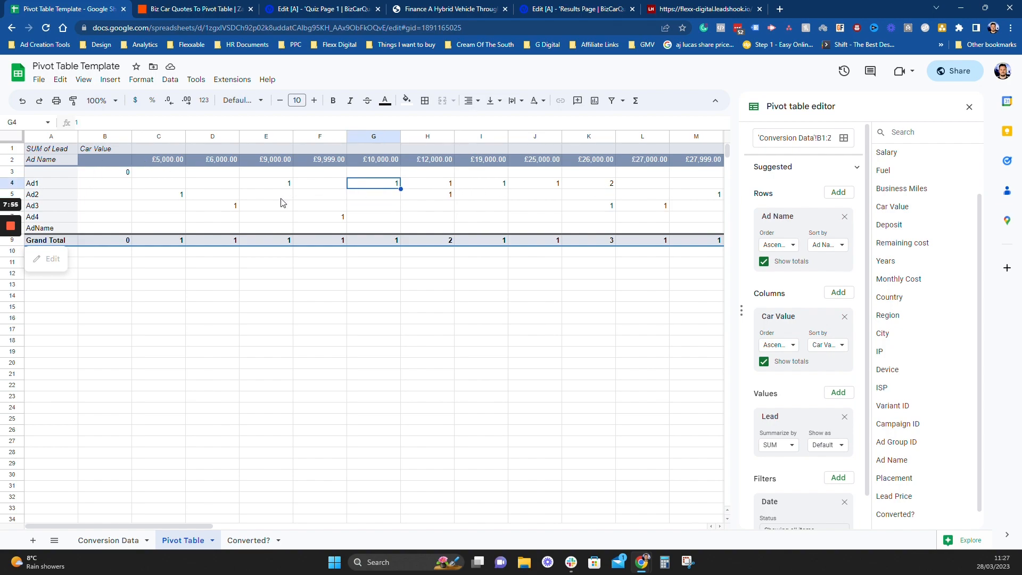
Step: Examine the Ad1 leads for the car values from £25,000 to £27,999
left_click(43, 187)
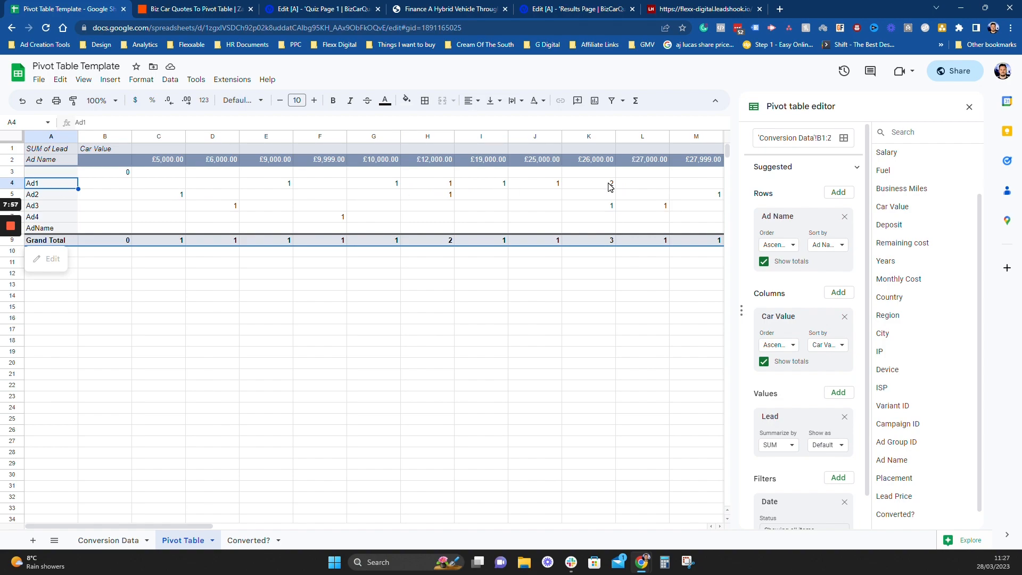
left_click_drag(611, 187, 562, 189)
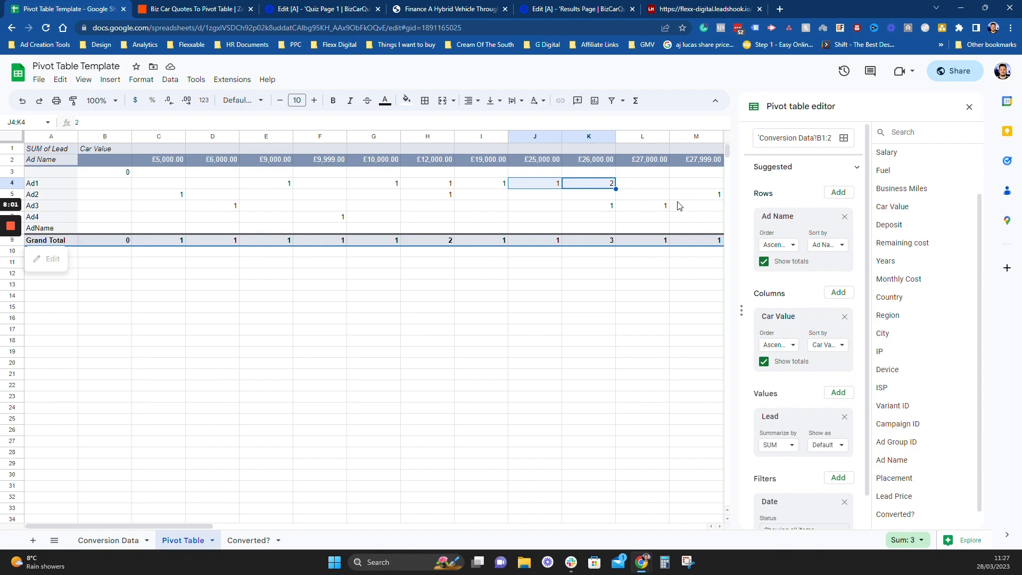
left_click(651, 186)
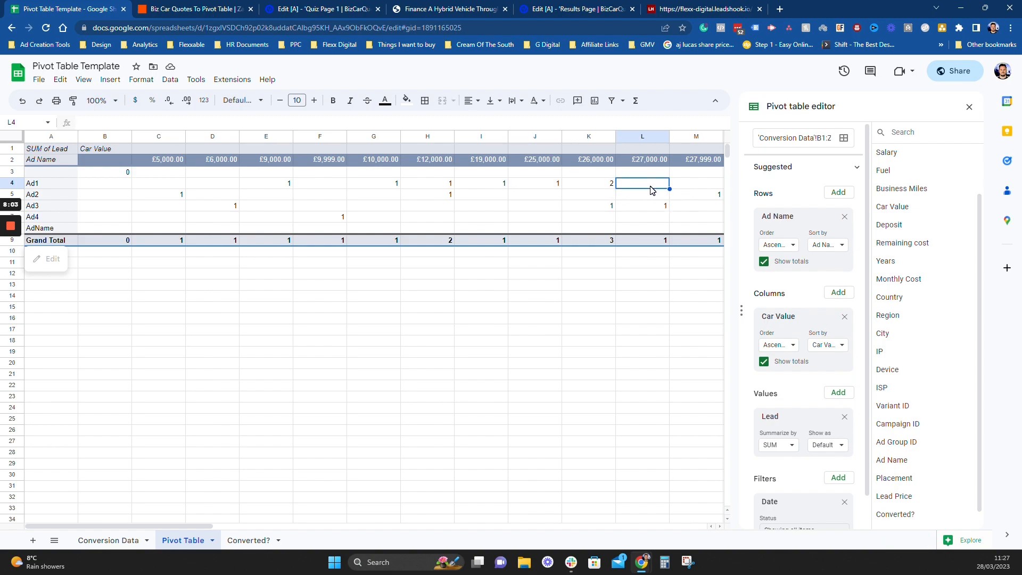
left_click(702, 184)
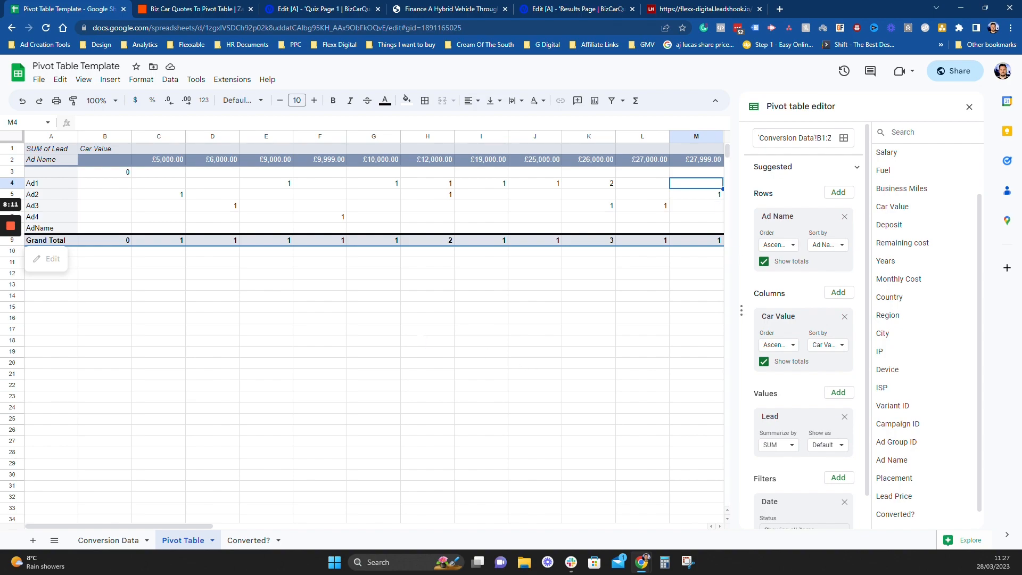
left_click(427, 341)
left_click(142, 308)
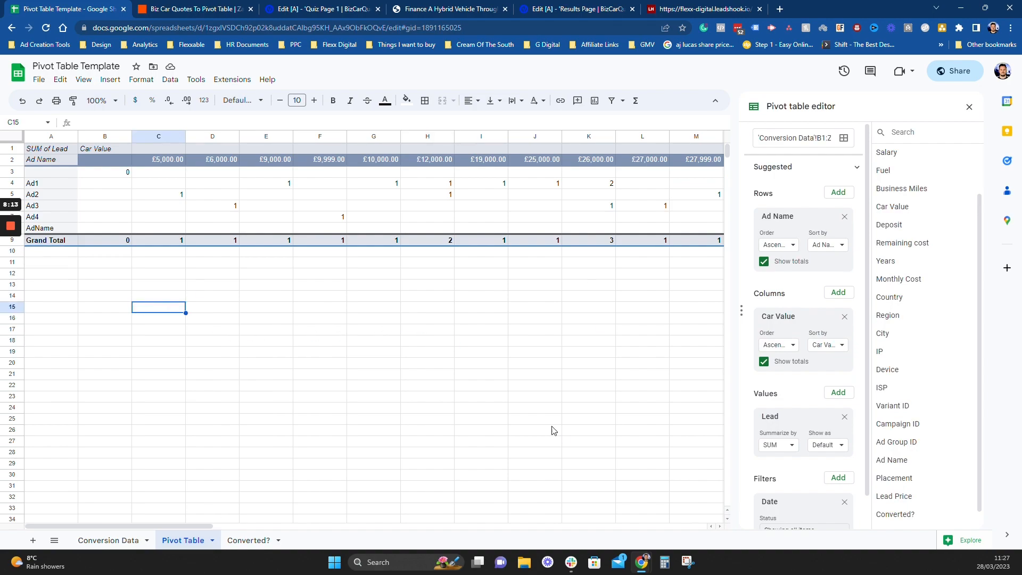
Step: Close the pivot table editor, and review the Conversion Data sheet and the Biz Car Quotes To Pivot Table workflow in Zapier
left_click(969, 107)
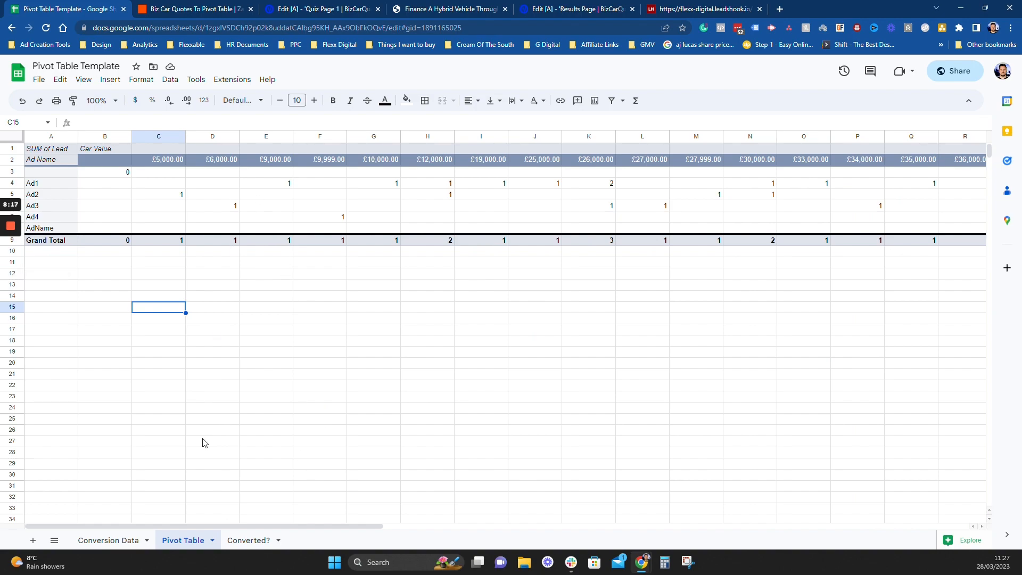
left_click(127, 534)
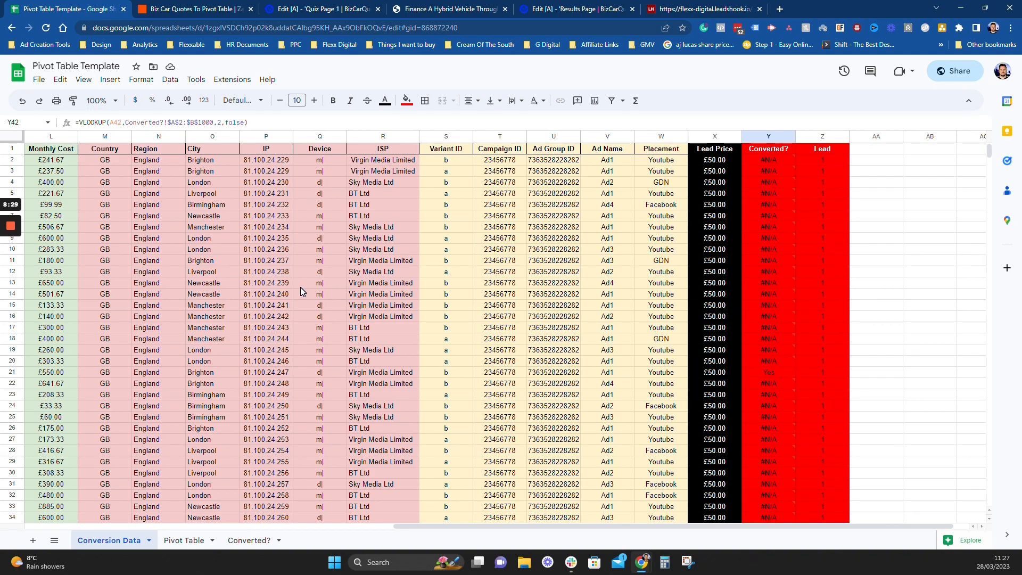
left_click(216, 5)
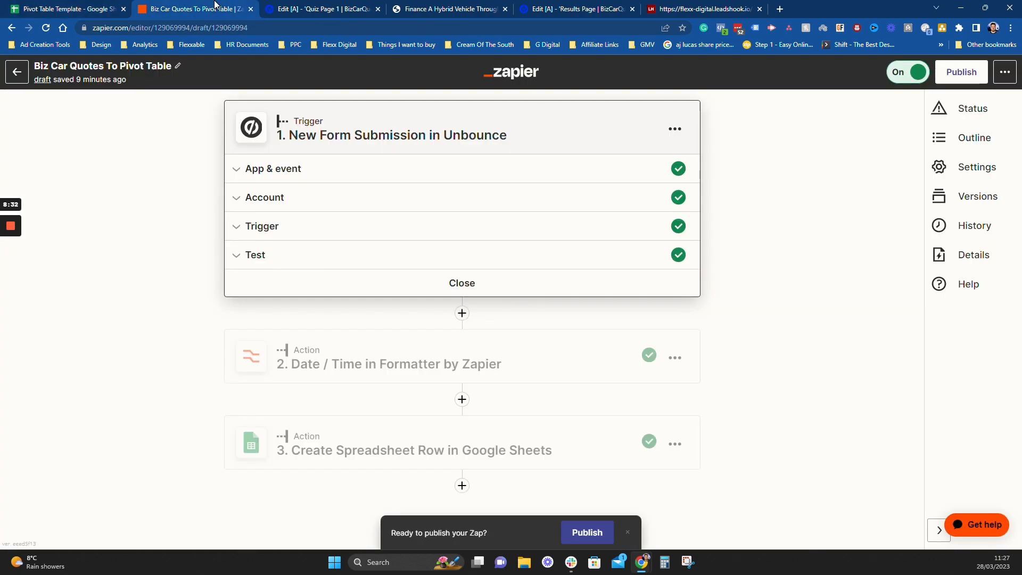
left_click(87, 4)
left_click(203, 4)
Step: Place the Results Page browser tab beside the Quiz Page 1 tab and review the quiz page's embed placeholder in Unbounce
left_click_drag(542, 6, 458, 7)
left_click(315, 6)
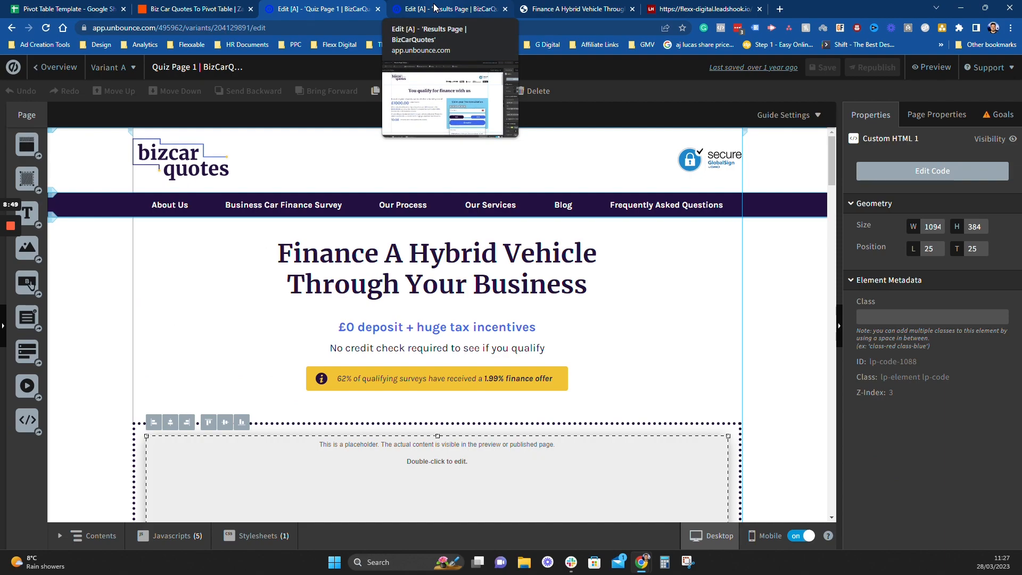
scroll(502, 315, "down", 4)
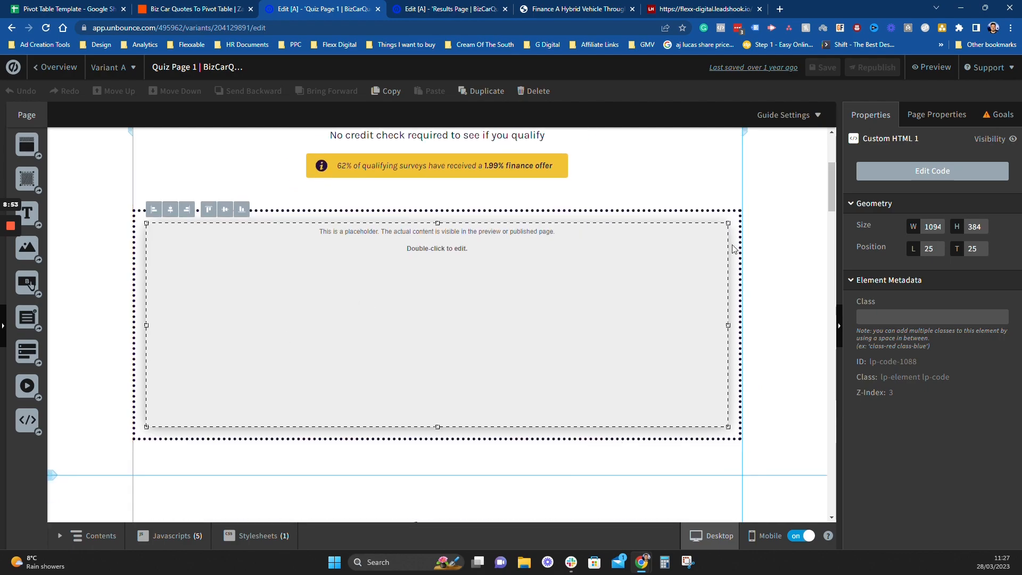
Step: Switch to the LeadsHook decision tree and open the first Results node below the BUY IN BUSINESS OR PERSONAL decision
left_click(653, 6)
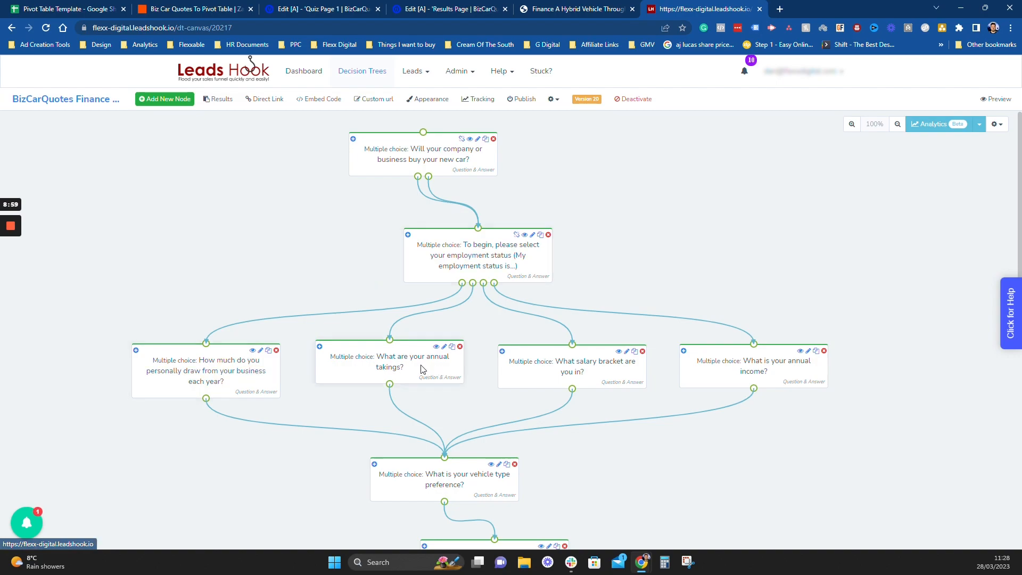
scroll(597, 320, "down", 10)
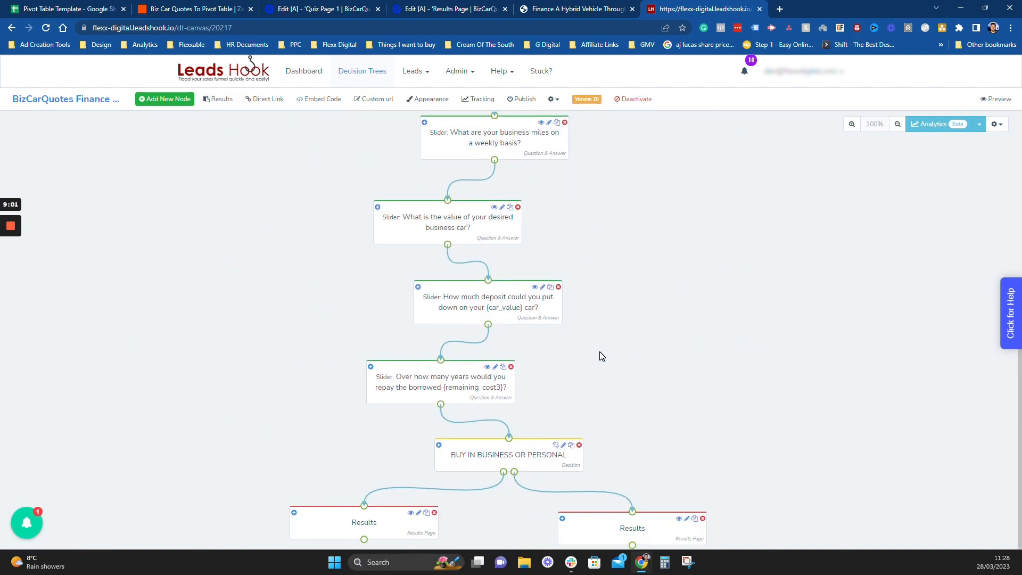
left_click(369, 528)
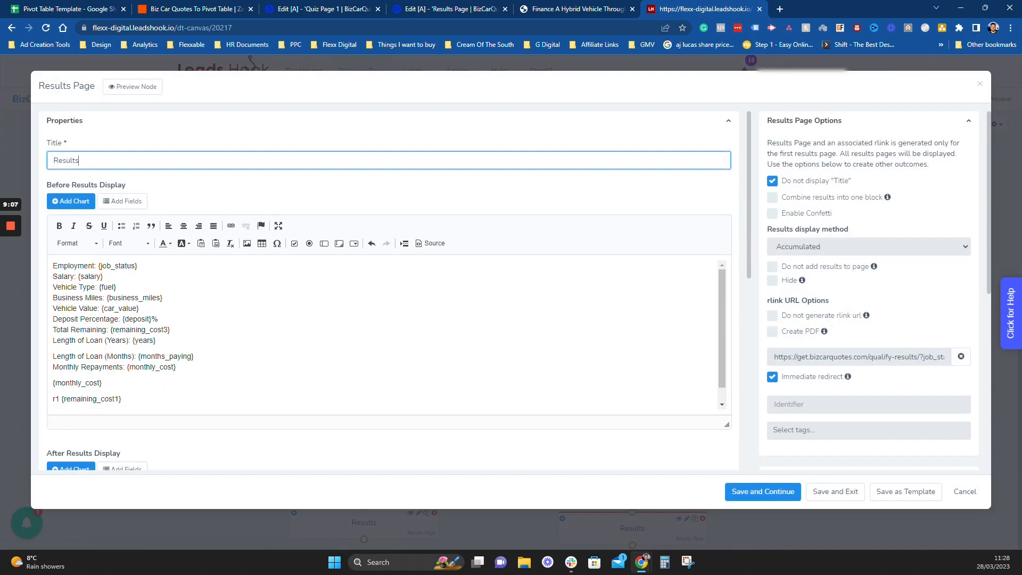
Step: Examine the answer parameters in the Results node's redirect URL, from job_status through salary, fuel and business_miles
left_click(844, 357)
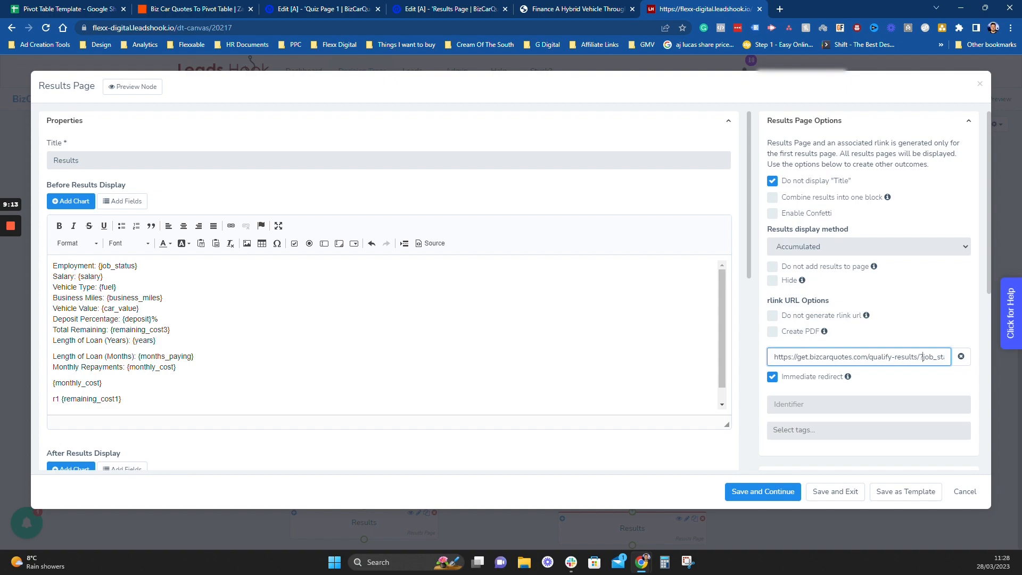
key("Right")
key("Right")
key("Right")
key("Right")
key("Right")
key("Right")
key("Right")
key("Right")
key("Right")
key("Right")
key("Right")
key("Right")
key("Right")
key("Right")
key("Right")
key("Right")
key("Right")
key("Right")
key("Right")
key("Right")
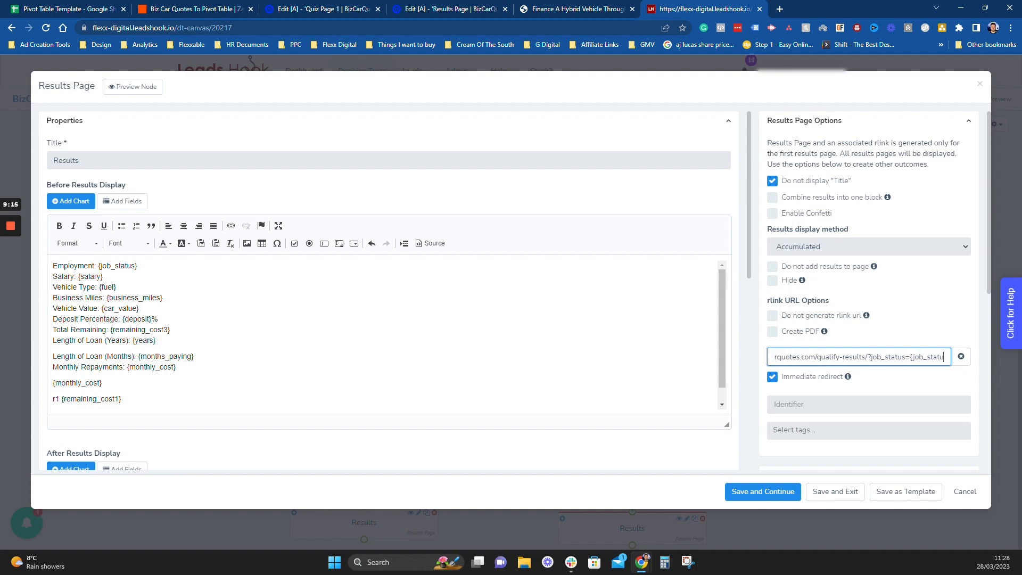
key("Right")
key("Right")
key("Right")
key("Right")
key("Right")
key("Right")
key("Right")
key("Right")
key("Right")
key("Right")
key("Right")
key("Right")
key("Right")
key("Right")
key("Right")
key("Right")
key("Right")
key("Right")
key("Right")
key("Right")
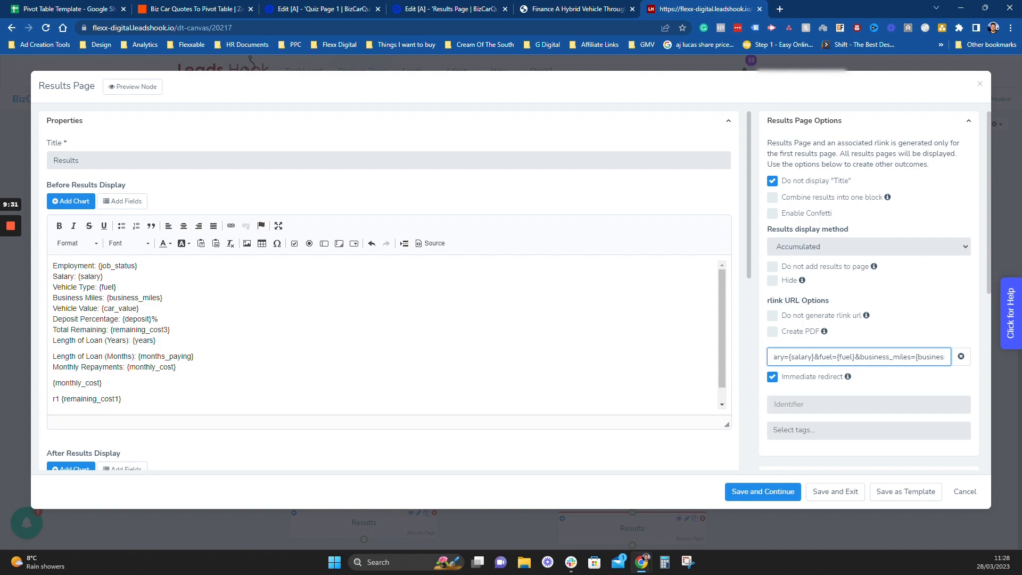
Step: Check the Results Page in Unbounce, and inspect the remaining_cost3 and years parameters in the LeadsHook redirect URL
left_click(448, 9)
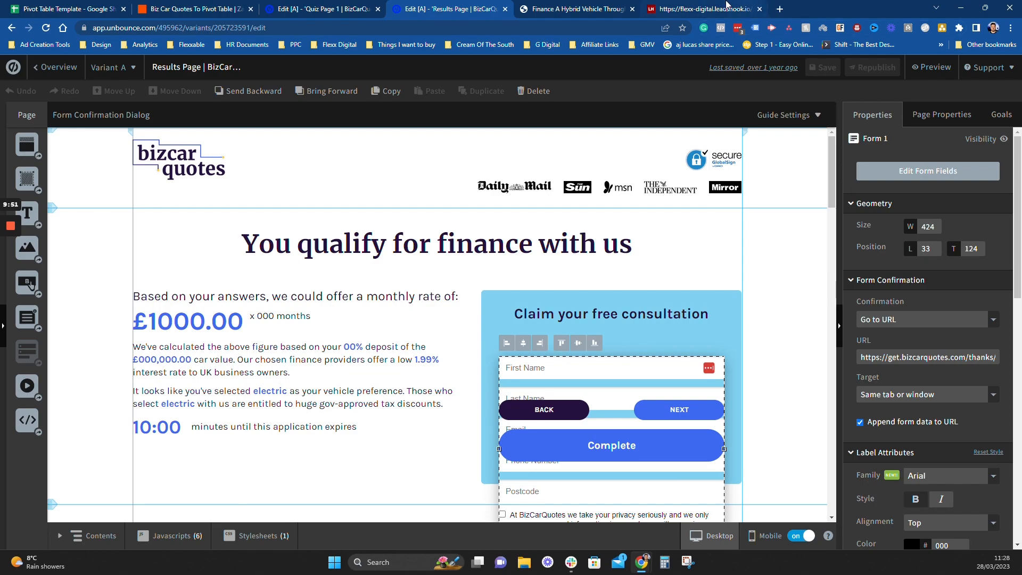
left_click(724, 8)
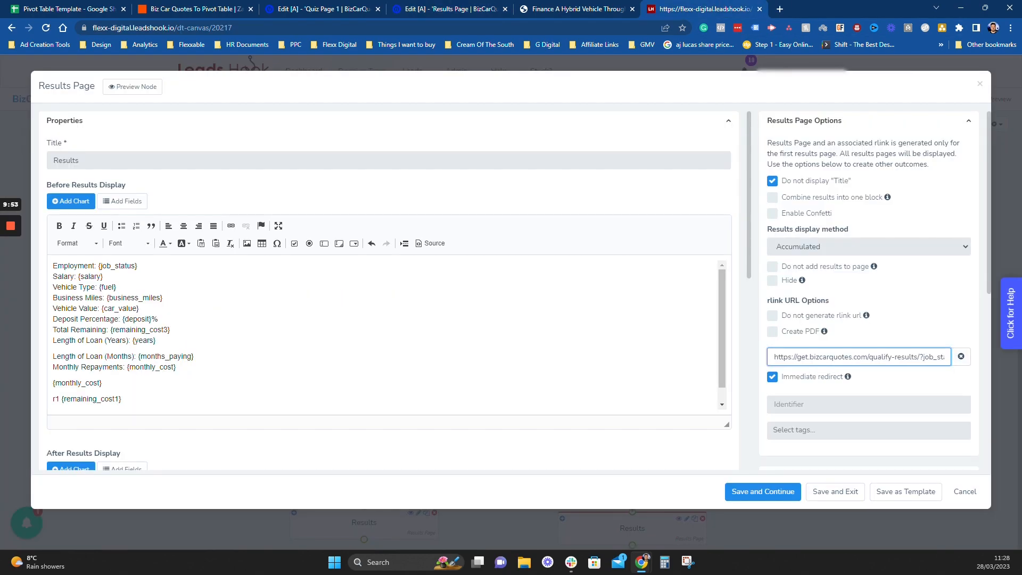
mouse_move(929, 358)
left_mouse_down()
mouse_move(946, 357)
mouse_move(863, 357)
mouse_move(946, 357)
mouse_move(916, 357)
left_mouse_up()
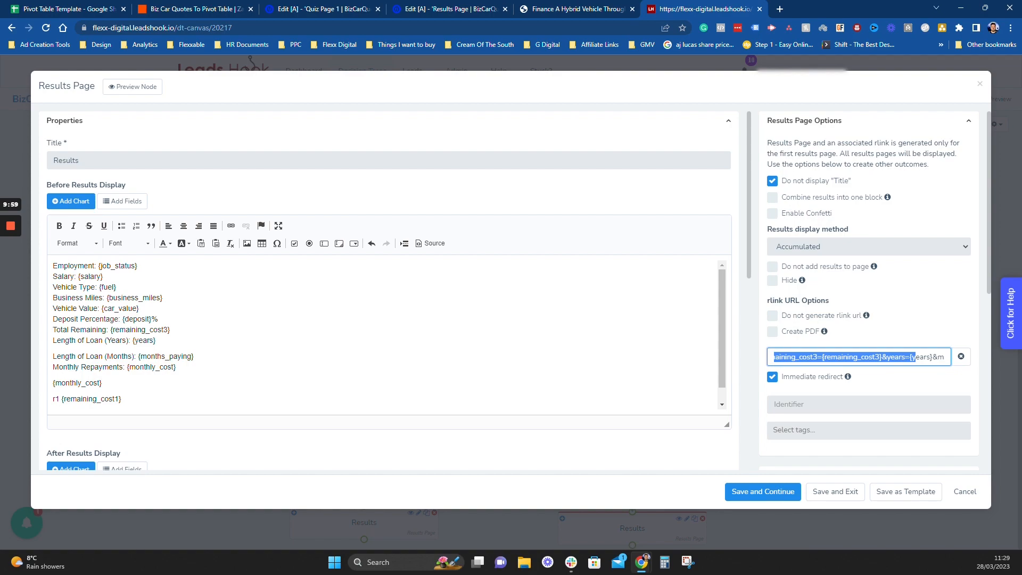
left_click(916, 357)
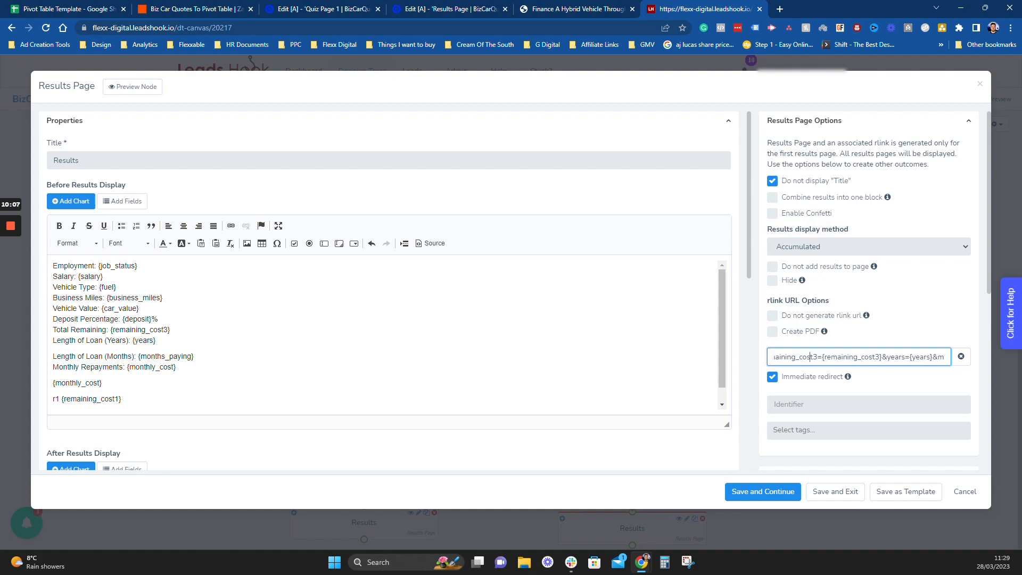
key("Left")
key("Left")
key("Left")
key("Left")
key("Left")
key("Left")
key("Left")
key("Left")
key("Left")
key("Left")
key("Left")
key("Left")
key("Left")
key("Left")
key("Left")
key("Left")
key("Left")
key("Left")
key("Left")
key("Left")
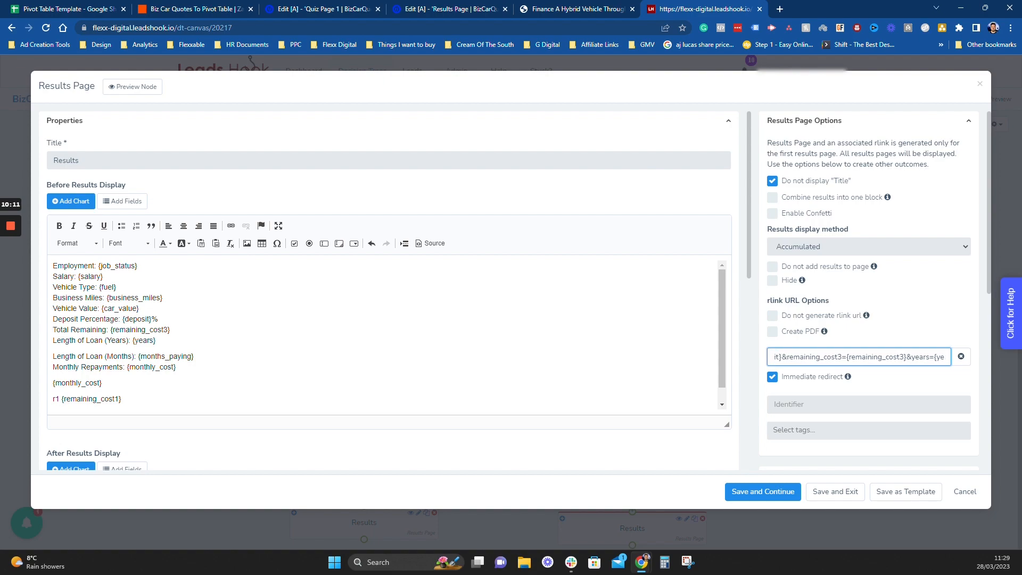
Step: Switch to Unbounce and review the Results Page form alongside the Quiz Page 1 embed placeholder
left_click(426, 9)
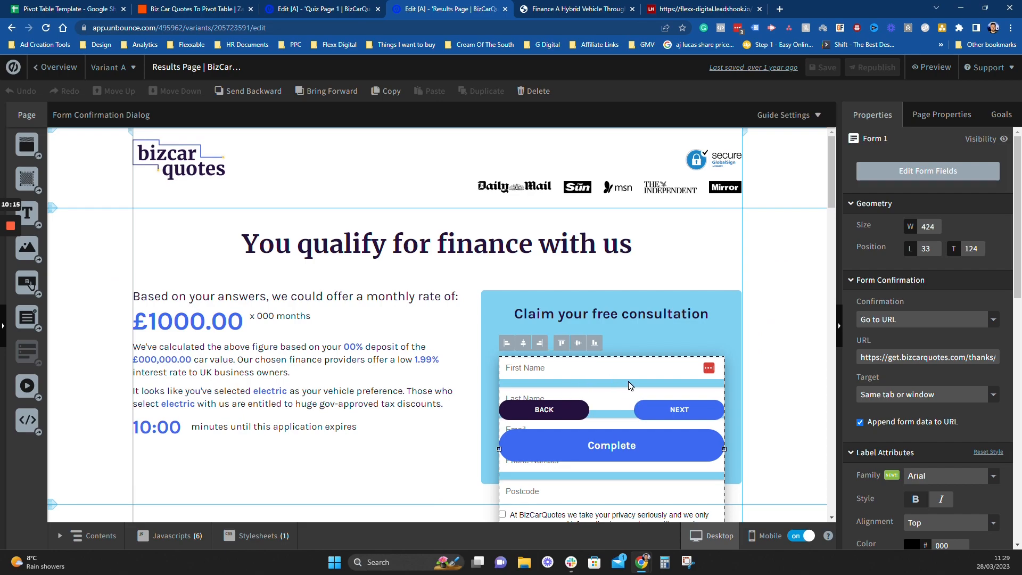
key("ctrl+shift+Tab")
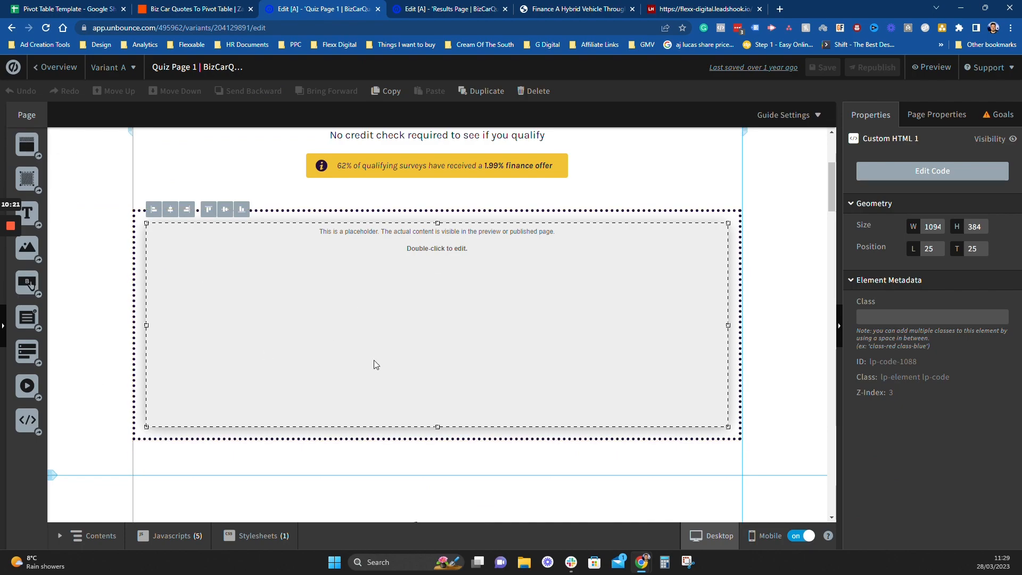
left_click(450, 9)
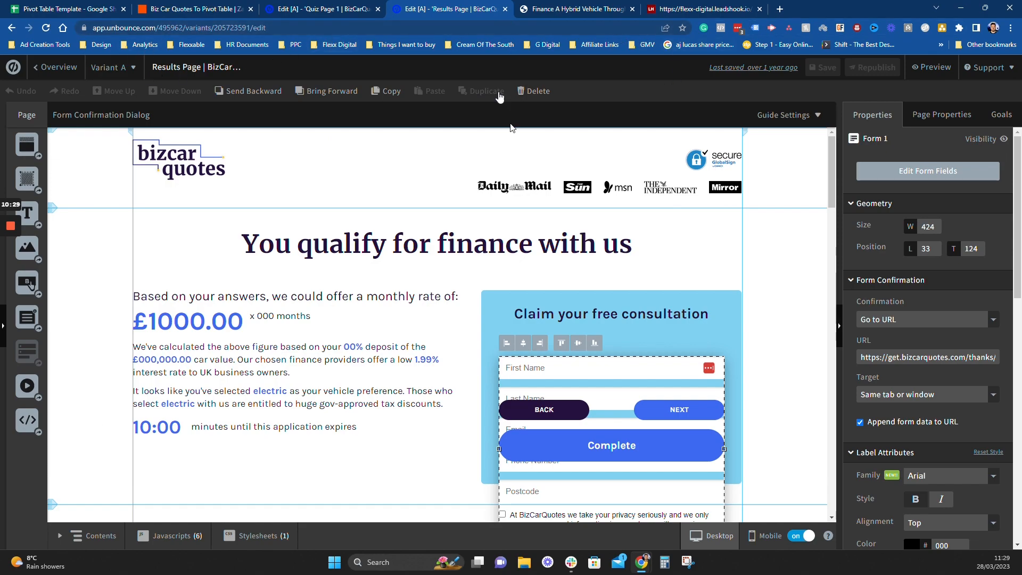
Step: Open the Results Page form's field editor and compare its job_status field with the job_status parameter in the LeadsHook redirect URL
double_click(602, 380)
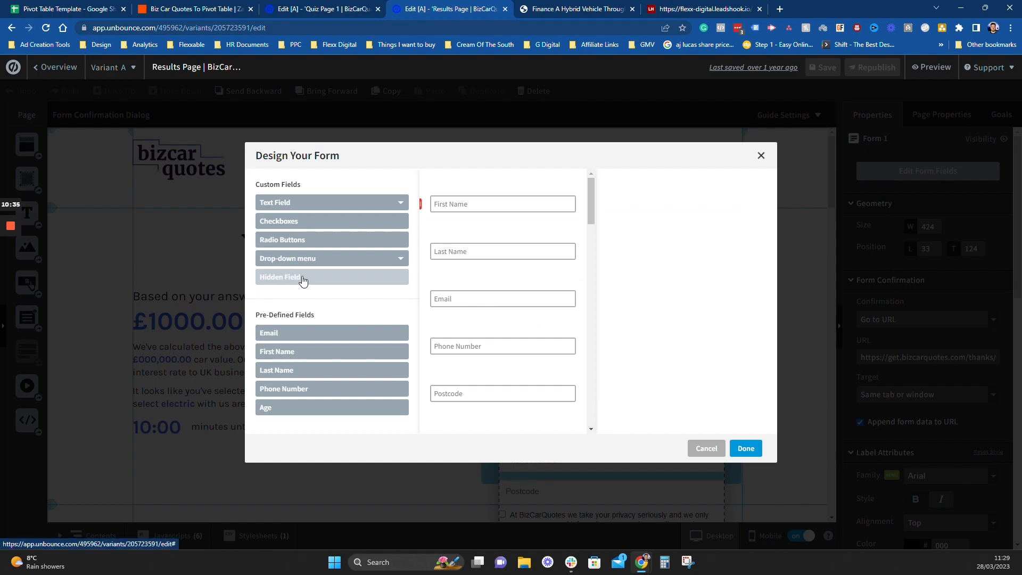
scroll(497, 312, "down", 5)
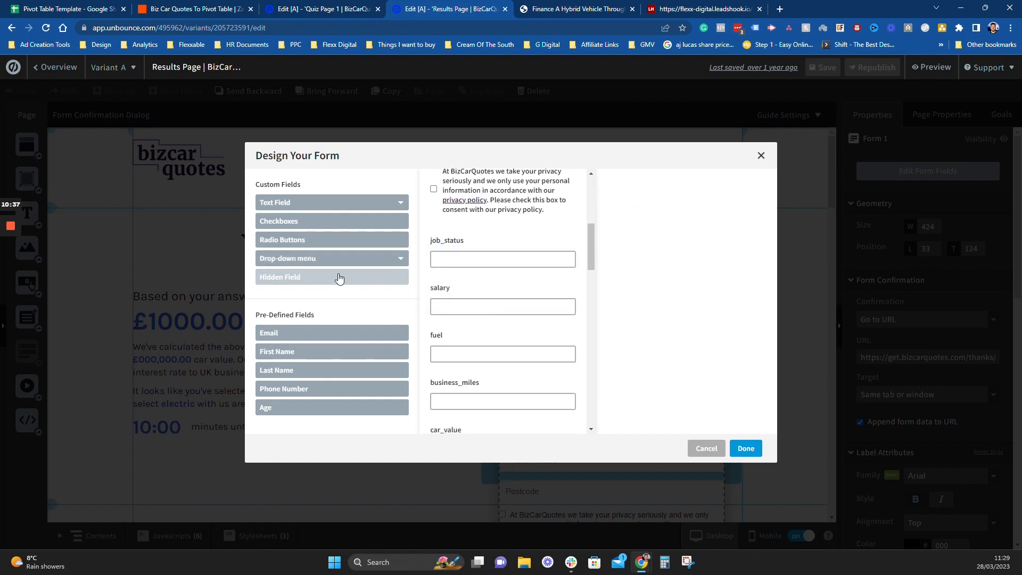
left_click(703, 8)
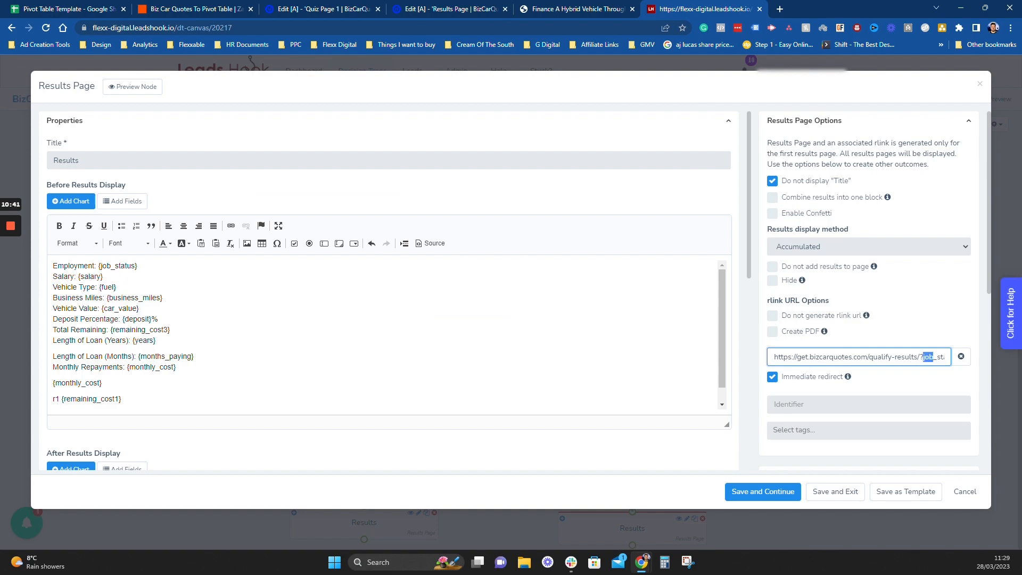
left_click_drag(933, 357, 833, 357)
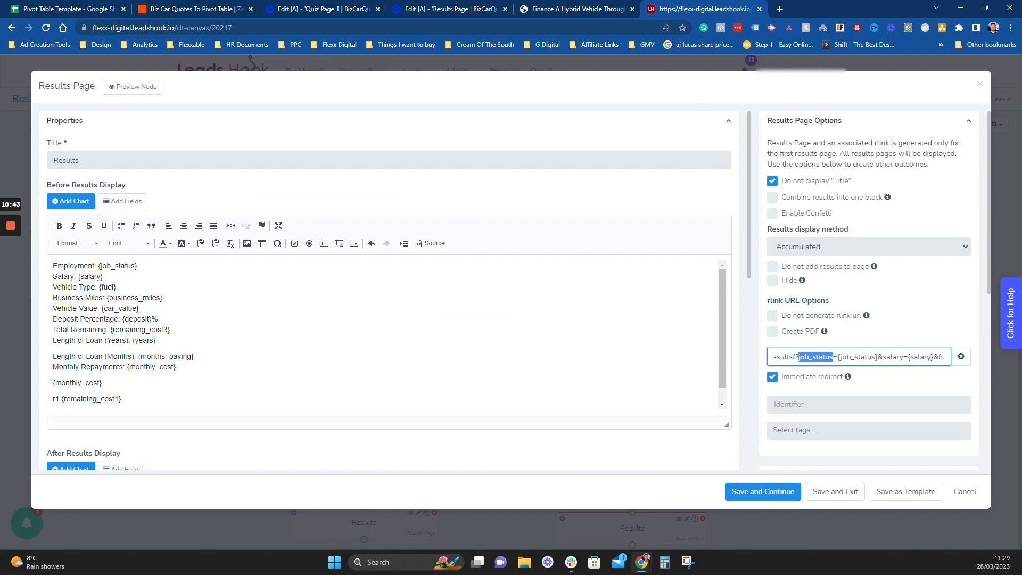
left_click(448, 7)
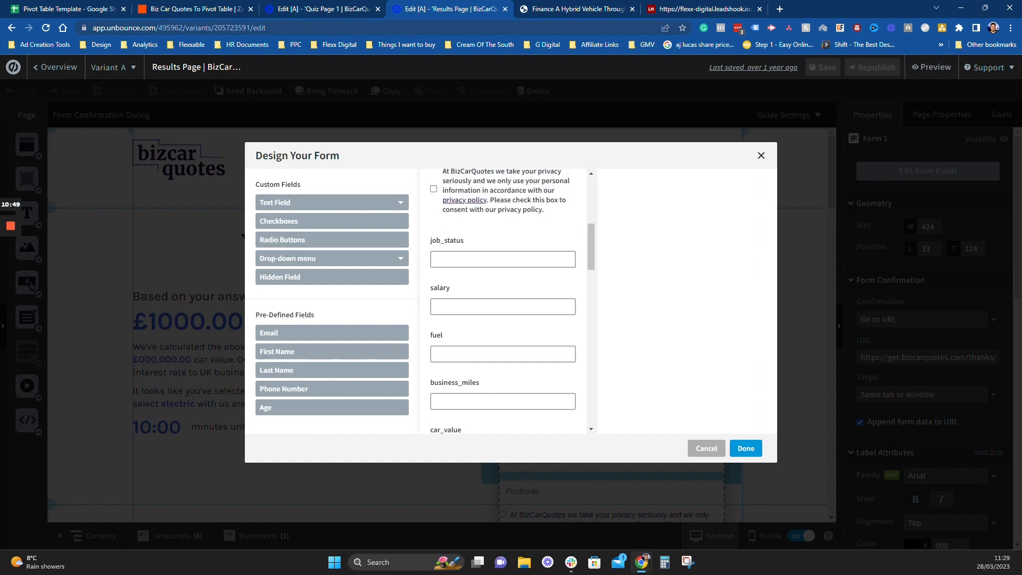
Step: Review the form's other fields, from salary through gclid, device and the utm fields, and close the form editor
scroll(562, 318, "down", 3)
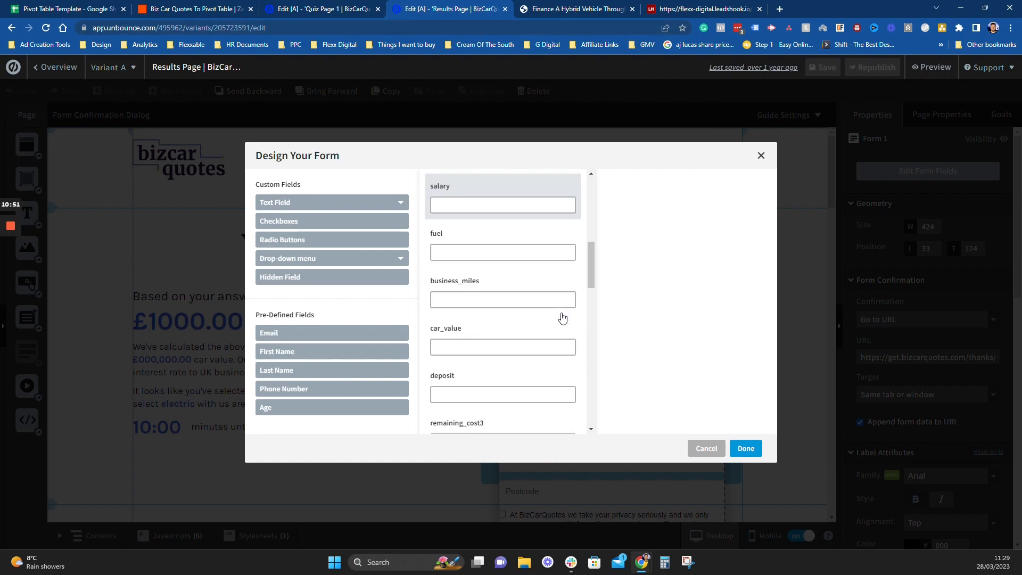
scroll(563, 318, "down", 12)
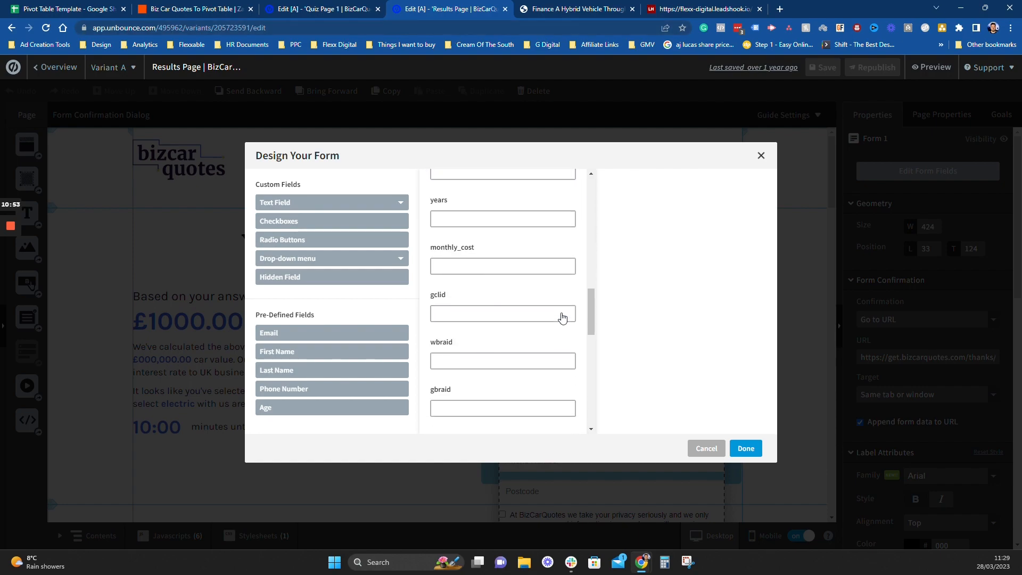
scroll(512, 319, "up", 12)
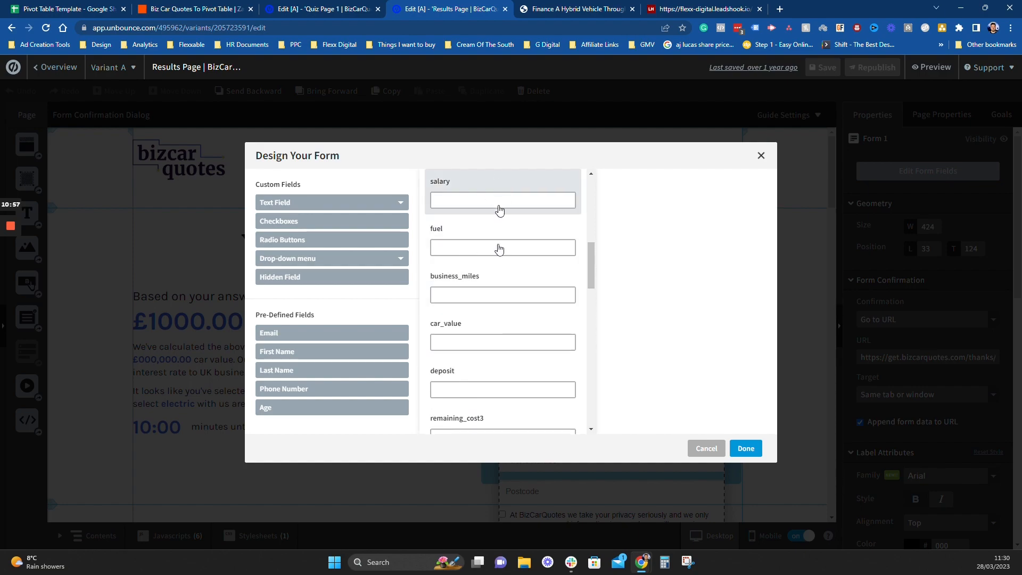
scroll(502, 282, "down", 8)
scroll(505, 288, "down", 6)
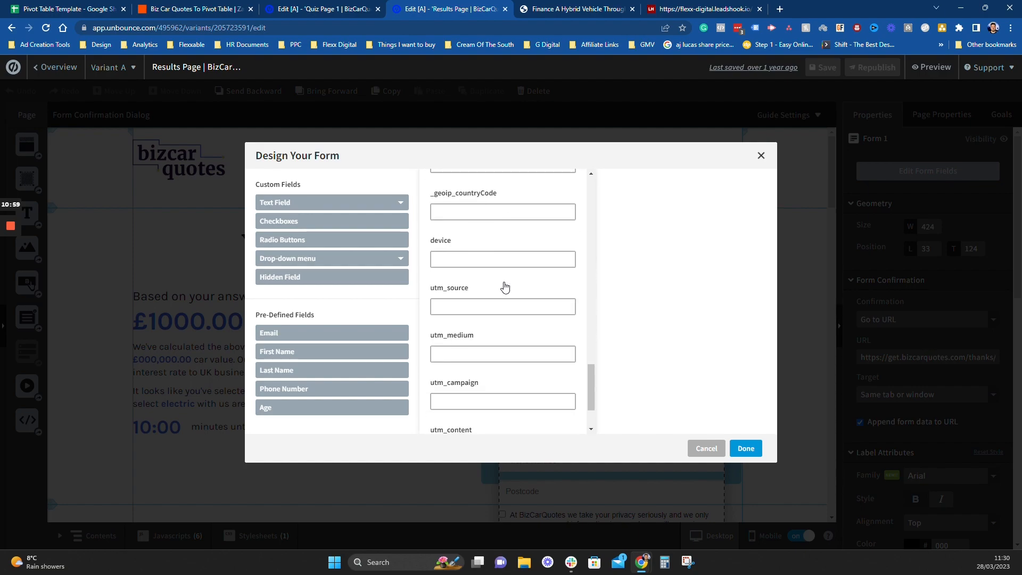
scroll(458, 324, "up", 10)
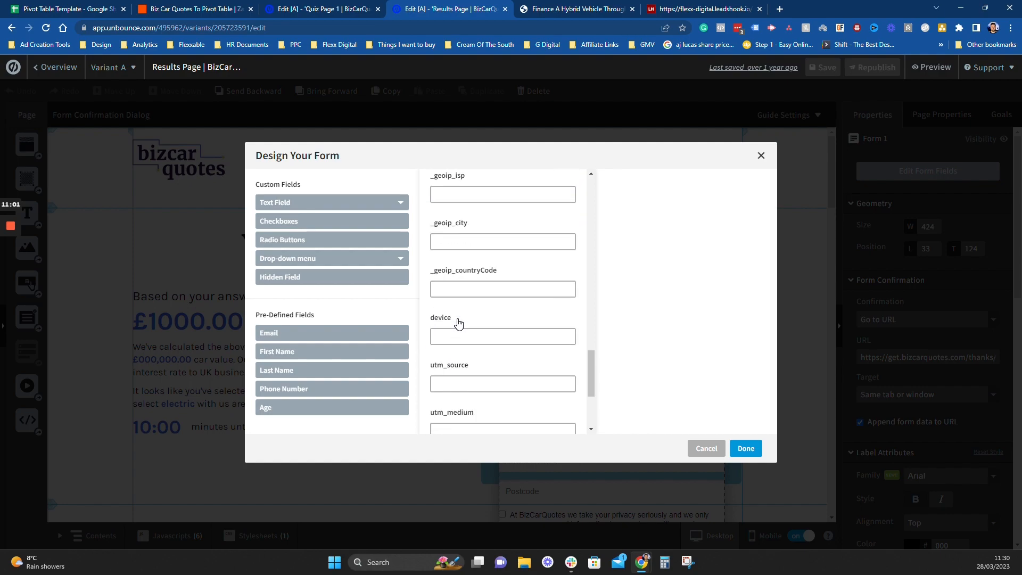
left_click(747, 453)
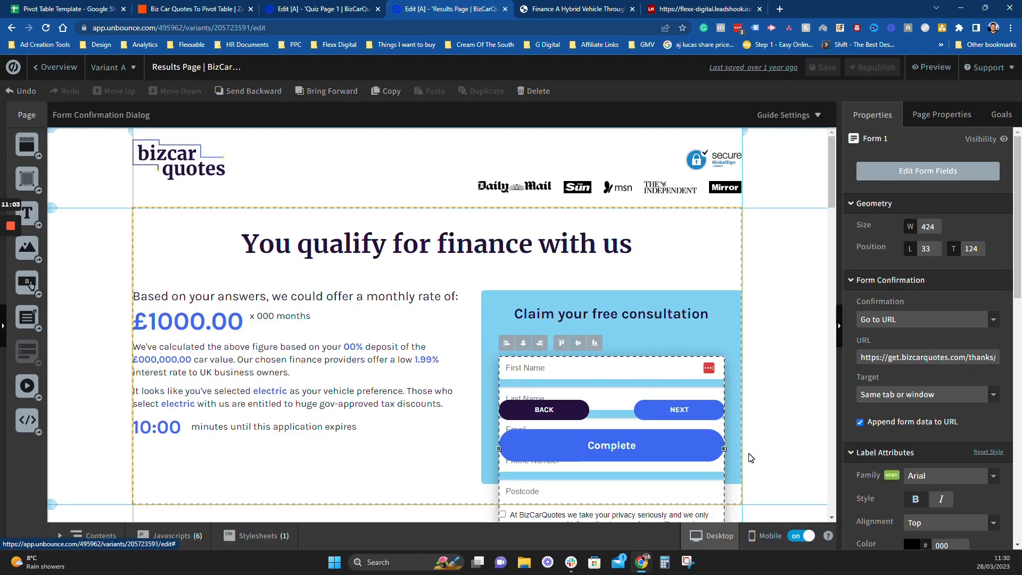
Step: Review the live hybrid vehicle quiz page, the Unbounce Results Page and the Biz Car Quotes To Pivot Table workflow in Zapier
left_click(593, 7)
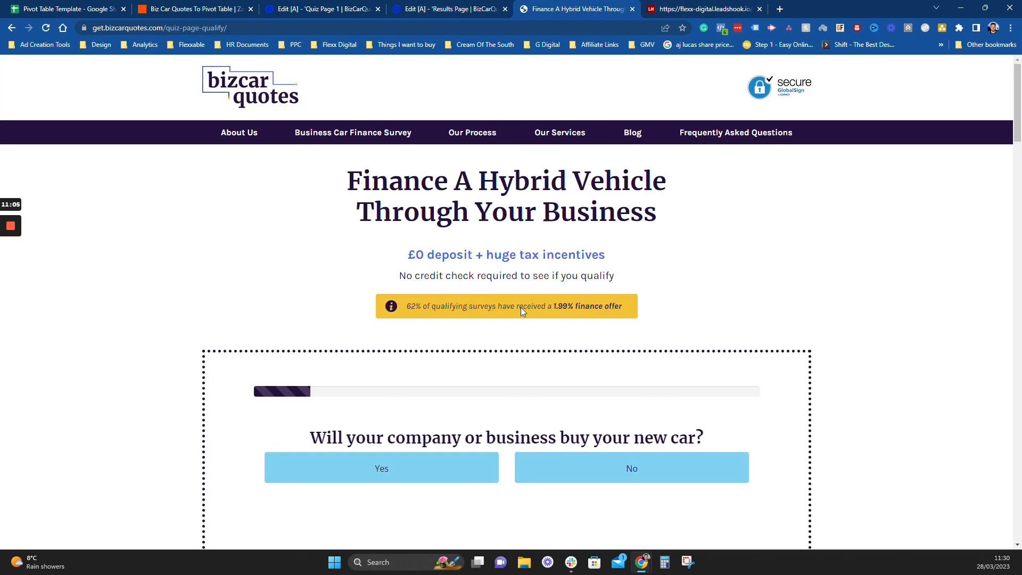
left_click(447, 8)
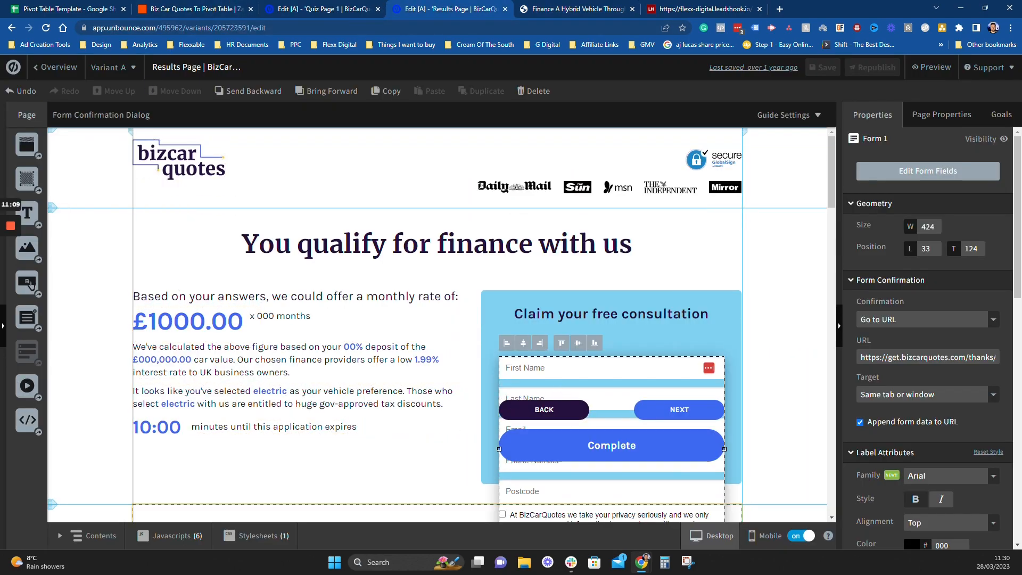
left_click(182, 14)
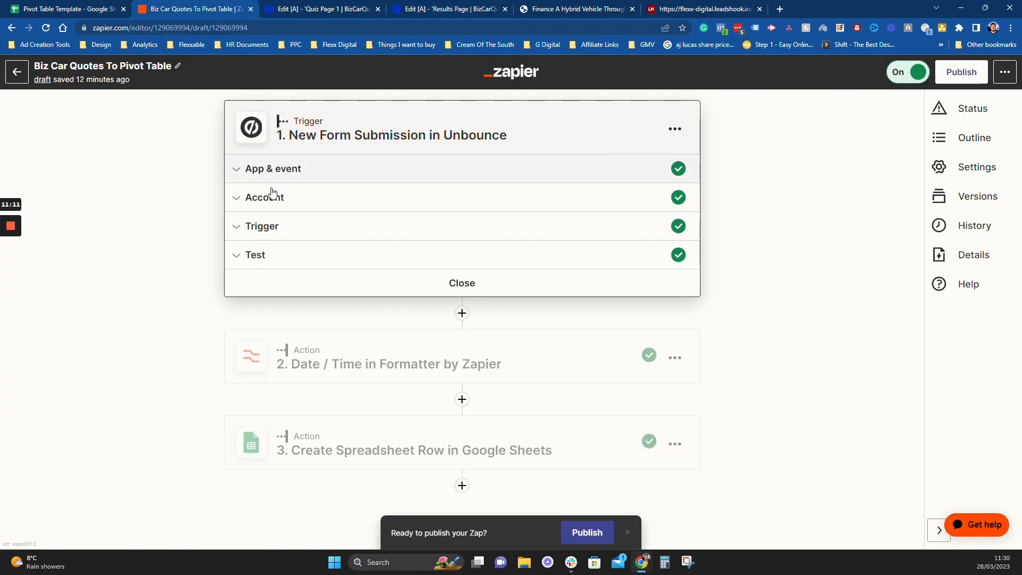
mouse_move(17, 210)
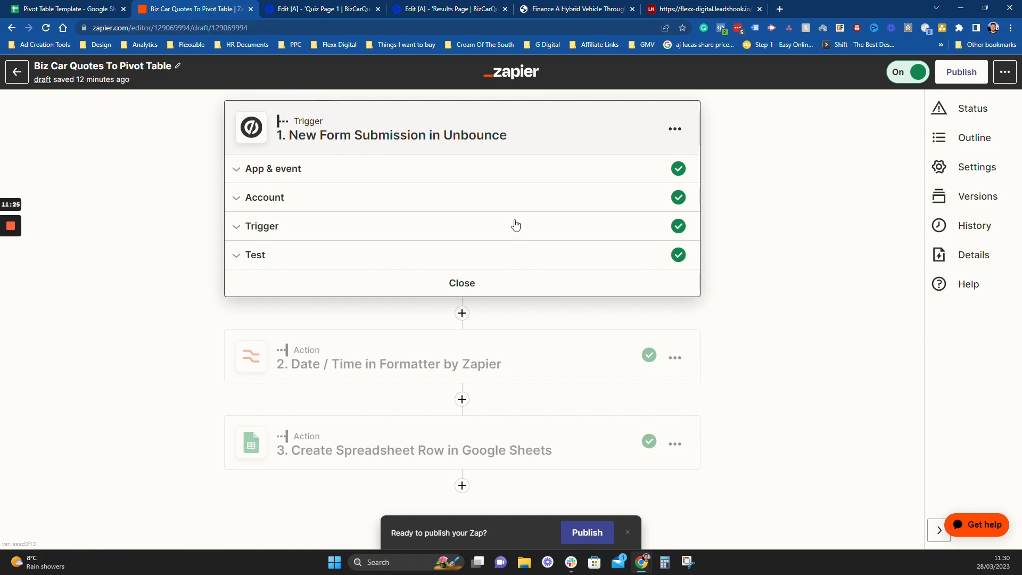
Step: Retrace the lead flow from the LeadsHook redirect URL through the Unbounce Results Page form back to the Zapier workflow
left_click(737, 11)
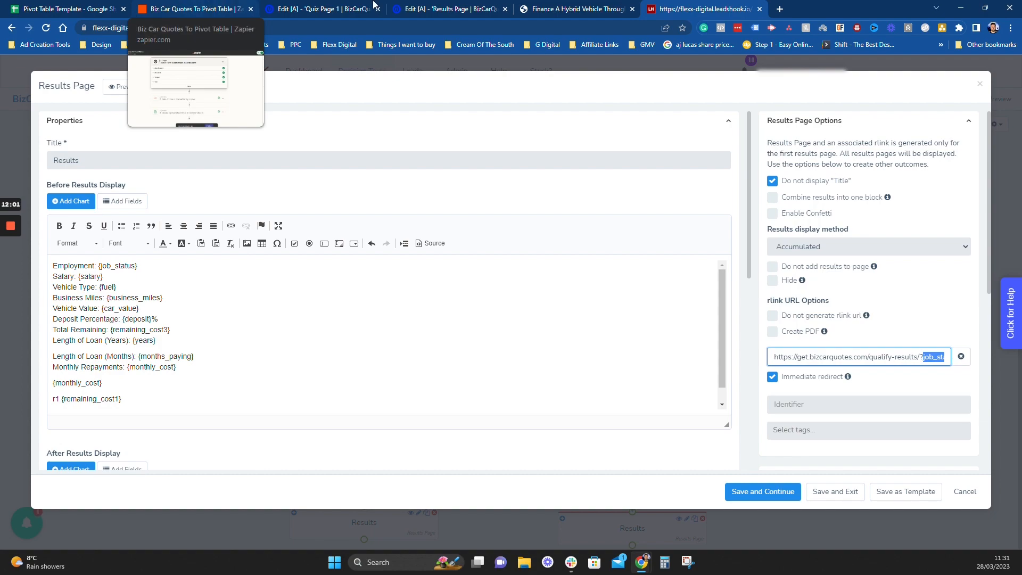
left_click(447, 9)
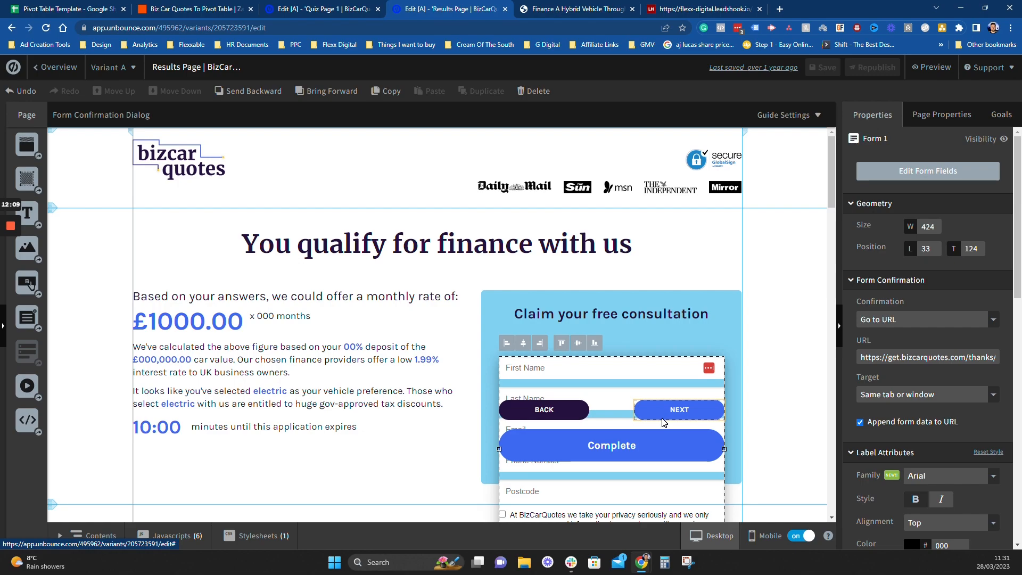
left_click(221, 9)
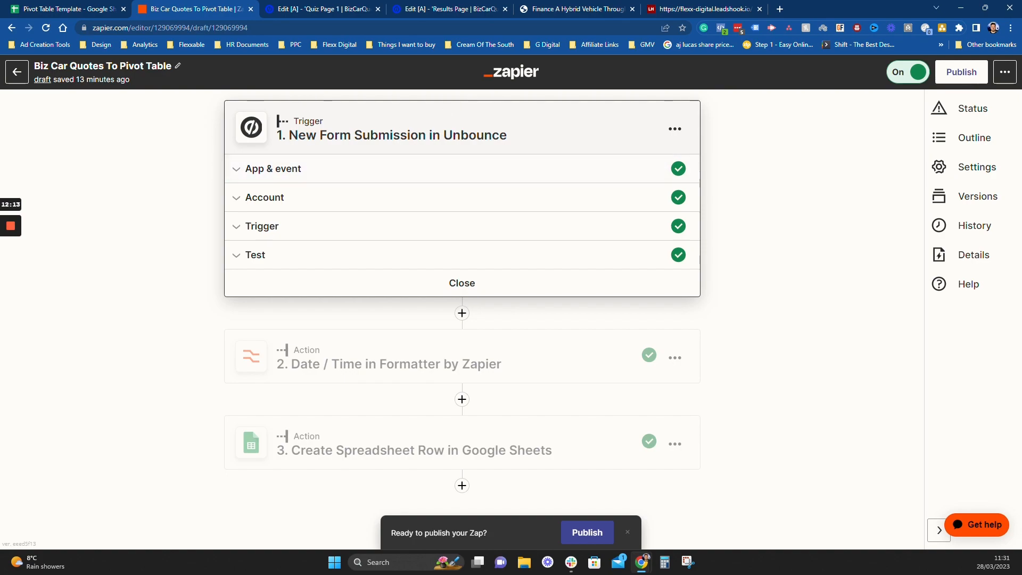
Step: Review the New Form Submission trigger's event, Unbounce account, landing page and test submission settings
left_click(372, 180)
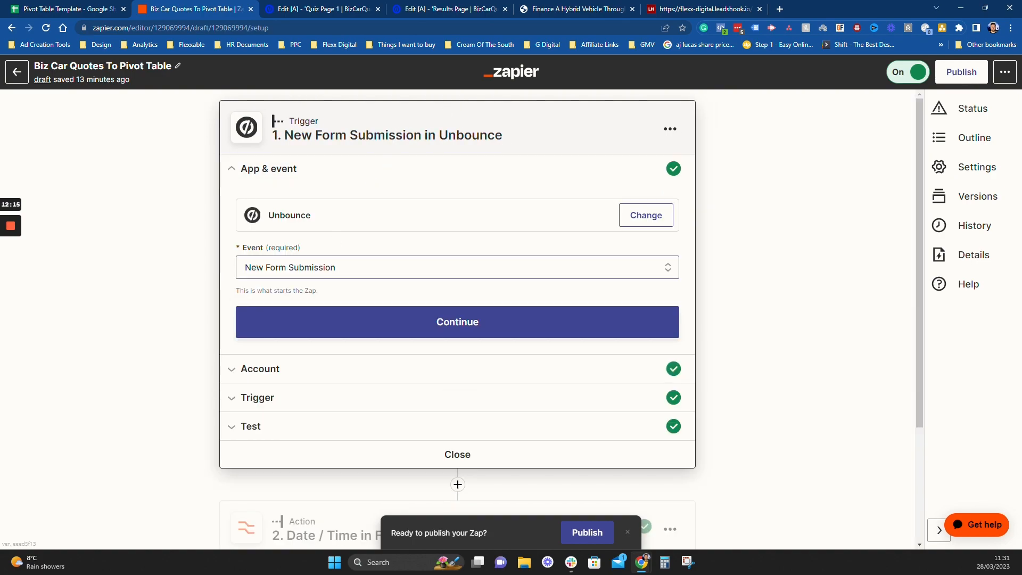
left_click(299, 369)
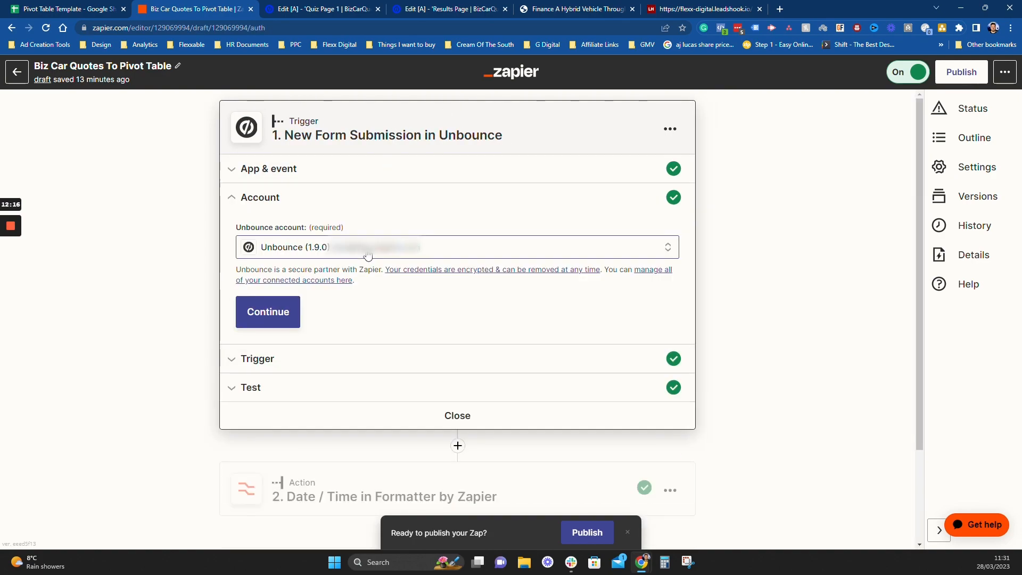
left_click(295, 365)
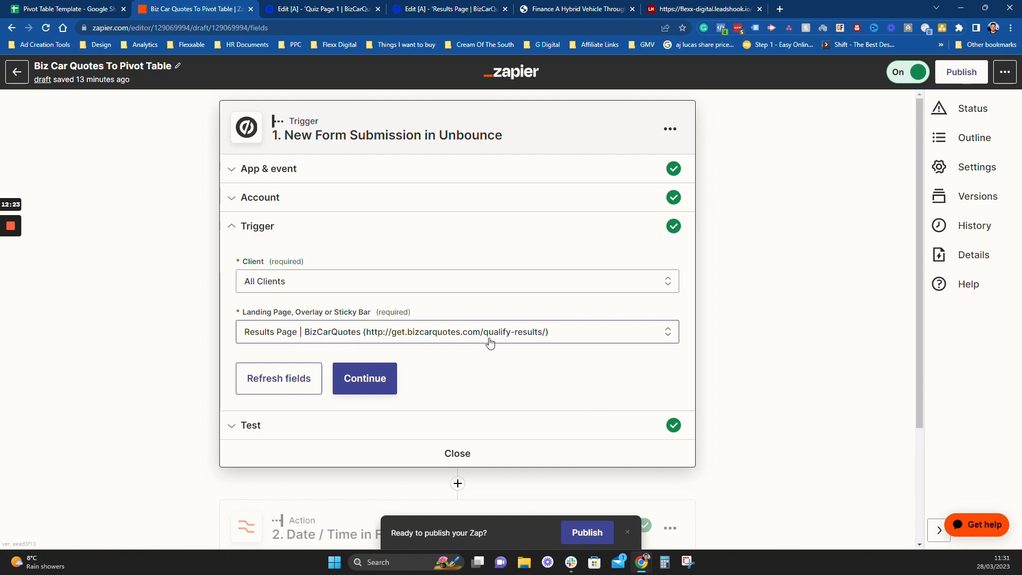
left_click(276, 424)
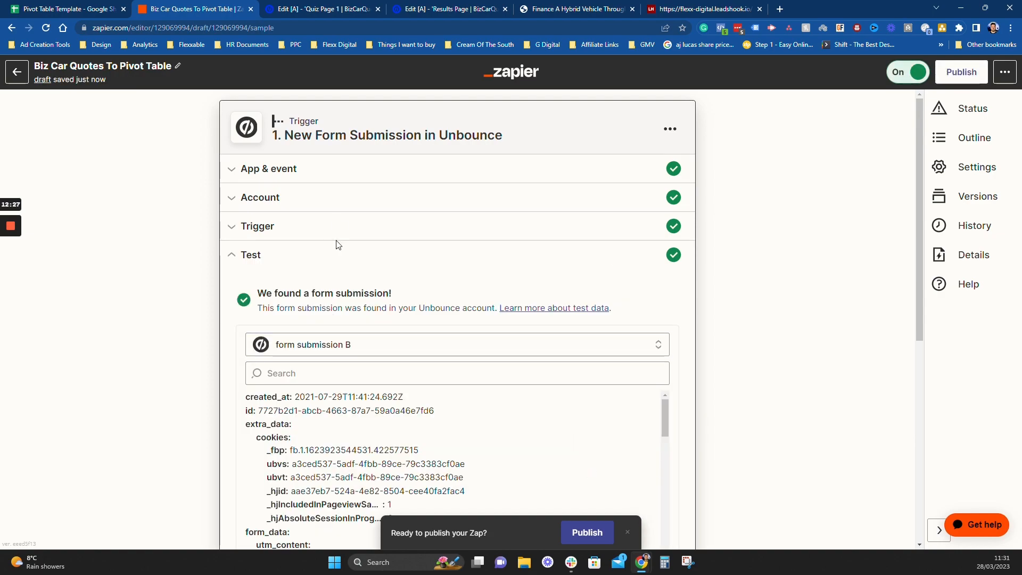
left_click(269, 227)
scroll(441, 416, "down", 3)
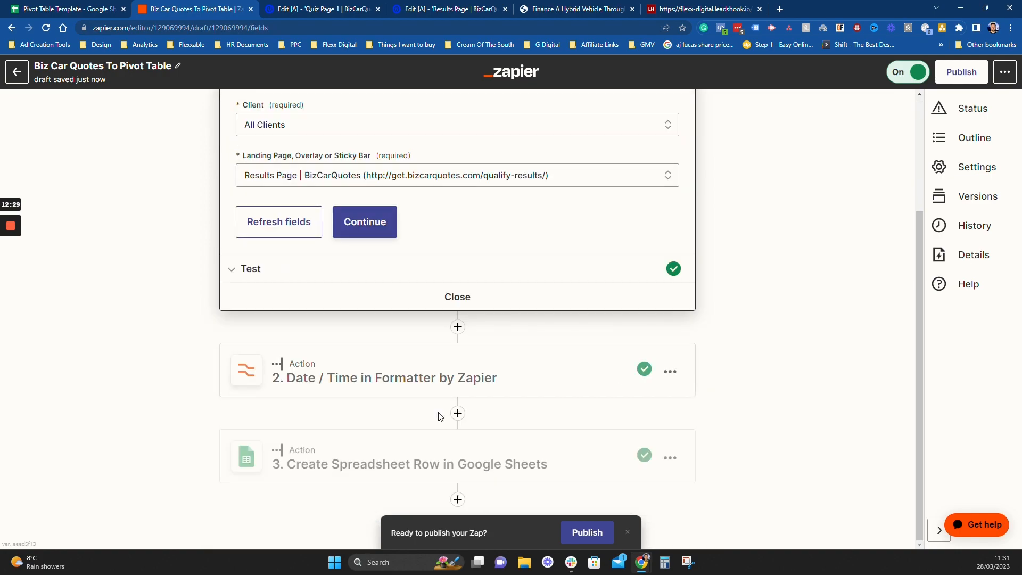
Step: Review the Date / Time formatter action's event, input date, target format and timezone settings, through to its test section
left_click(347, 378)
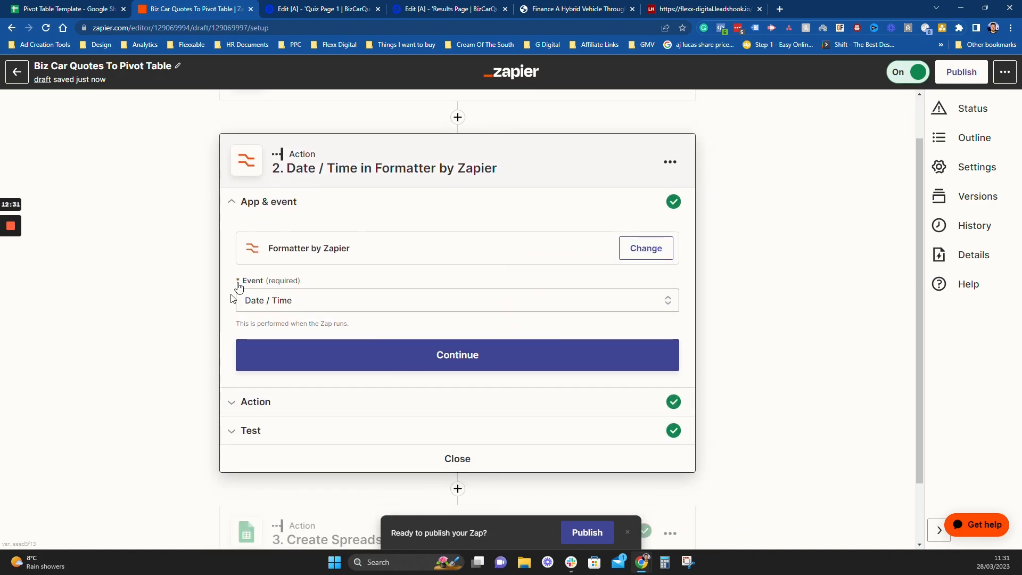
left_click(266, 411)
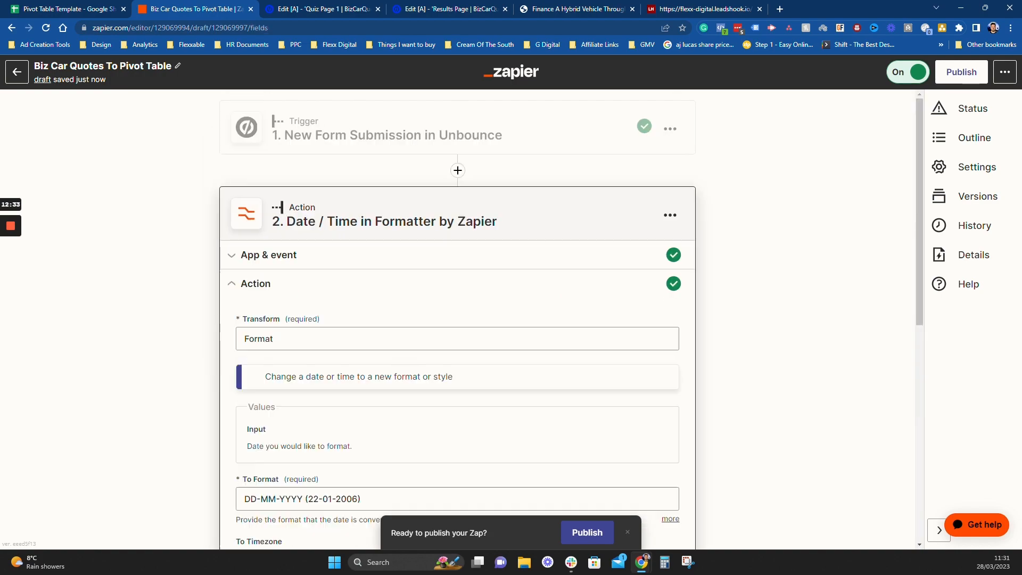
scroll(750, 339, "down", 3)
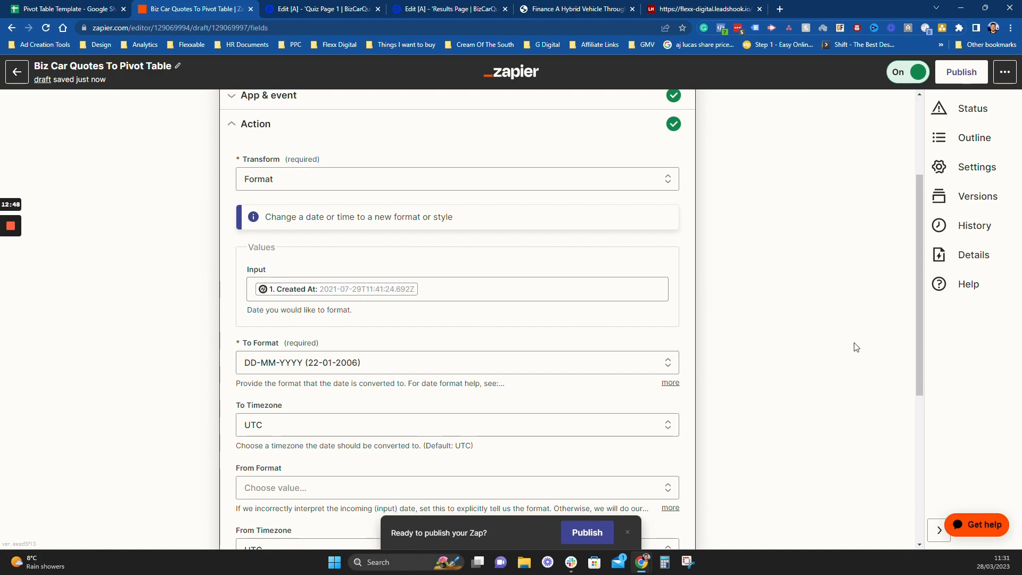
scroll(856, 347, "down", 4)
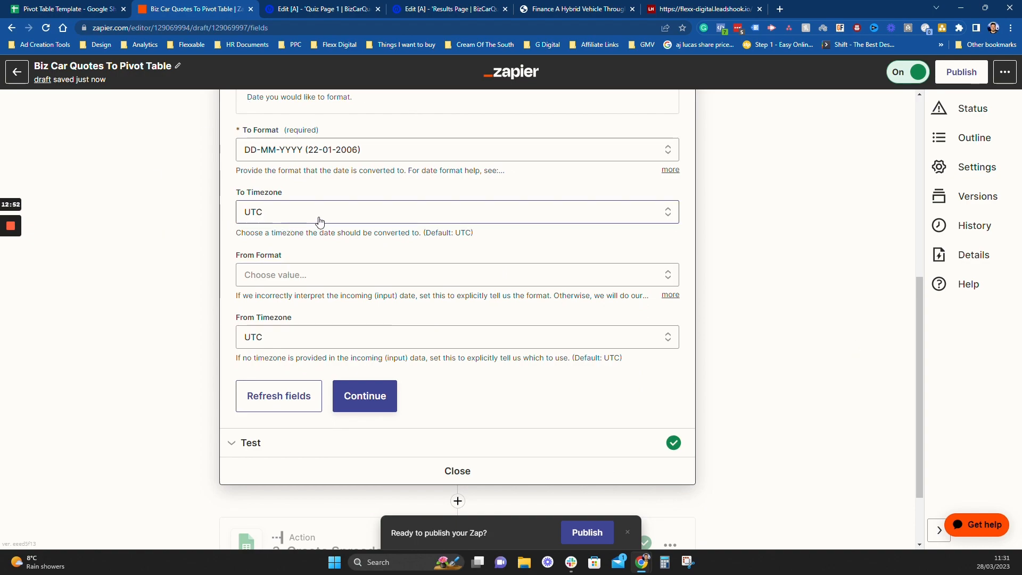
left_click(371, 395)
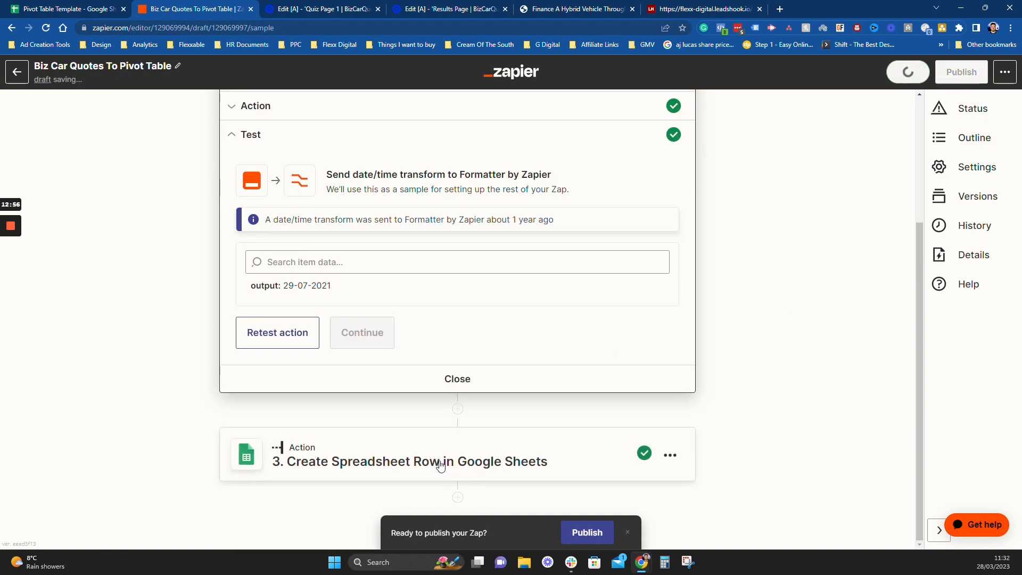
Step: Review the Create Spreadsheet Row action's event, account, spreadsheet and worksheet settings, and glance at the Pivot Table Template spreadsheet it fills
left_click(440, 464)
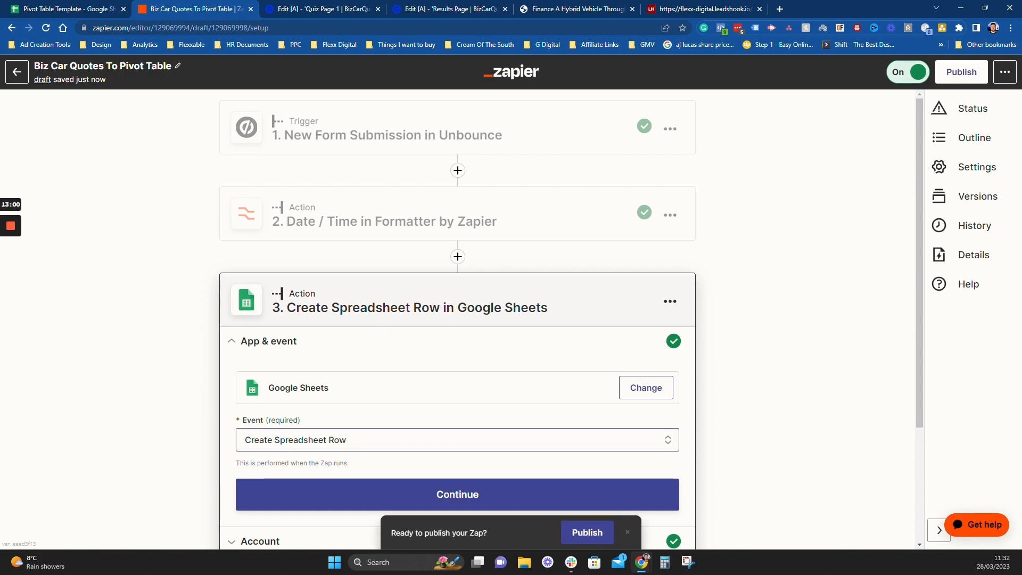
scroll(357, 433, "down", 3)
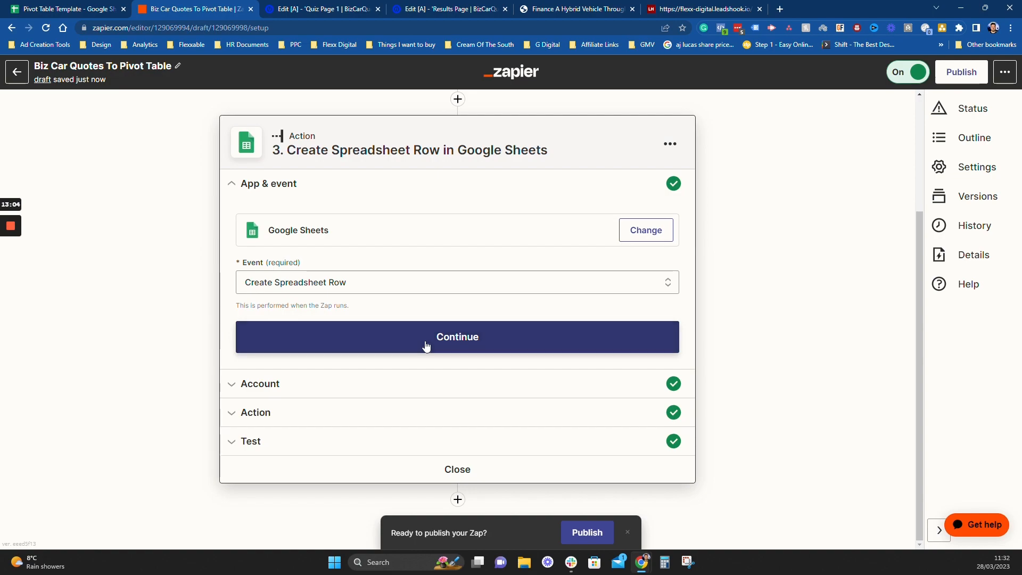
left_click(426, 345)
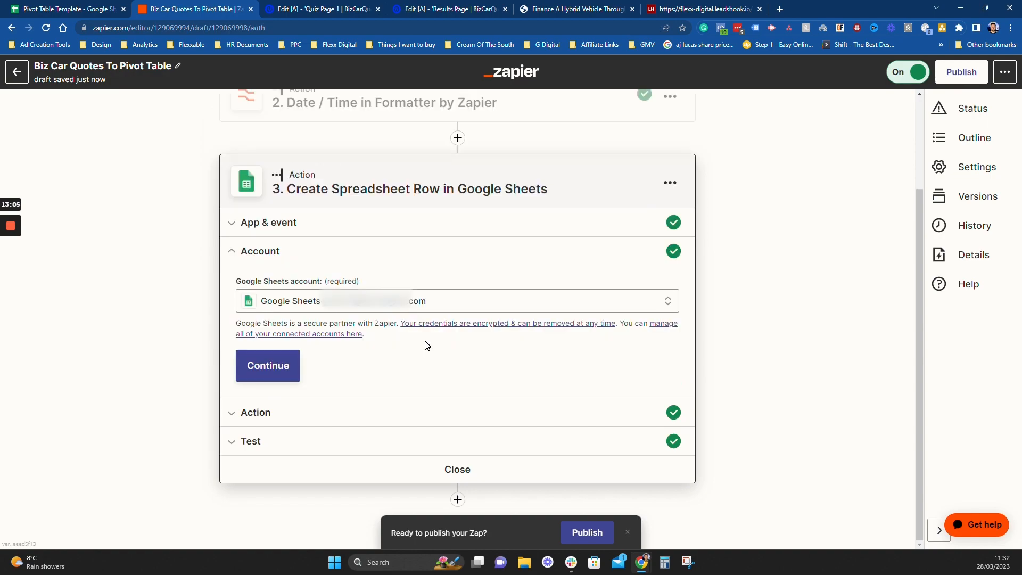
left_click(274, 367)
scroll(427, 329, "down", 3)
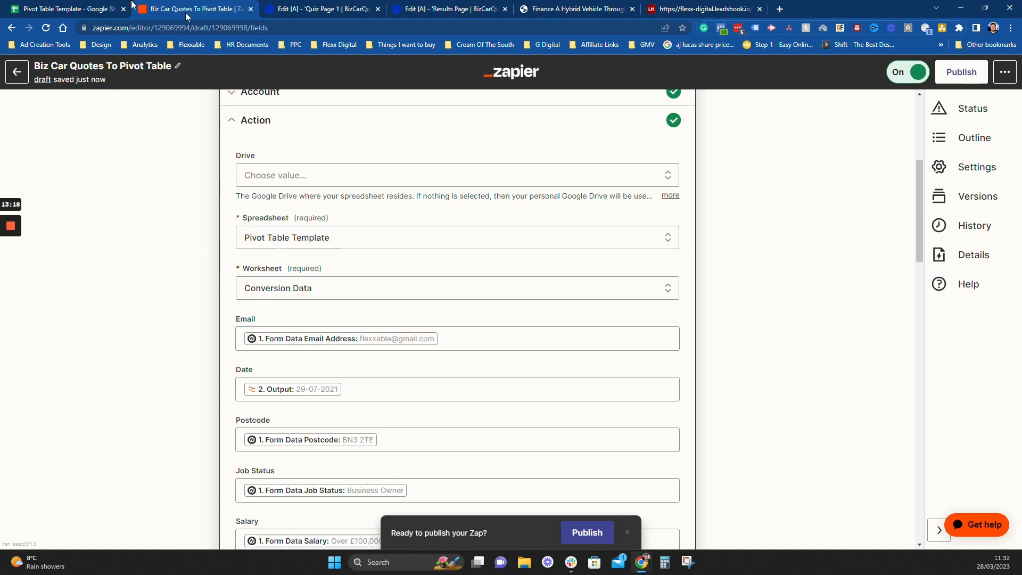
left_click(130, 7)
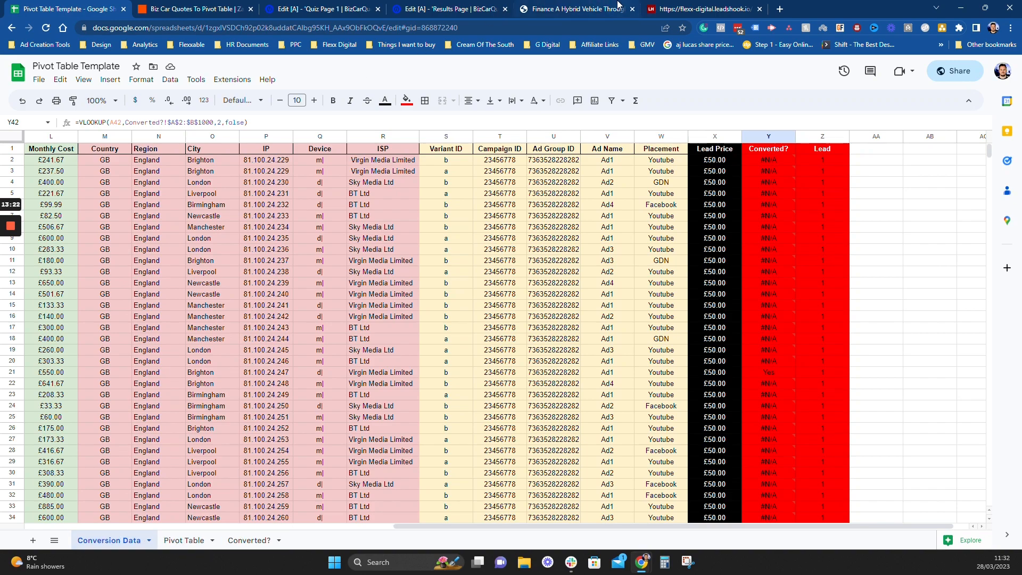
left_click(194, 8)
Step: Examine how the form data is mapped to the spreadsheet columns, from Email and Date through the utm-based fields to Lead
scroll(395, 408, "down", 1)
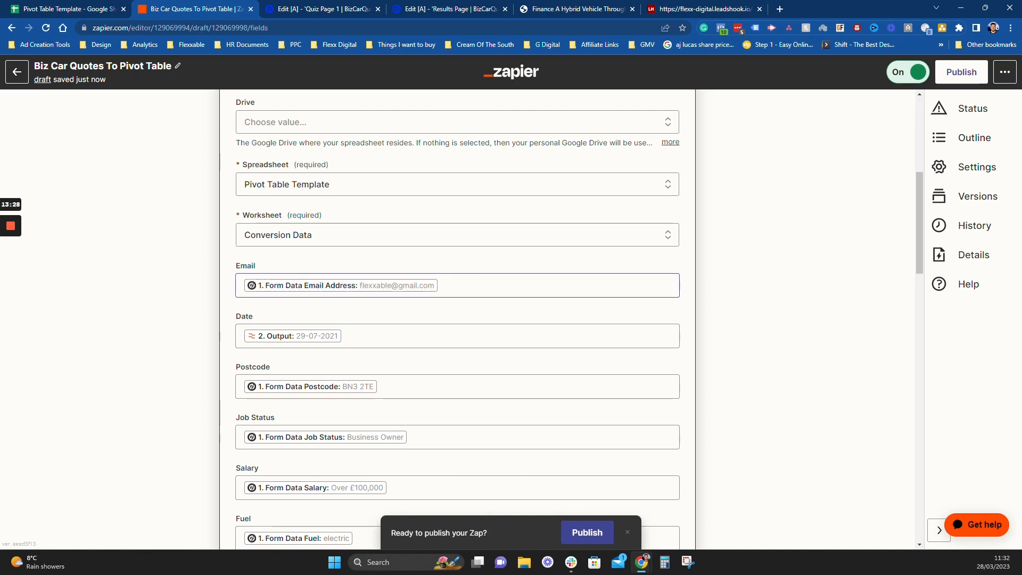
scroll(473, 361, "down", 3)
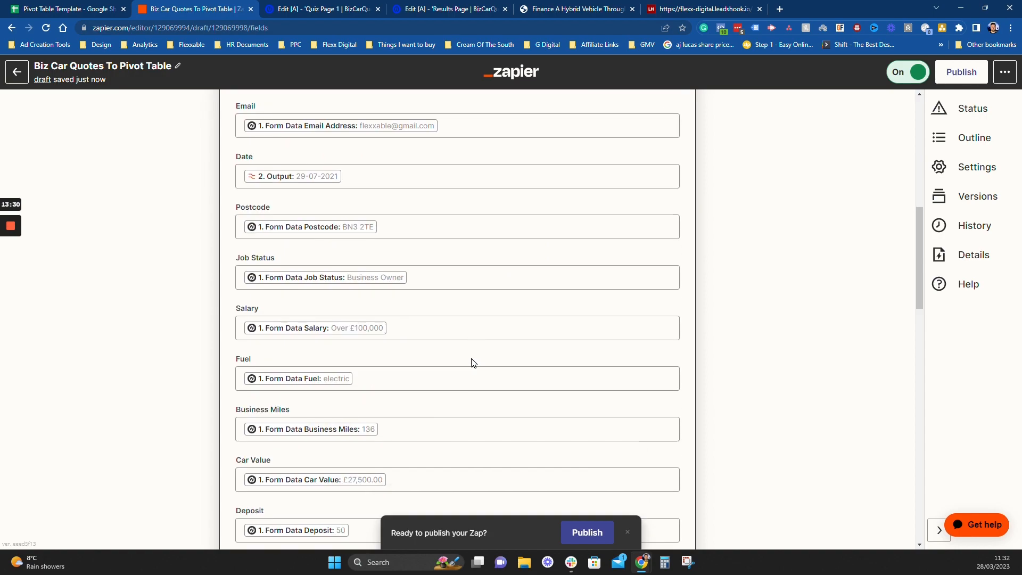
scroll(472, 359, "down", 1)
scroll(299, 225, "up", 1)
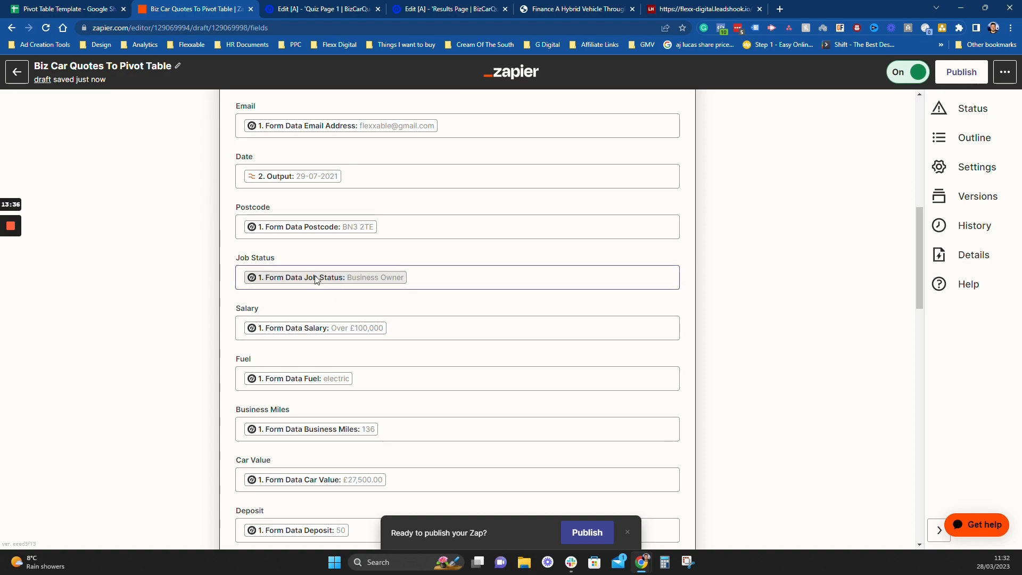
scroll(386, 314, "down", 2)
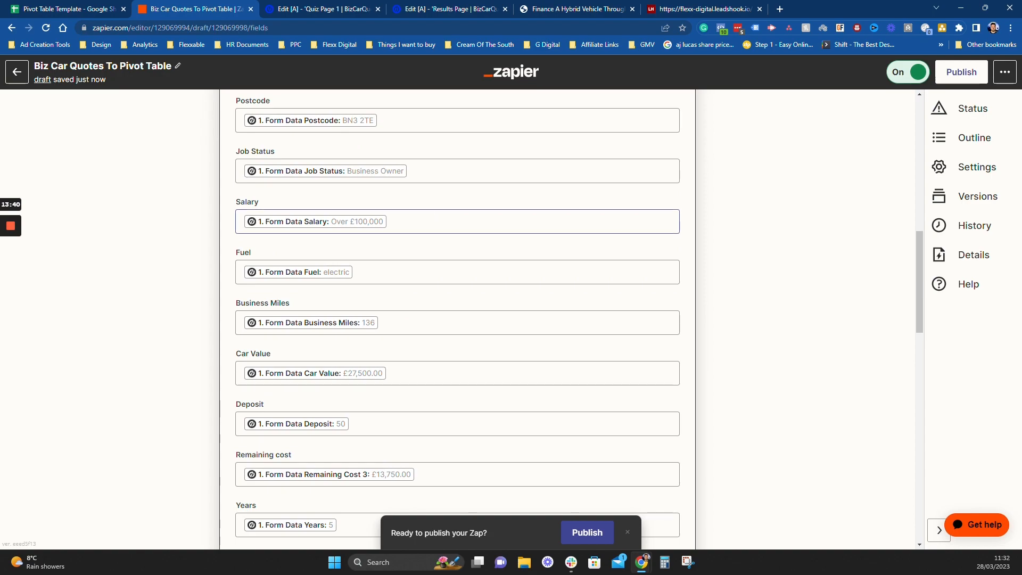
scroll(446, 243, "down", 2)
scroll(447, 242, "down", 2)
scroll(455, 238, "down", 3)
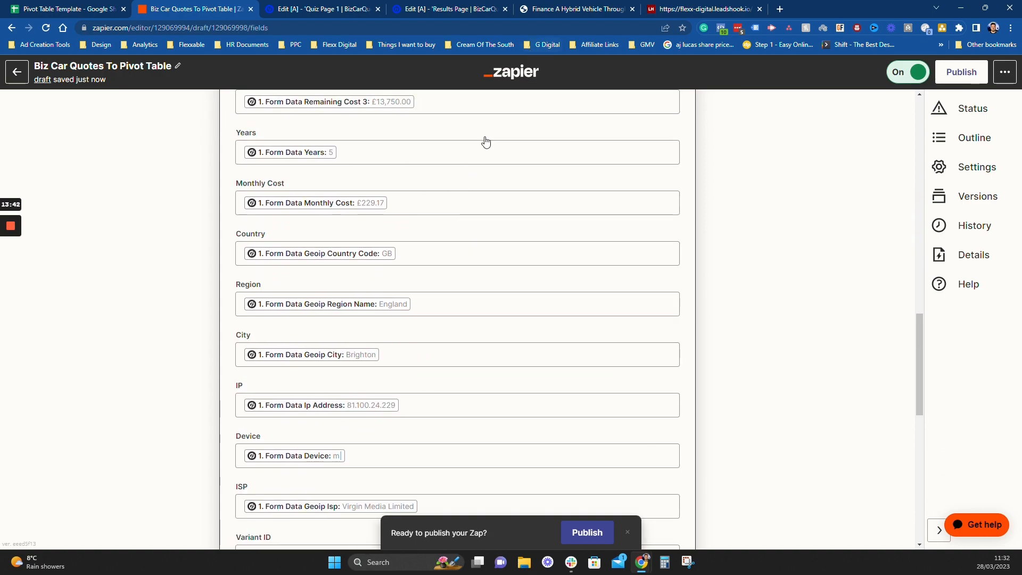
scroll(354, 257, "down", 1)
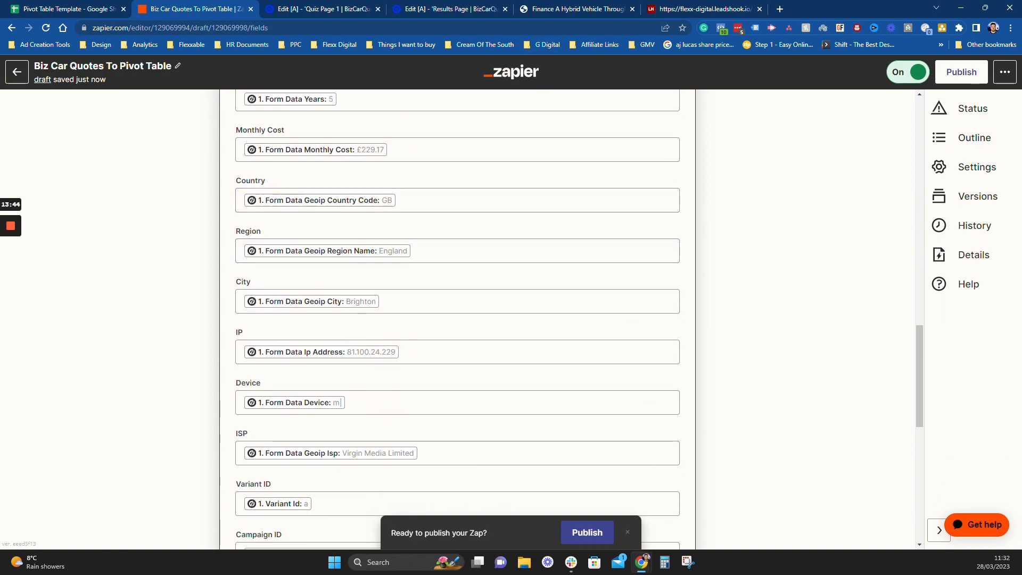
scroll(425, 257, "down", 4)
scroll(424, 257, "down", 1)
scroll(424, 202, "down", 1)
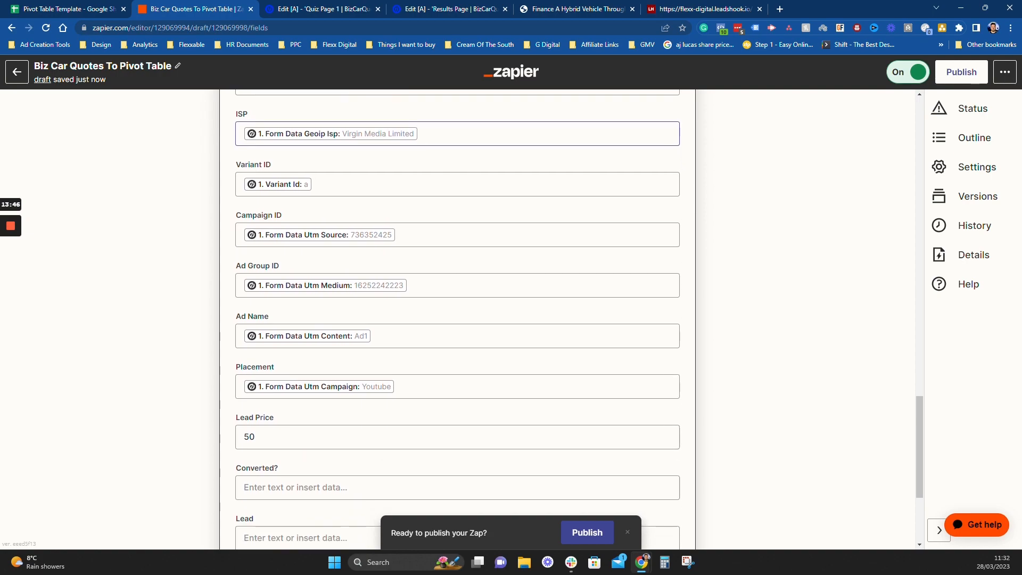
scroll(424, 202, "down", 3)
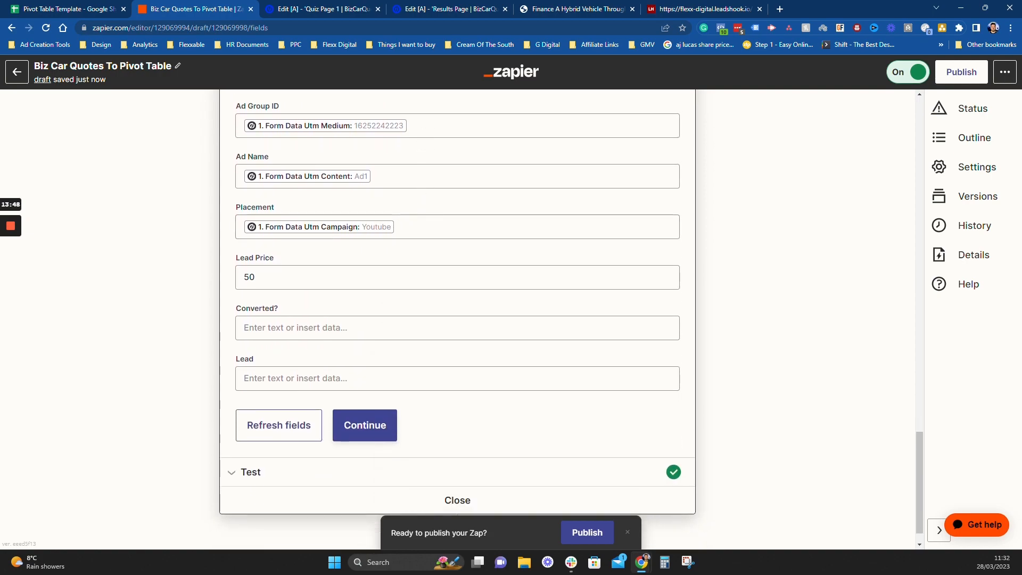
Step: Set the Lead column's value to 1 in the Create Spreadsheet Row action and continue to its test section
left_click(405, 277)
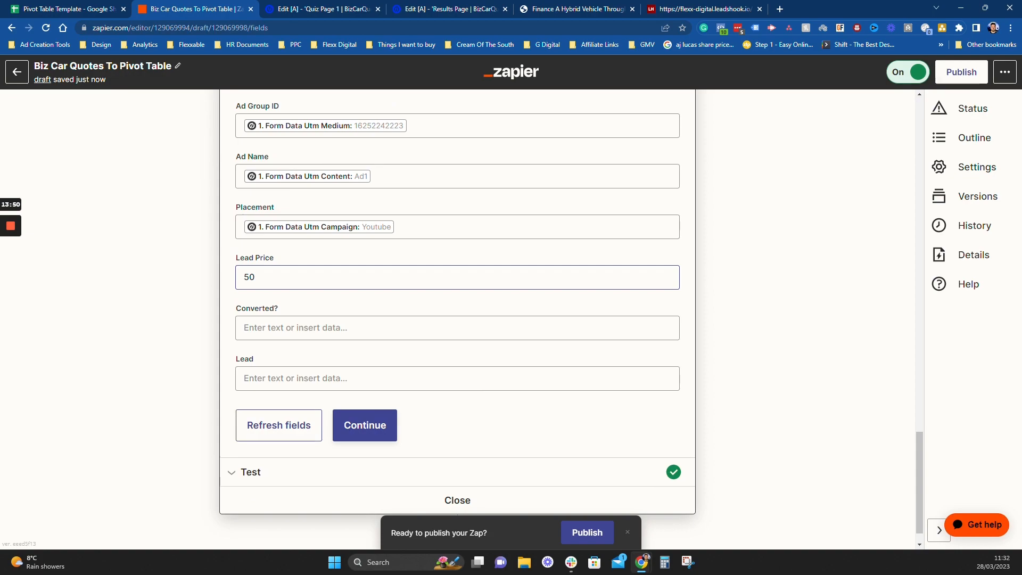
left_click(263, 379)
type("1")
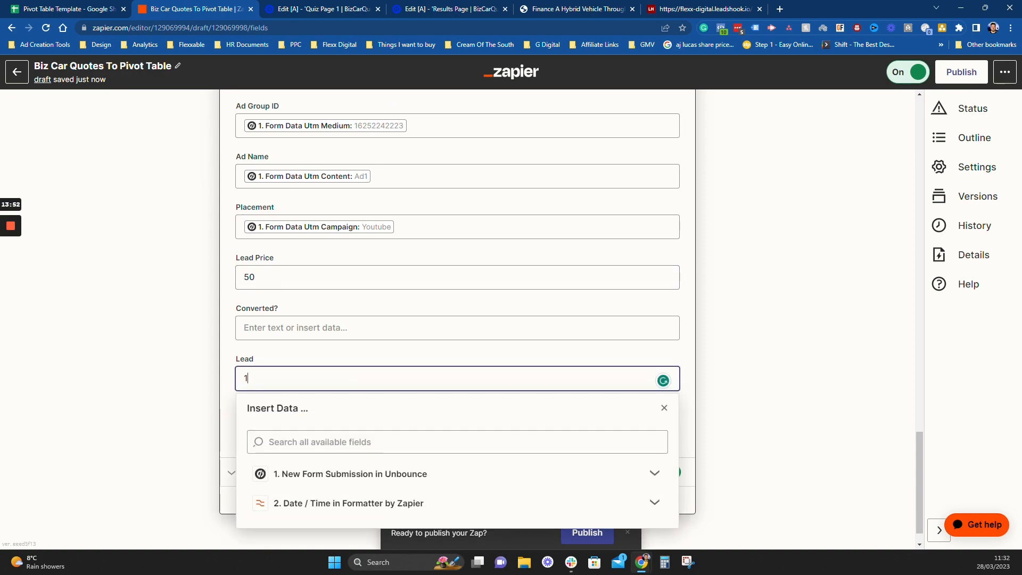
left_click(200, 384)
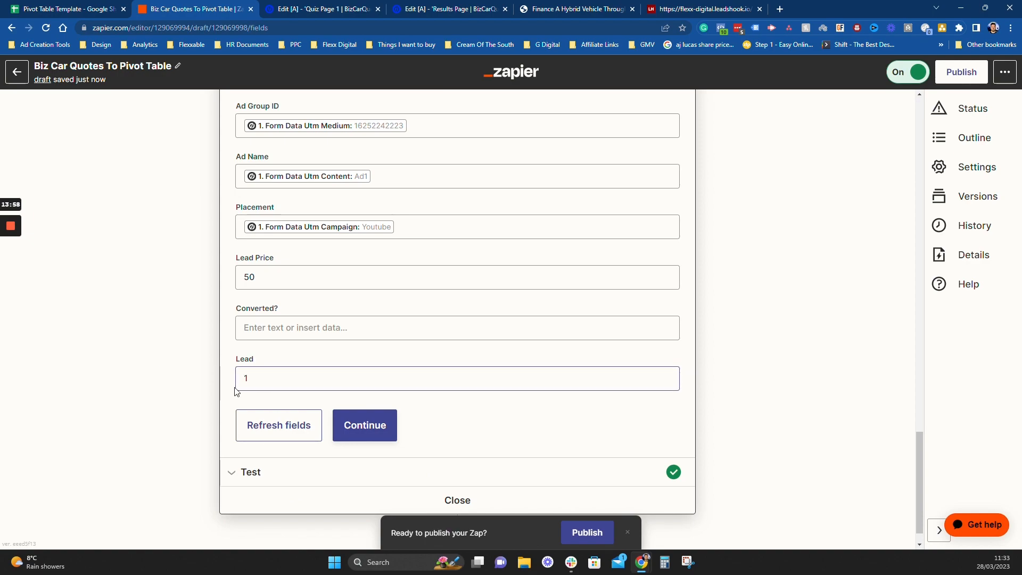
left_click(362, 431)
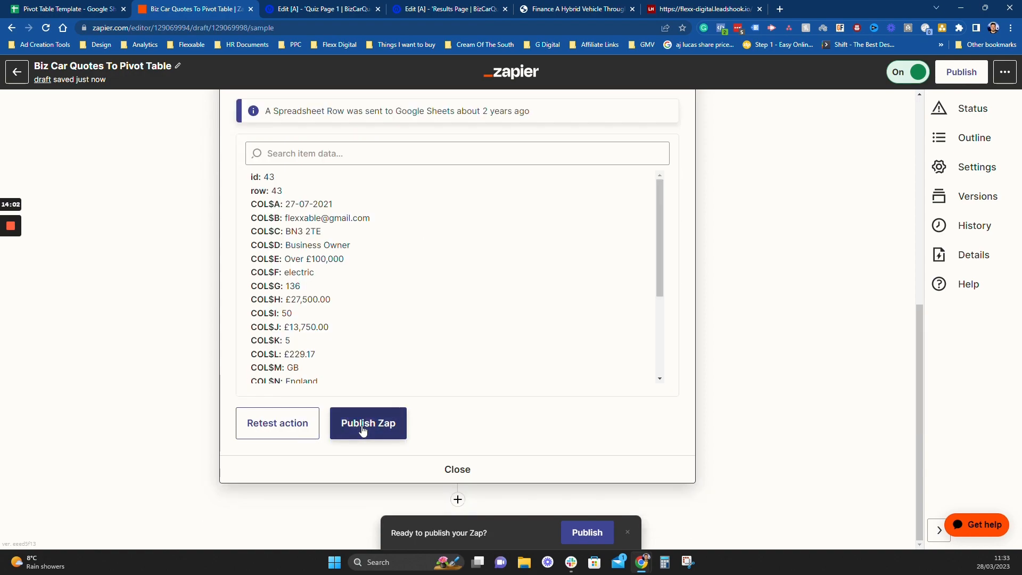
Step: Publish the Biz Car Quotes To Pivot Table Zap
right_click(377, 422)
left_click(366, 431)
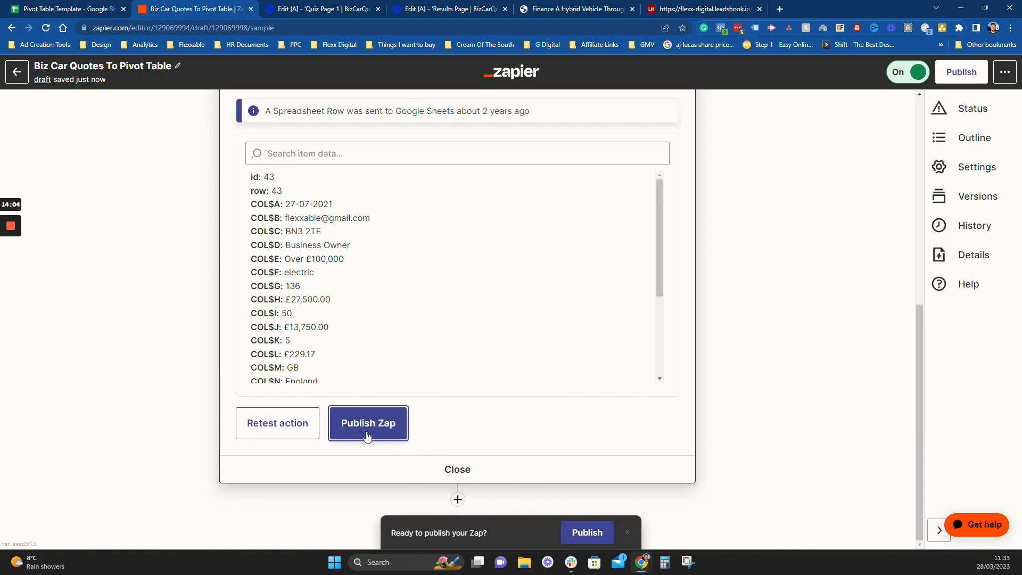
left_click(366, 431)
left_click(545, 356)
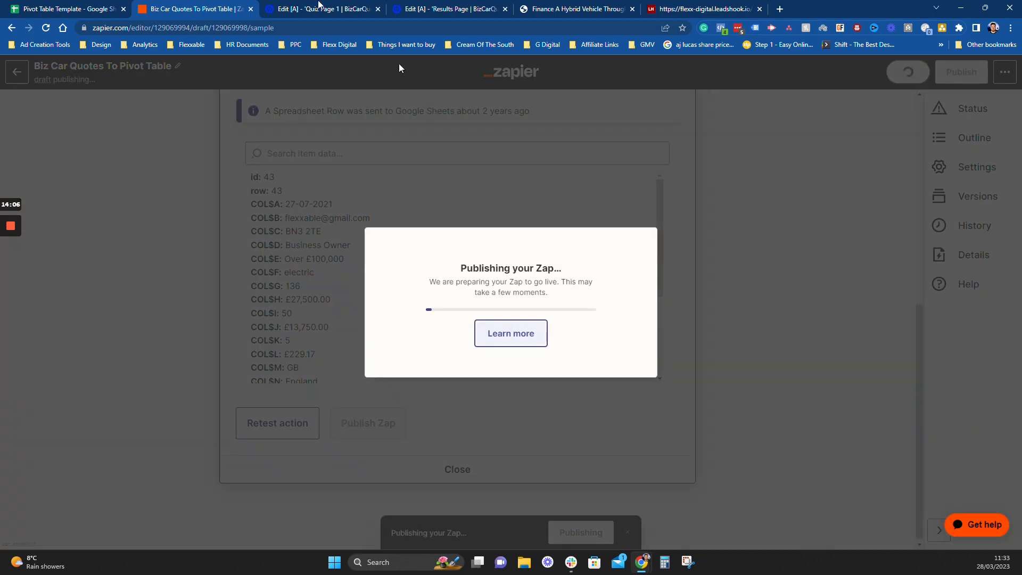
Step: In the Pivot Table Template's Conversion Data sheet, fill the Converted? lookup formula from Y45 down to Y50
left_click(49, 6)
scroll(593, 373, "down", 7)
left_click(774, 394)
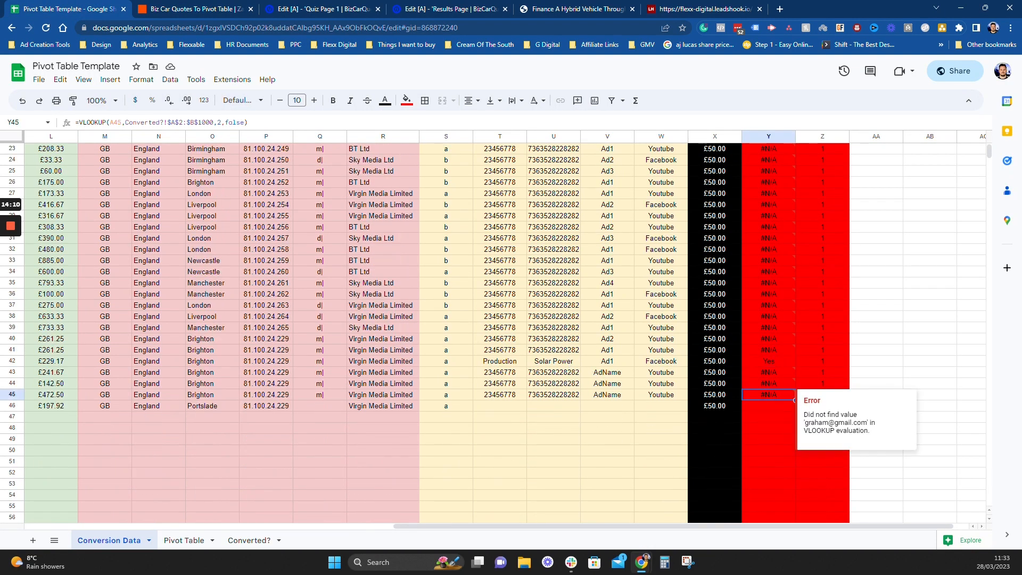
left_click_drag(795, 400, 795, 455)
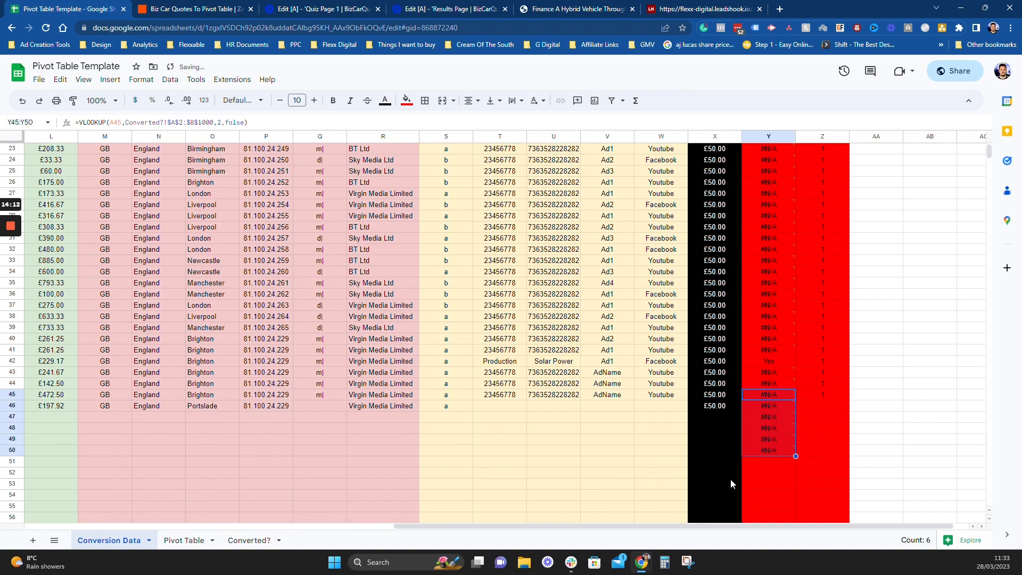
Step: Clear the surplus Converted? formulas from the empty rows, cells Y47 to Y50
left_click(765, 416)
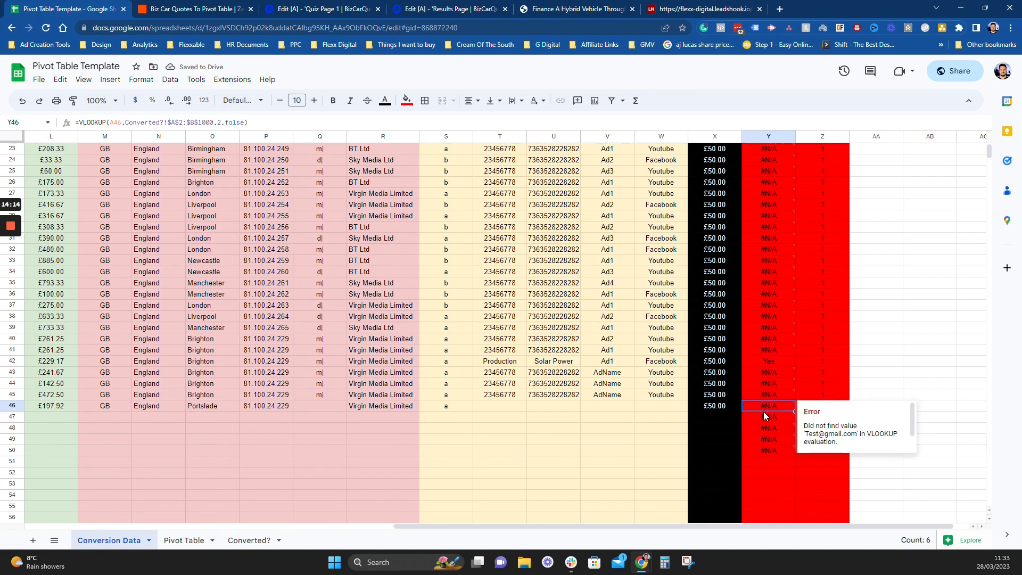
left_click_drag(766, 416, 767, 450)
key("Delete")
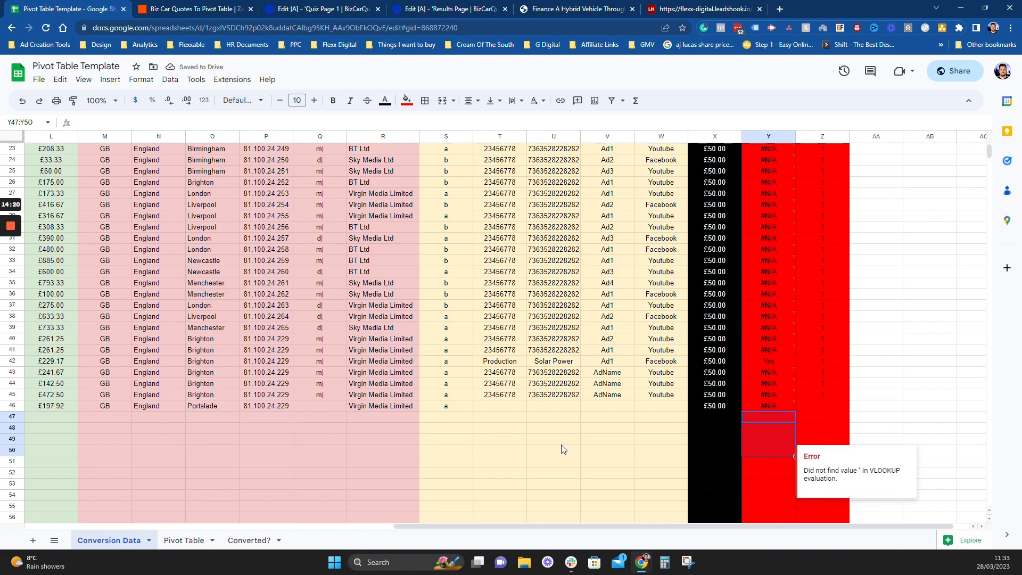
left_click_drag(598, 526, 8, 543)
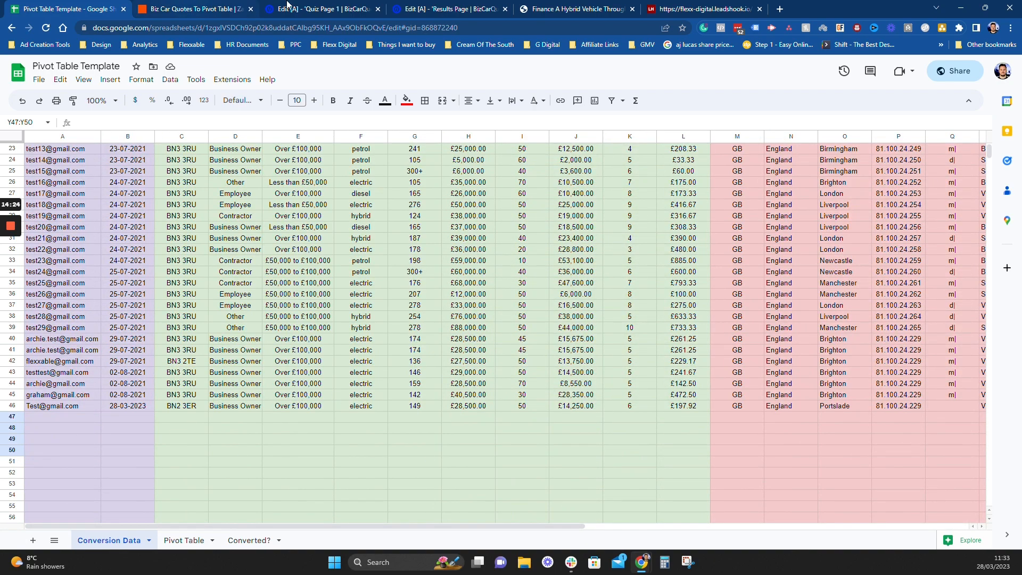
Step: Load the live quiz page with utm_source=Production Campaign, utm_medium=Car Finance, utm_campaign=Facebook and utm_content=Ad2 added to its URL
left_click(568, 5)
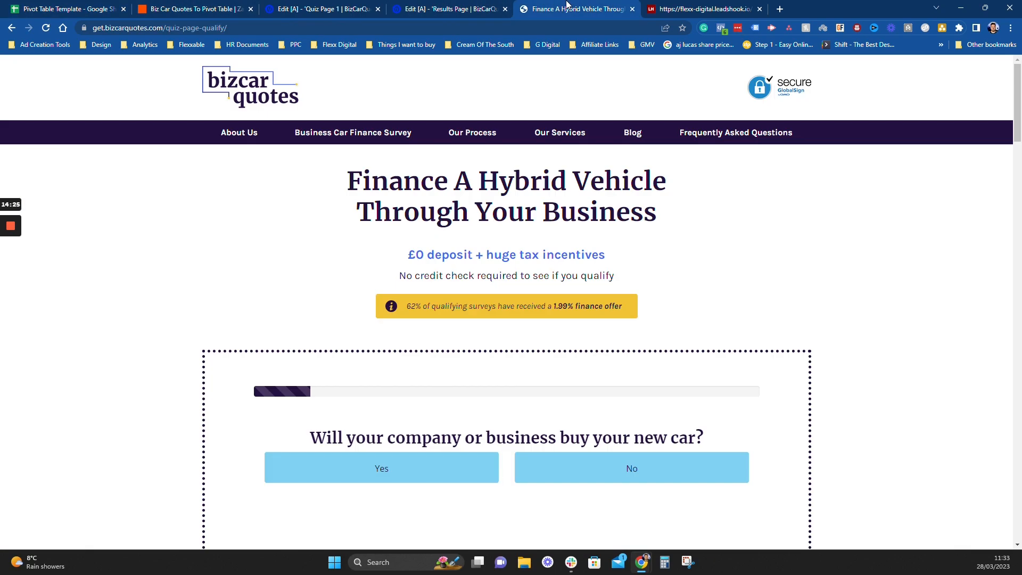
left_click(264, 28)
left_click(264, 28)
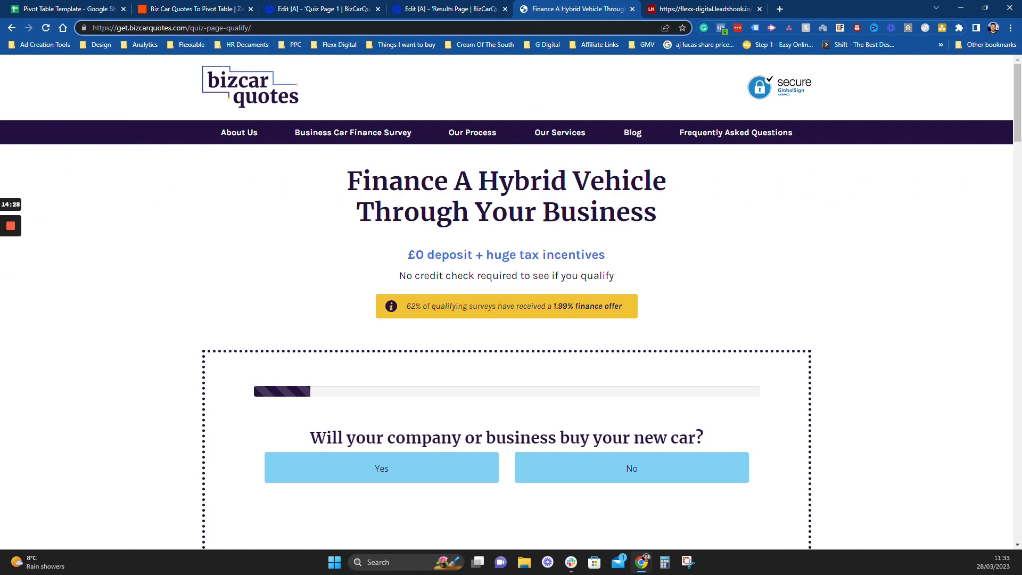
key("BackSpace")
type("?")
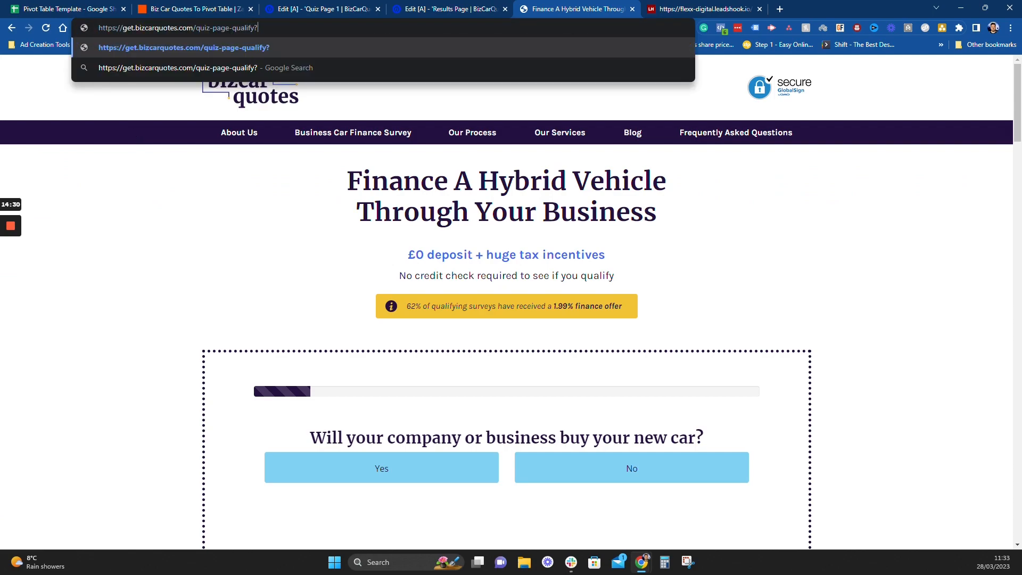
mouse_move(14, 253)
type("utm_source=Production Campaign&utm_medium=Car Finance&utm_campaign=Facebook&utm_content=Ad2")
key("Return")
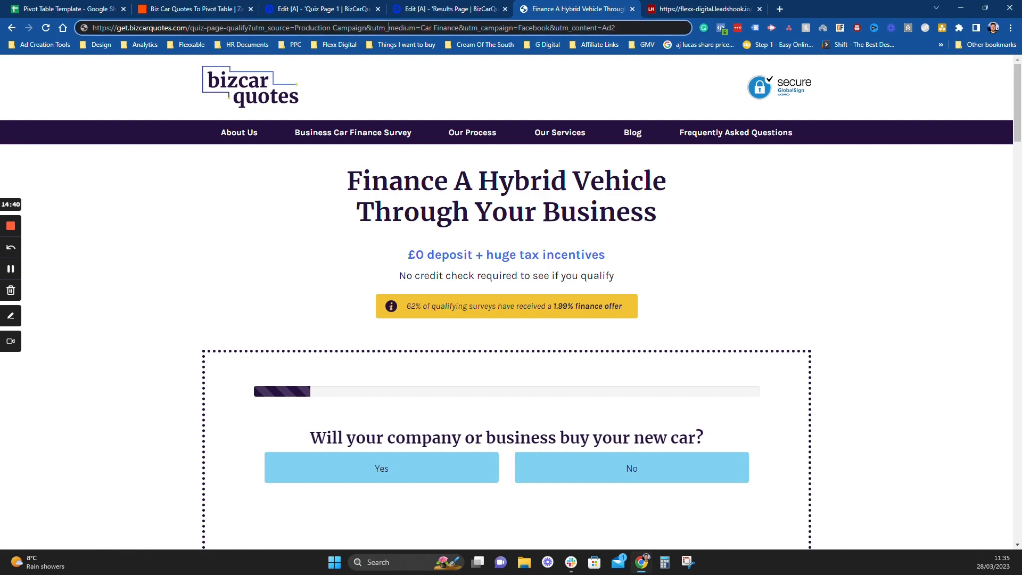
key("Return")
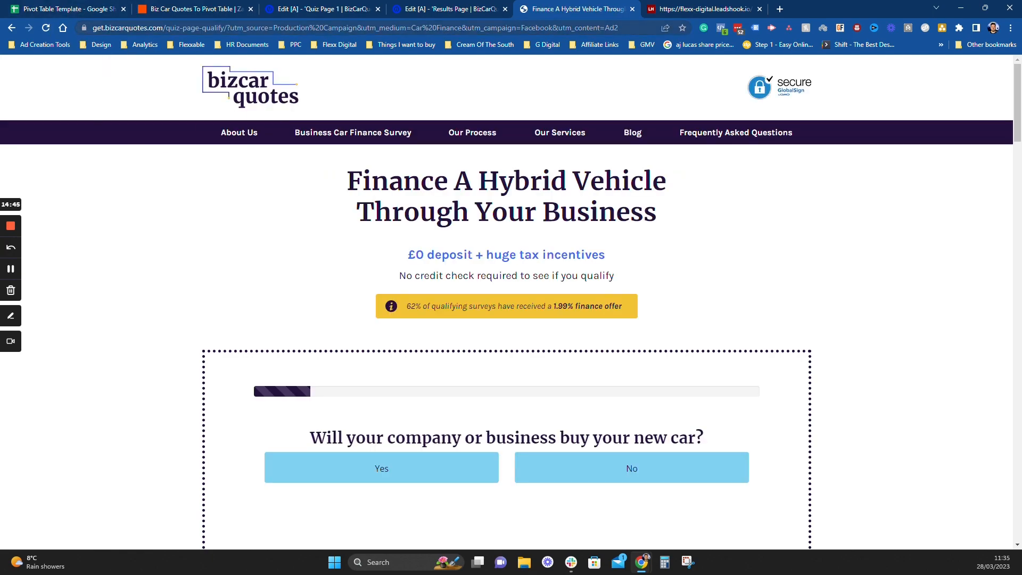
scroll(456, 246, "down", 1)
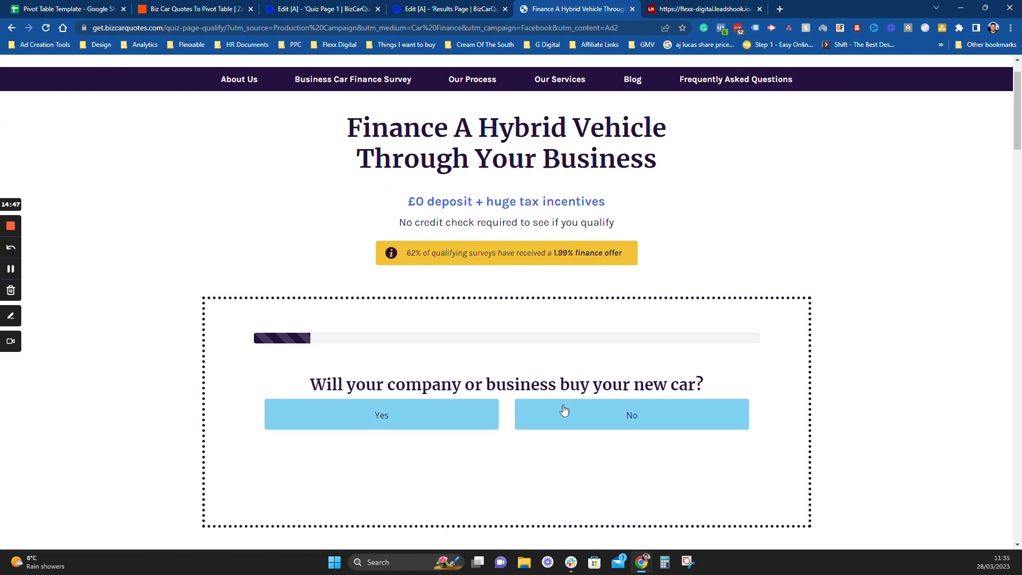
Step: Answer the quiz's opening questions with Yes, Business Owner, Over £100,000 and electric as the fuel type
left_click(366, 420)
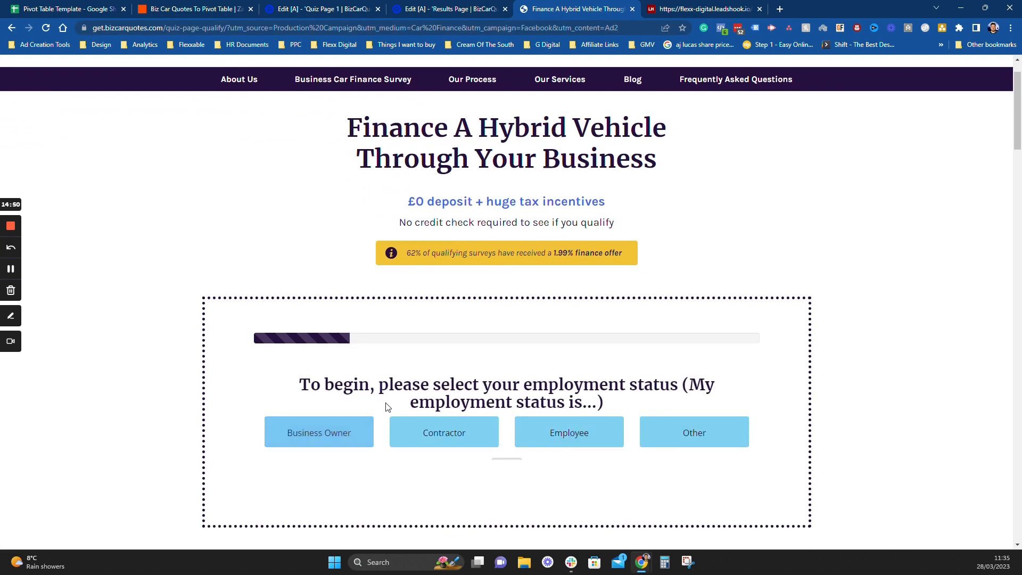
left_click(335, 437)
left_click(683, 432)
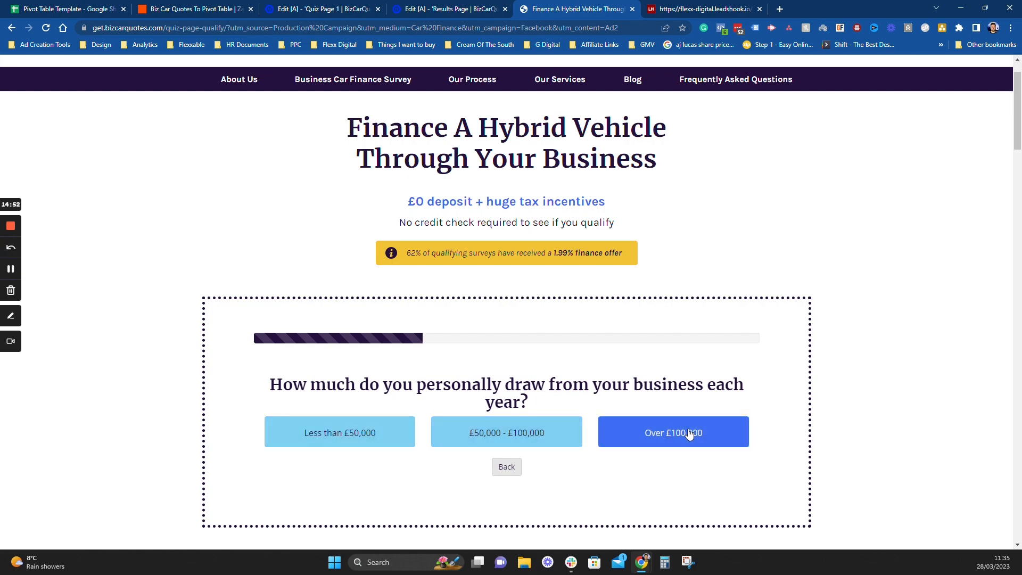
left_click(368, 414)
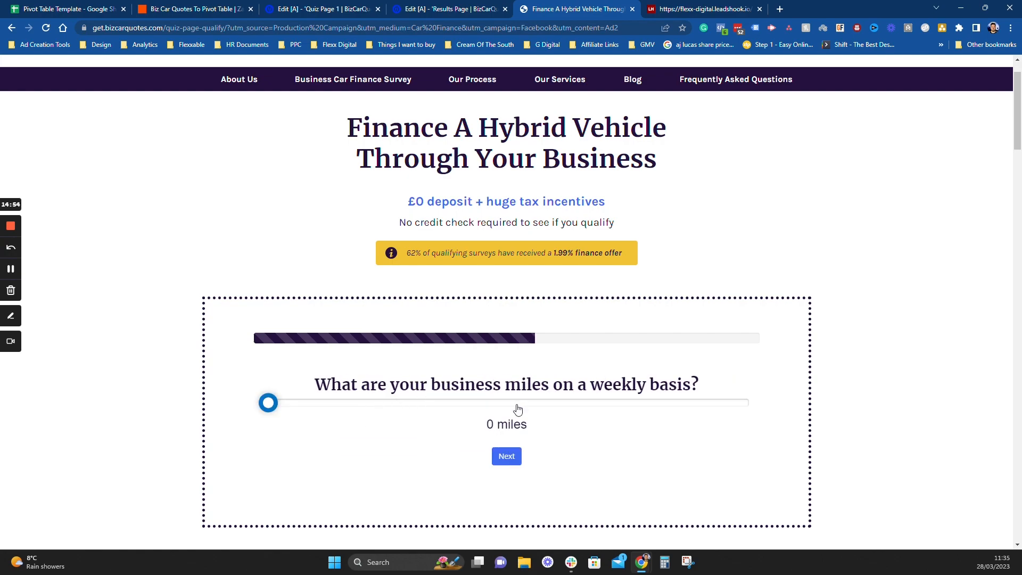
Step: Set 228 weekly business miles, a £44,500 car value, an 80% deposit and 9 years' repayment, and go through to the quiz results
left_click(633, 403)
left_click(509, 456)
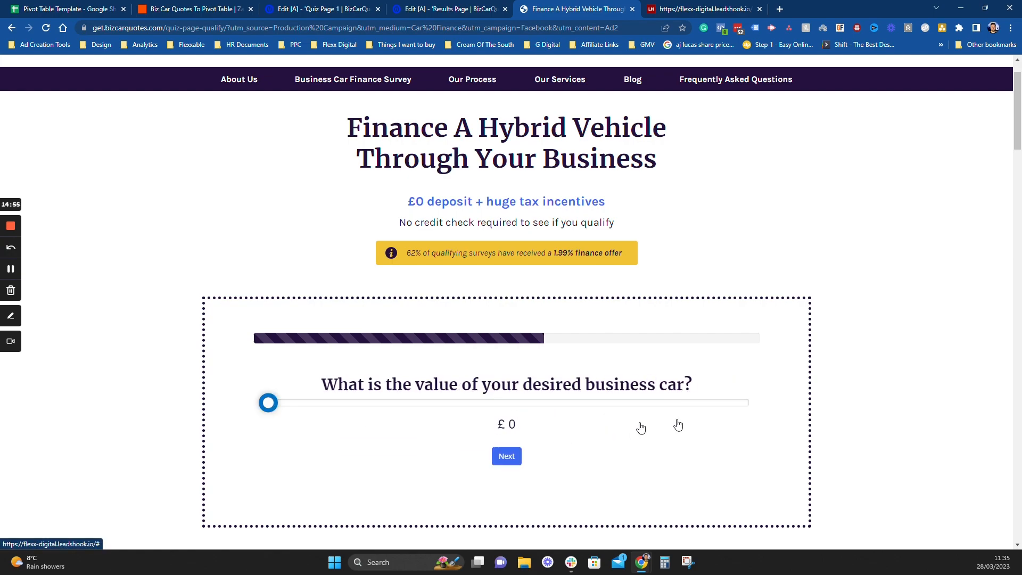
left_click(688, 404)
left_click(507, 456)
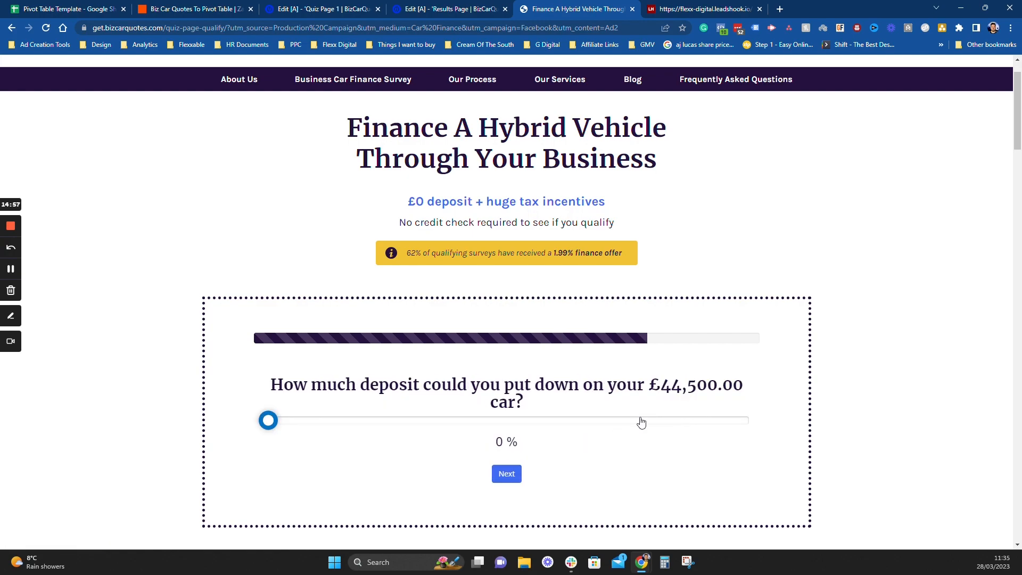
left_click(659, 422)
left_click(507, 474)
left_click(699, 421)
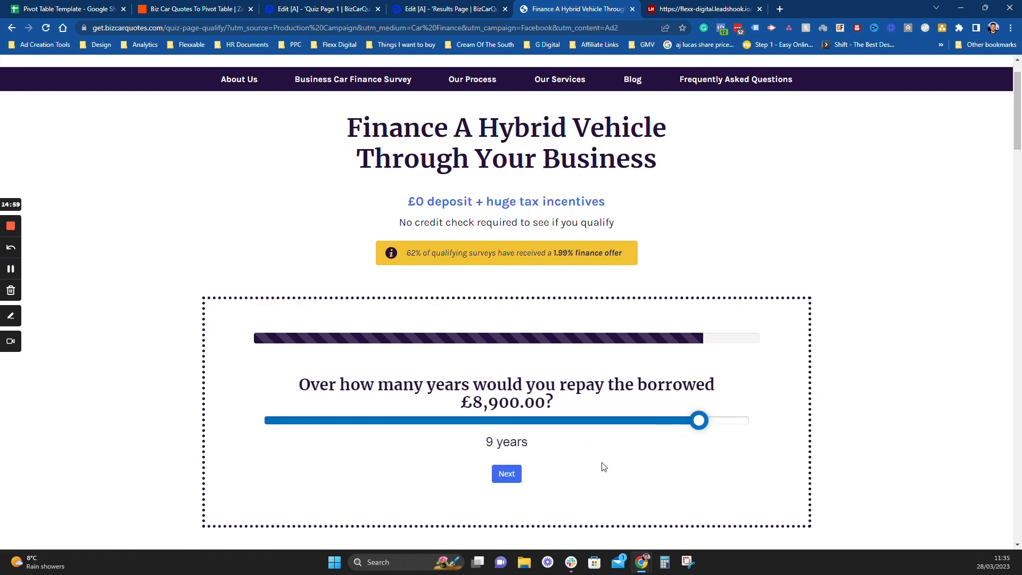
left_click(500, 481)
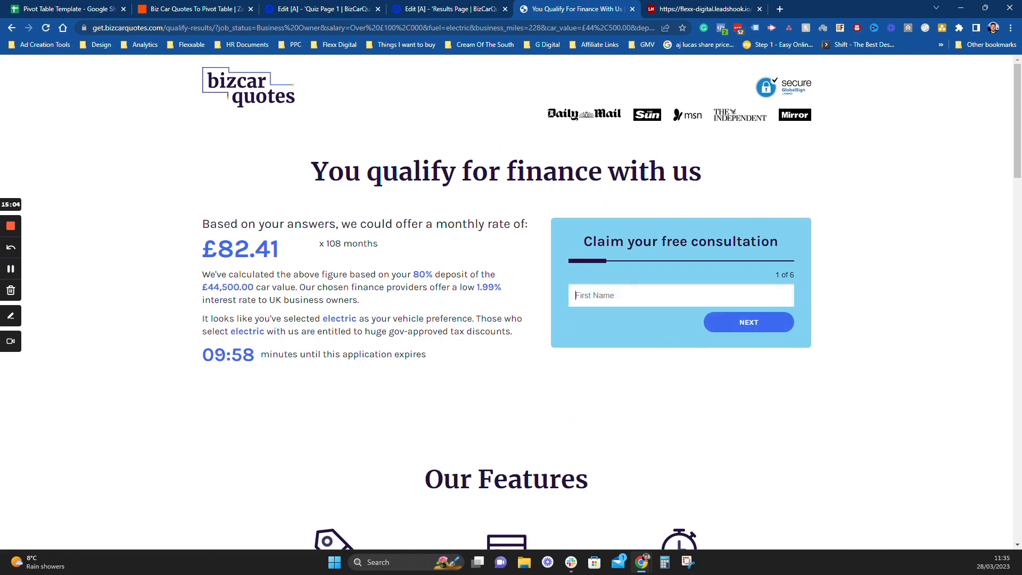
Step: Fill in the test lead's first name, last name and e-mail address in the free consultation form
key("Return")
type("Test")
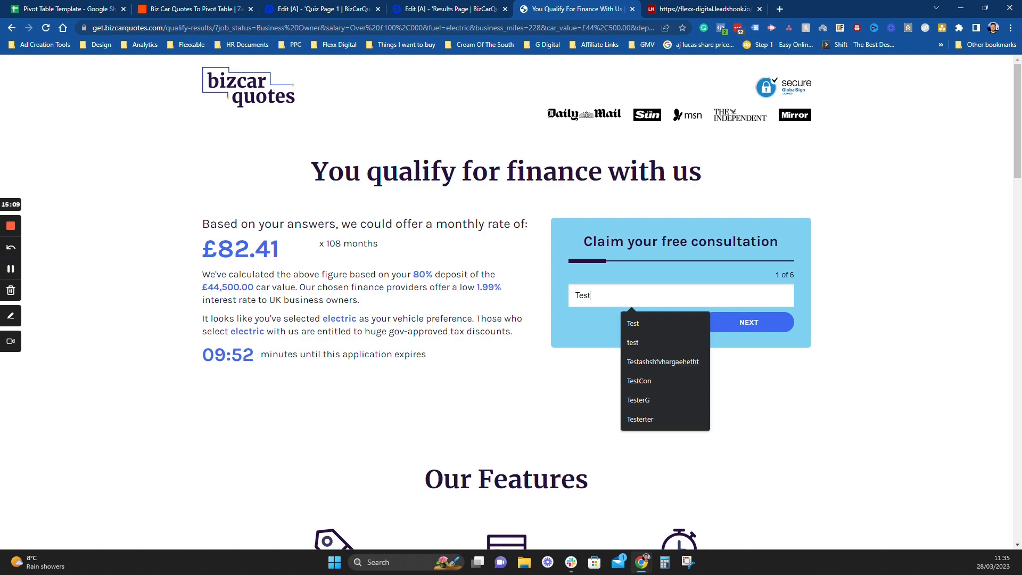
key("Return")
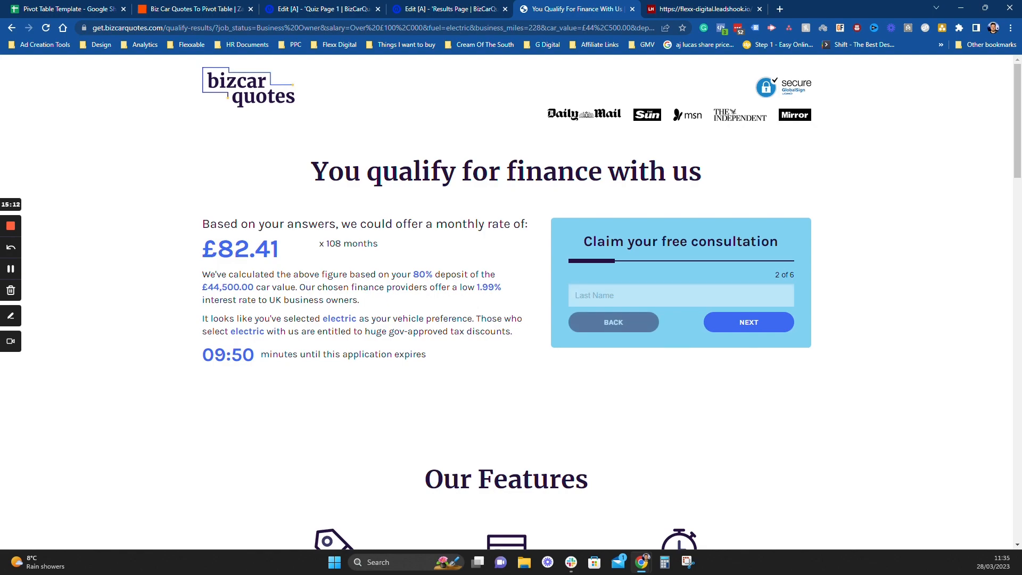
type("Tes")
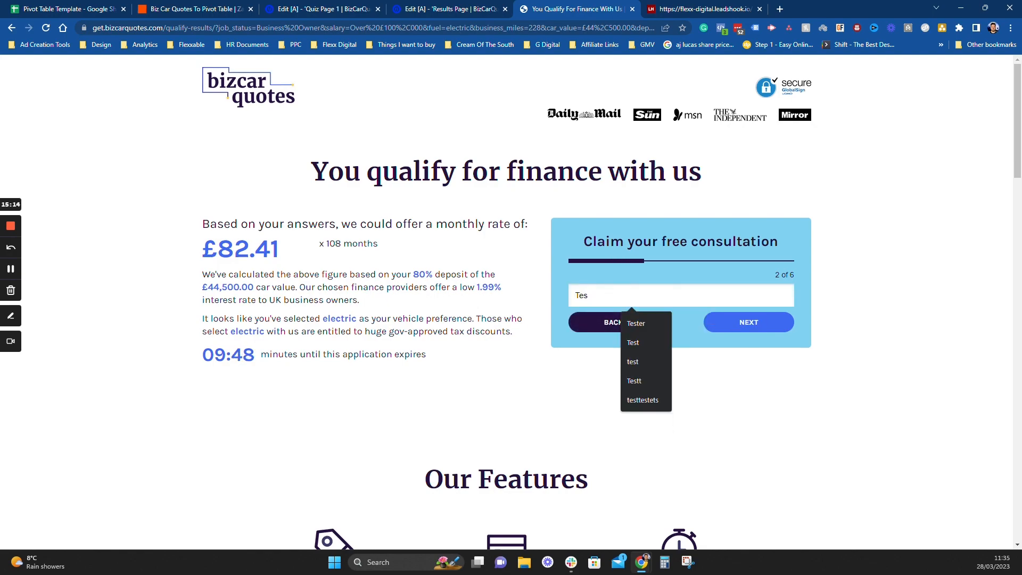
type("t5")
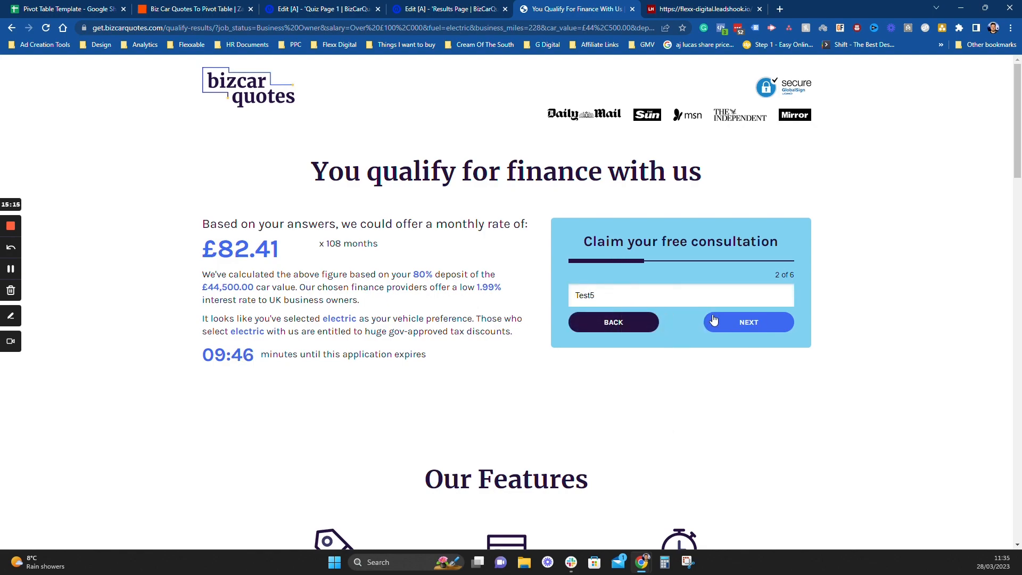
left_click(723, 325)
left_click(692, 296)
type("yourname@test.com")
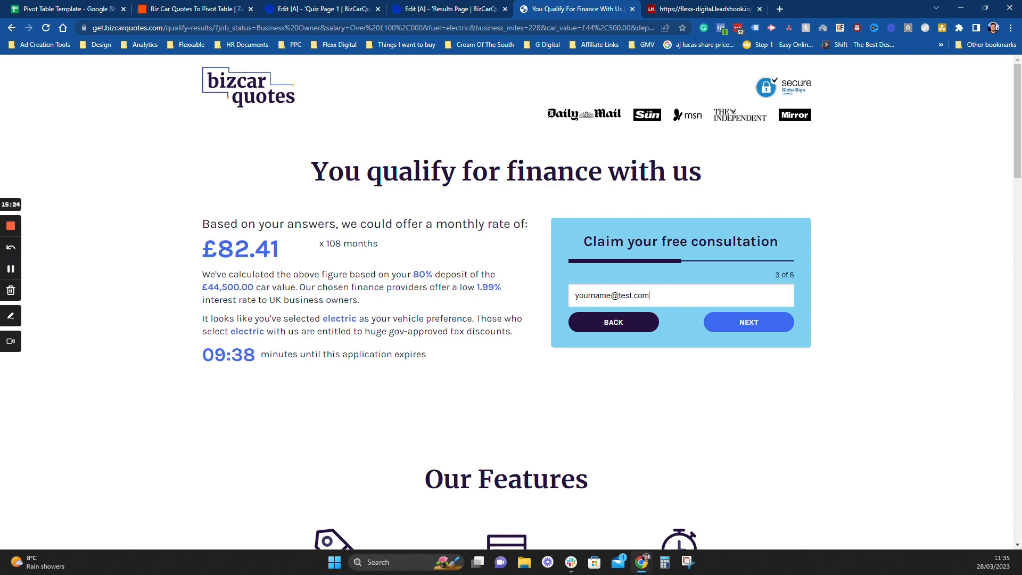
left_click(746, 323)
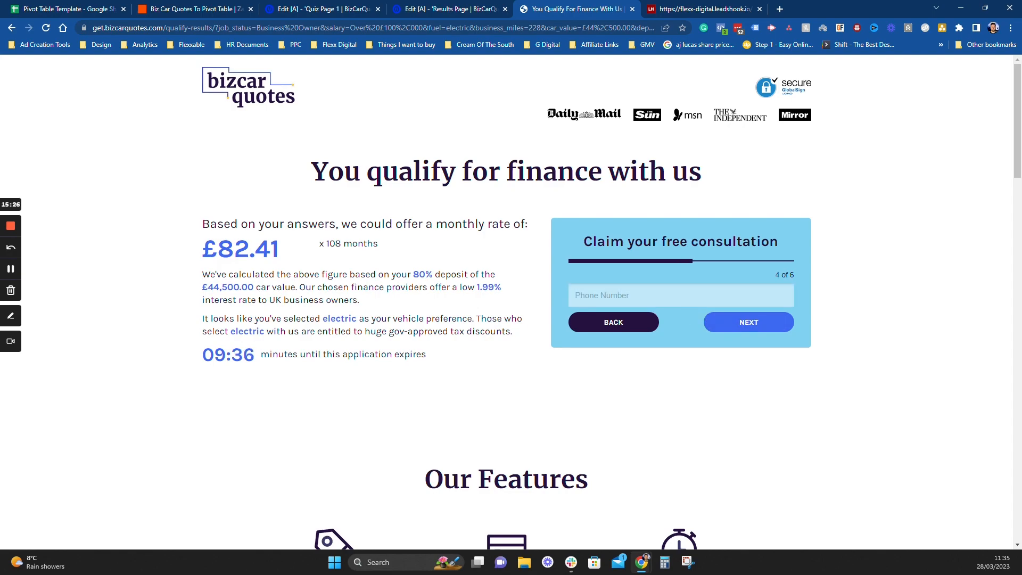
Step: Enter the lead's phone number and postcode, consent to the privacy policy and submit the consultation form
type("0712345")
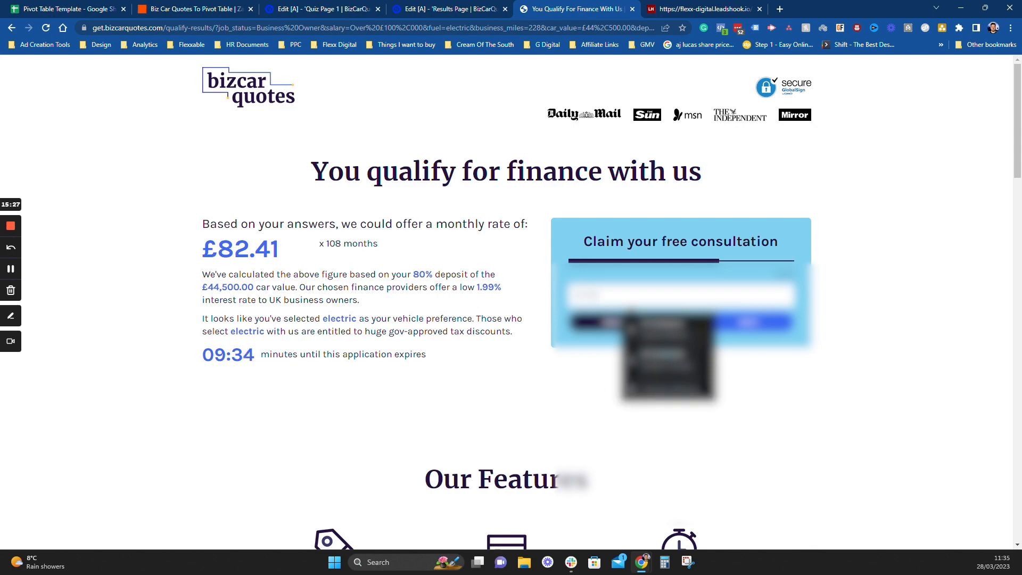
type("6")
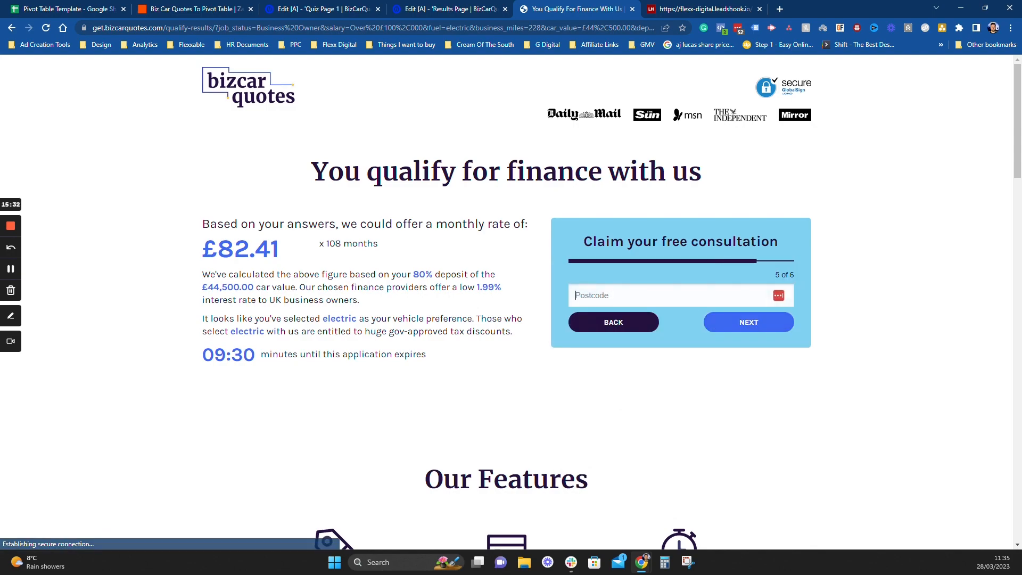
type("BN3")
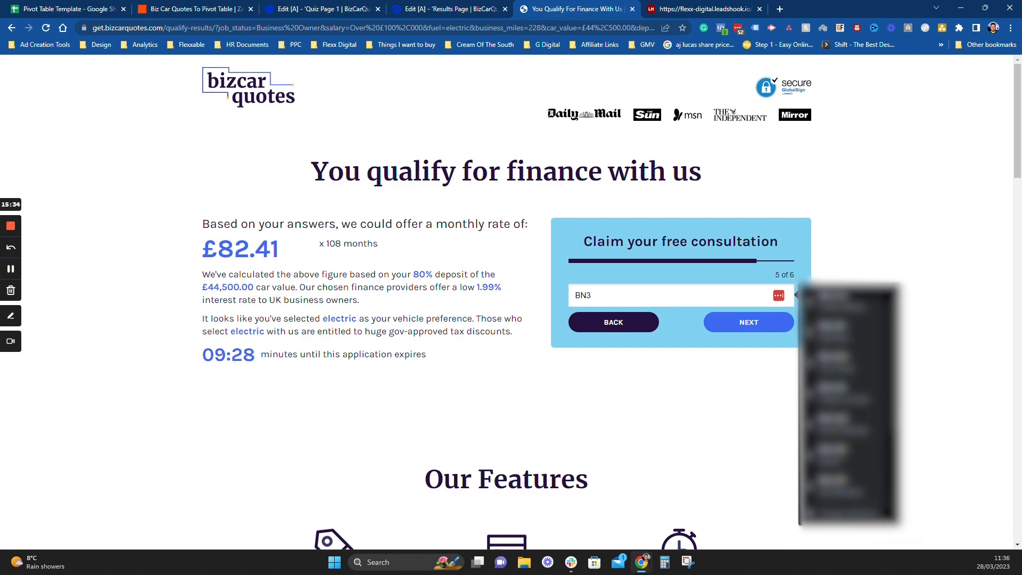
type(" 5TG")
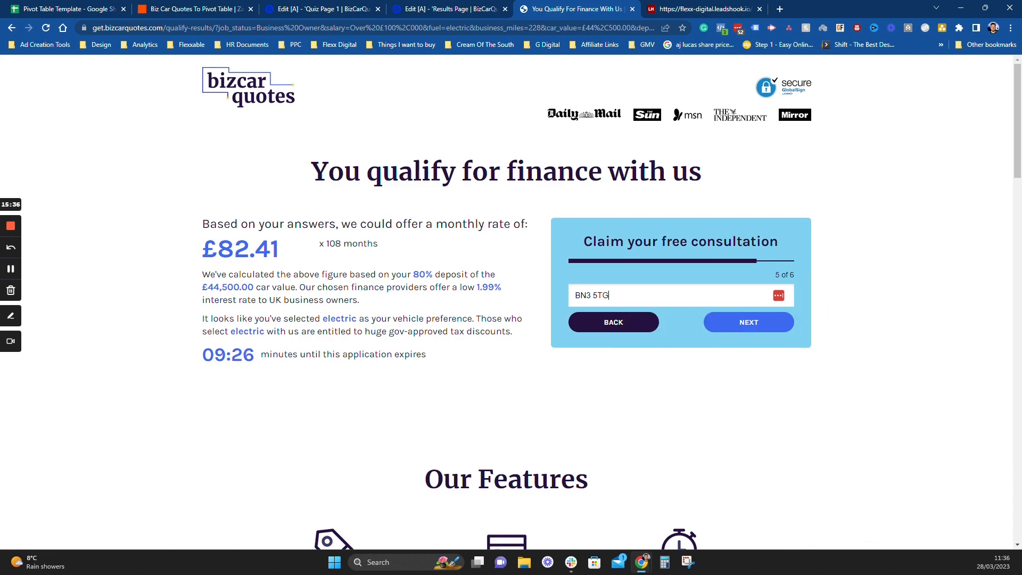
left_click(777, 324)
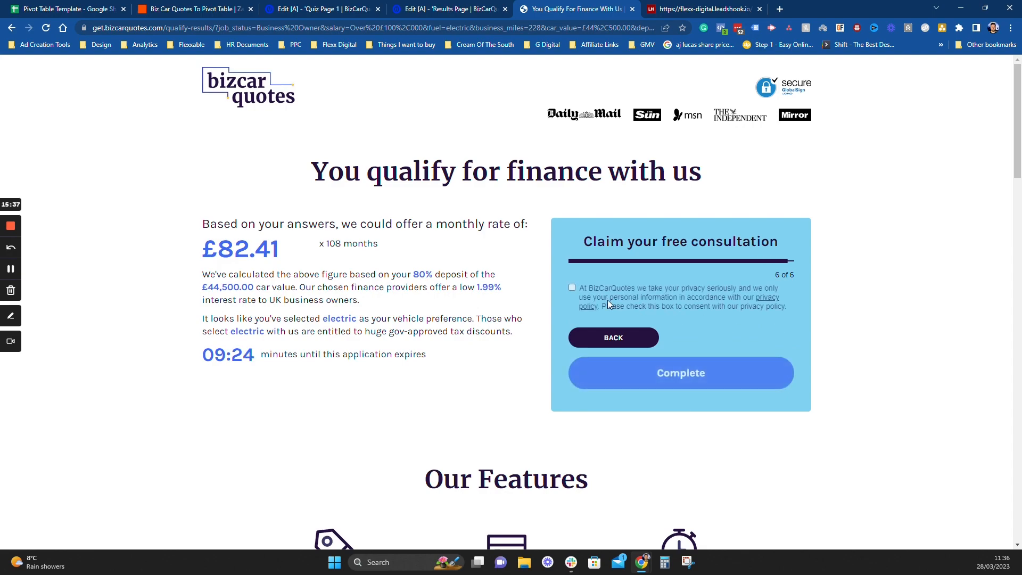
left_click(573, 288)
left_click(689, 360)
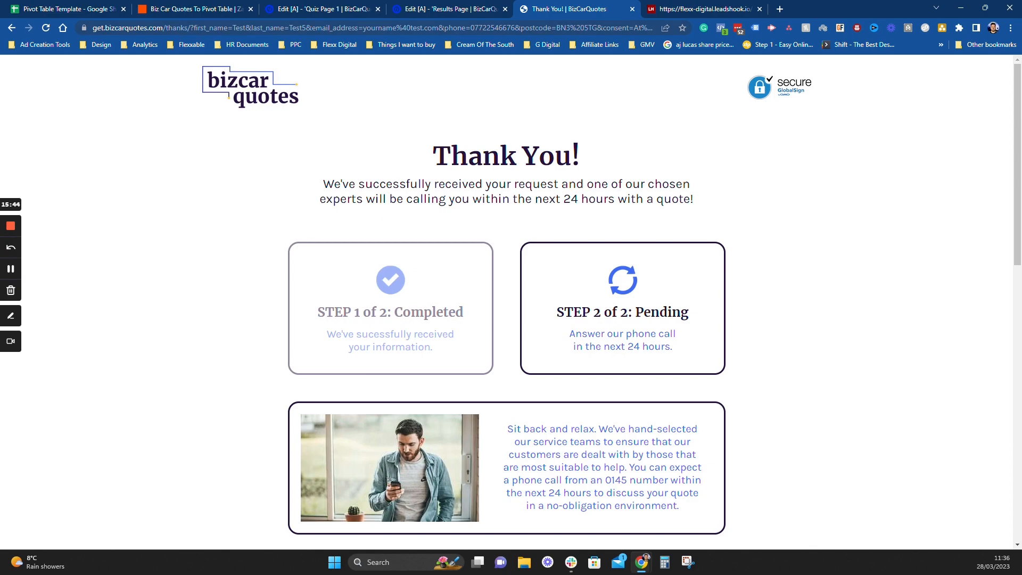
Step: Inspect the lead and utm parameters in the thank-you page's URL, and the quiz answers in the results page's URL
left_click(201, 27)
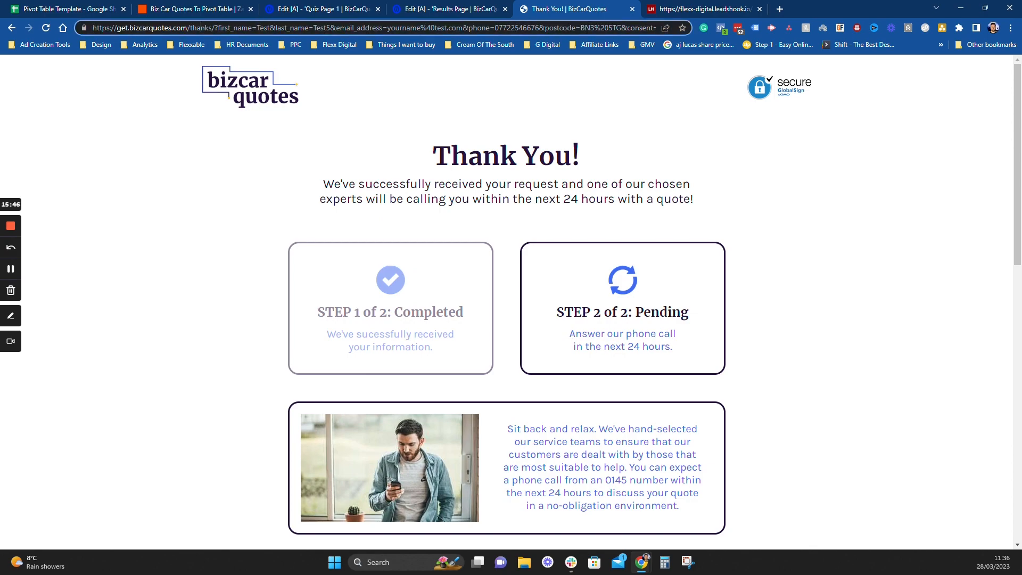
left_click_drag(219, 27, 655, 27)
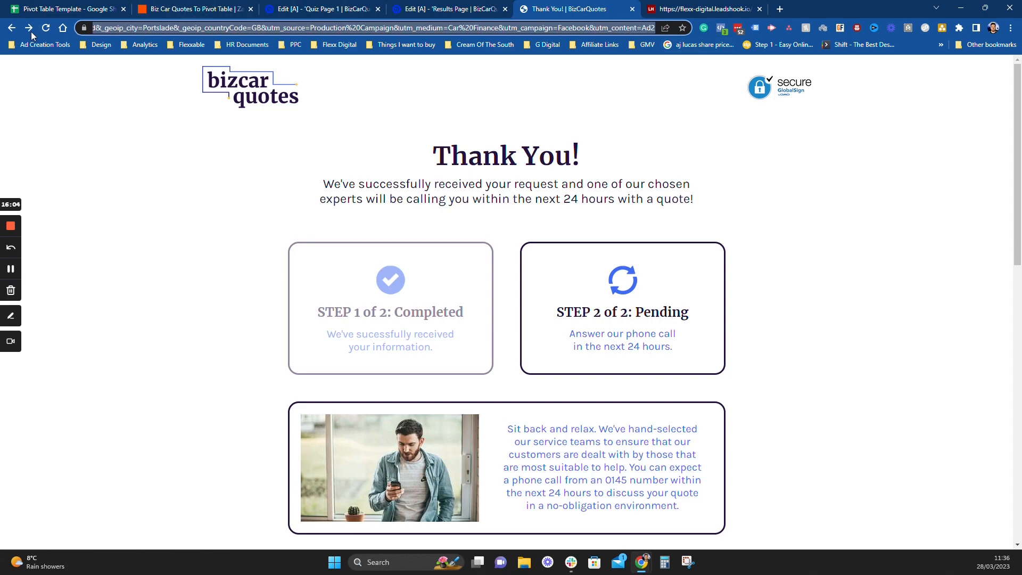
left_click(11, 28)
left_click_drag(244, 28, 661, 28)
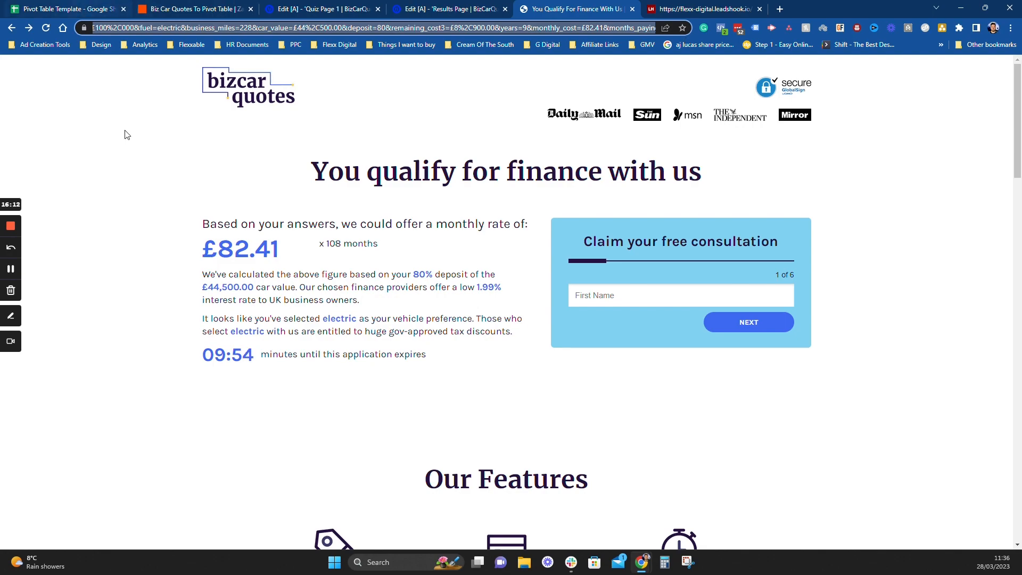
Step: In the Pivot Table Template's Conversion Data sheet, check the new lead's date, postcode and quiz answers in row 47
left_click(107, 6)
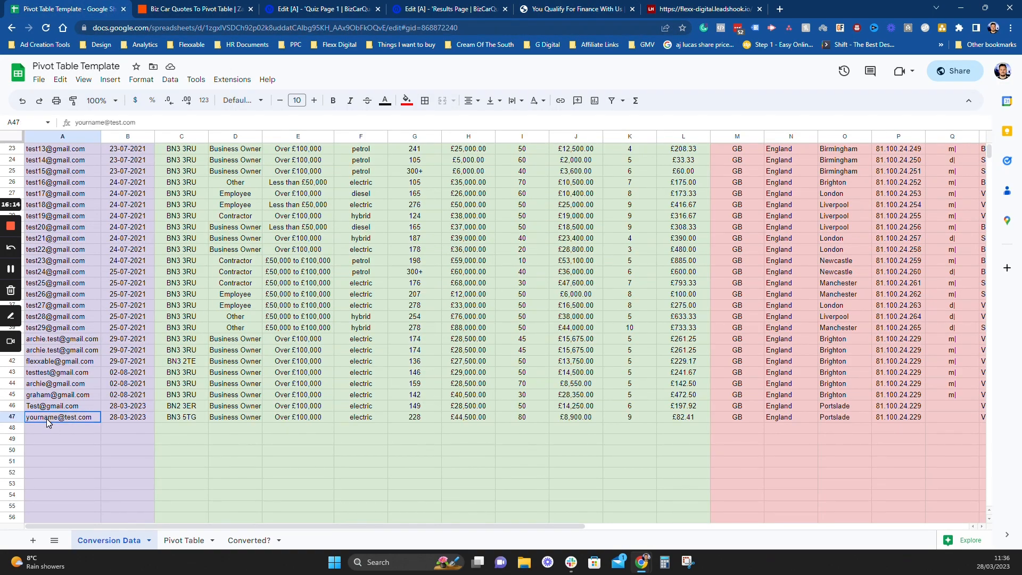
left_click(124, 419)
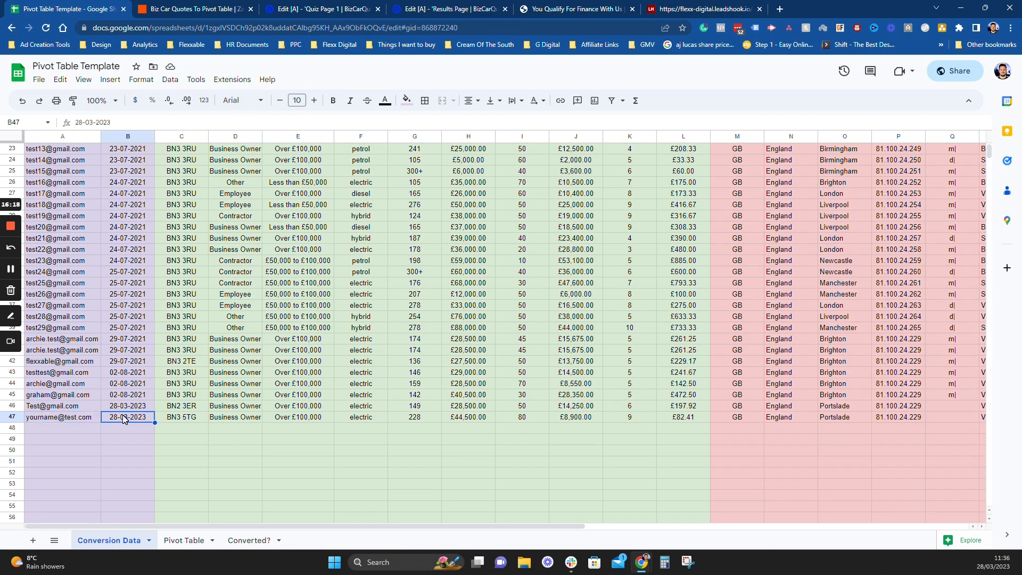
key("Right")
key("Right")
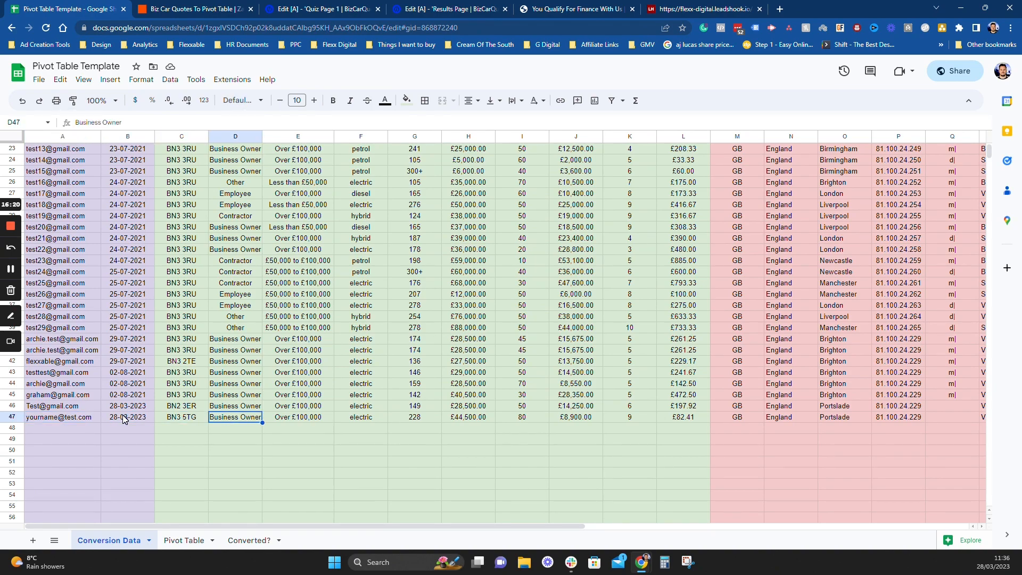
key("Right")
key("Right")
key("Right")
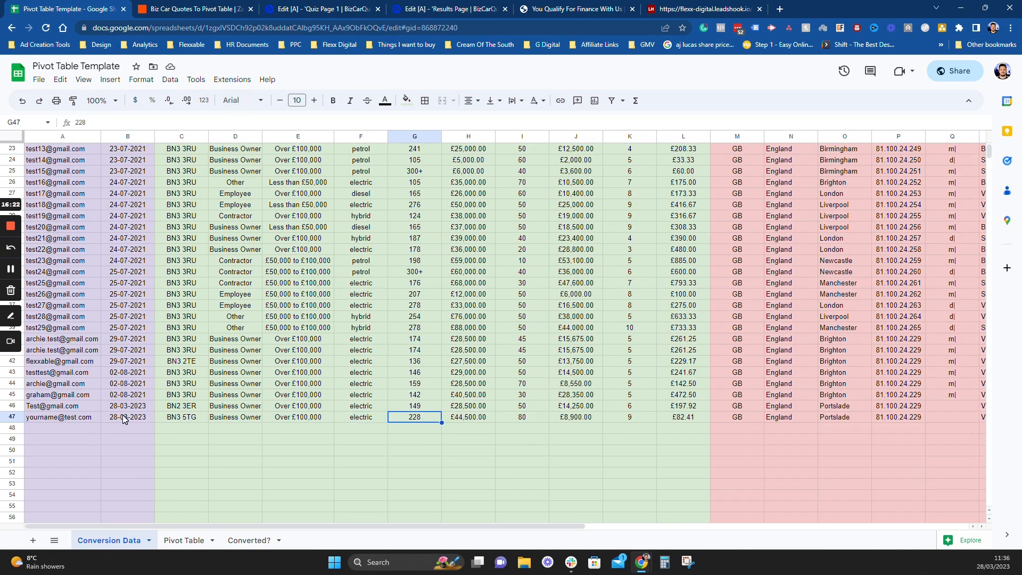
key("Right")
key("Right")
key("Right")
key("Right")
key("Right")
key("Right")
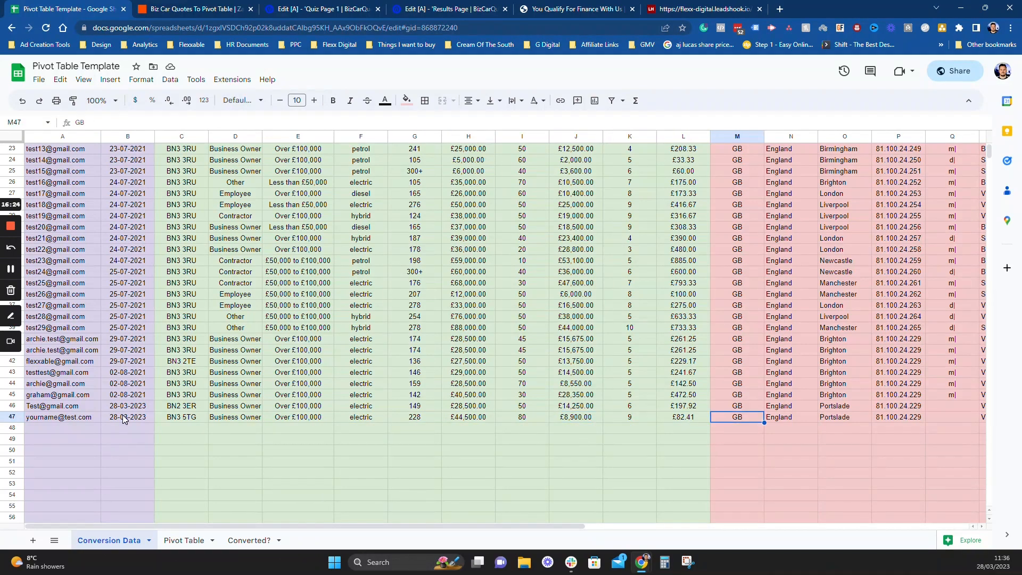
Step: Check the location, IP, device and ISP values recorded for the new lead in row 47
key("Right")
key("Right")
key("Right")
key("Right")
key("Right")
key("Right")
key("Left")
key("Left")
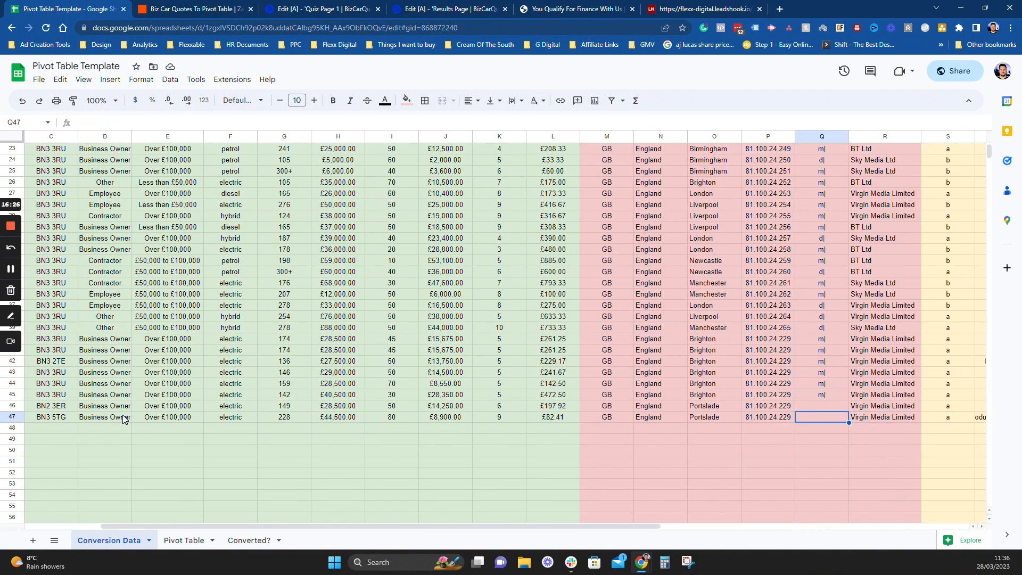
Step: Compare row 47's variant, campaign, ad group, ad name, placement and lead price values with the utm parameters used in the test
key("Right")
key("Right")
key("Right")
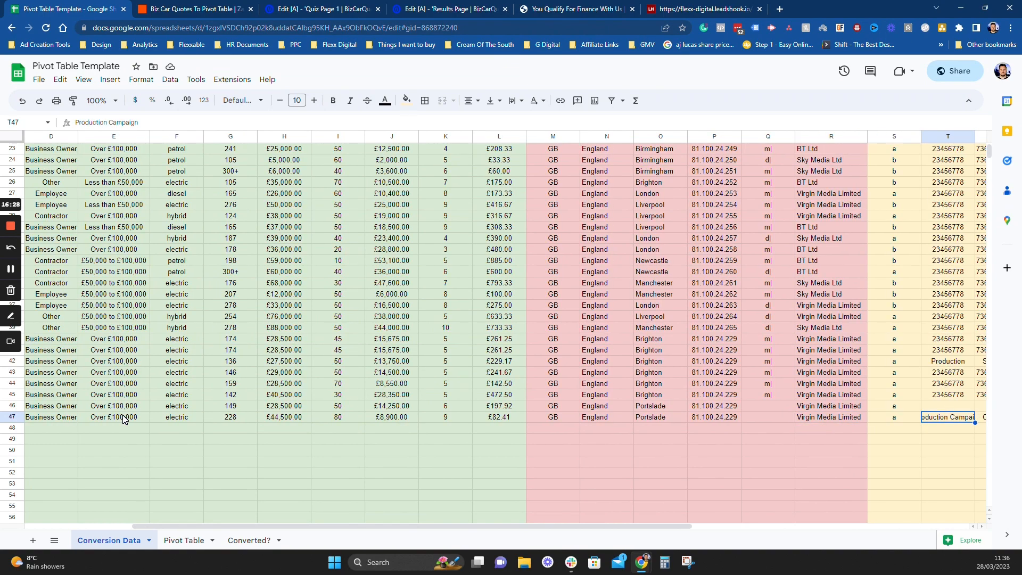
key("Right")
key("Left")
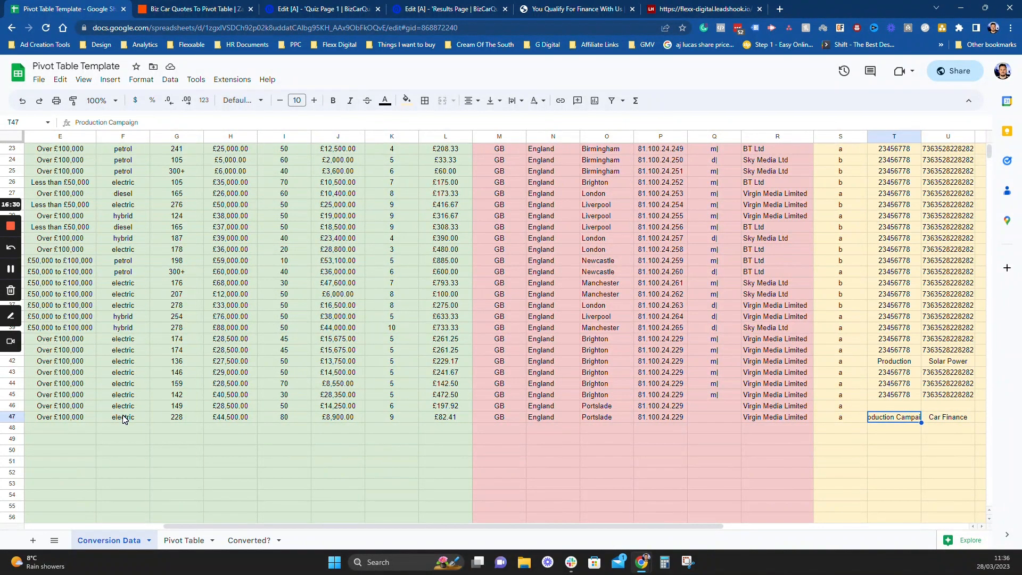
key("Right")
key("Right")
key("Right")
key("Right")
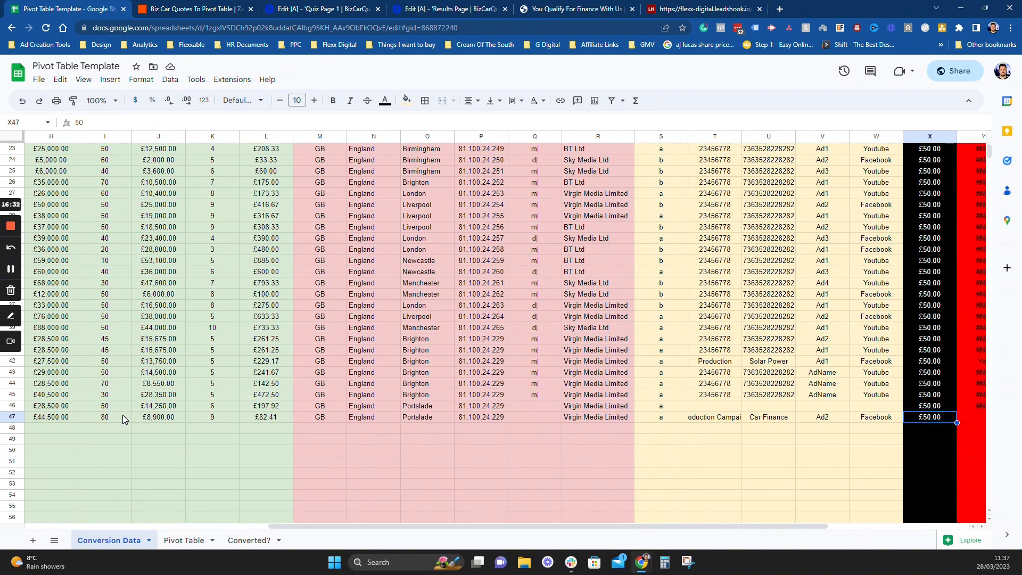
key("Left")
key("Left")
key("Left")
key("Left")
key("Left")
key("Right")
key("Right")
key("Right")
key("Right")
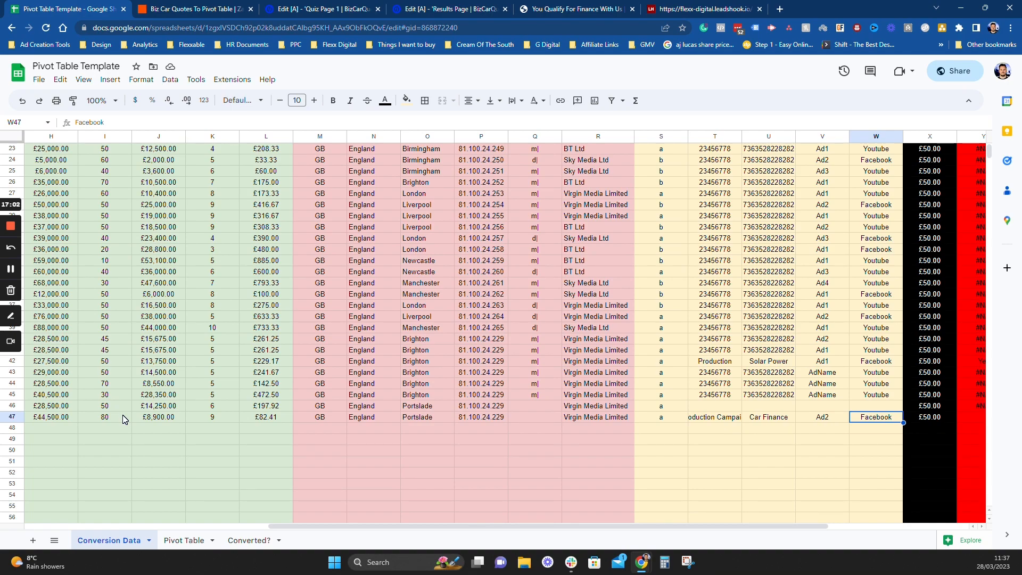
Step: Open the pivot table editor on the Pivot Table sheet and view its row, column, value and filter settings
left_click(184, 540)
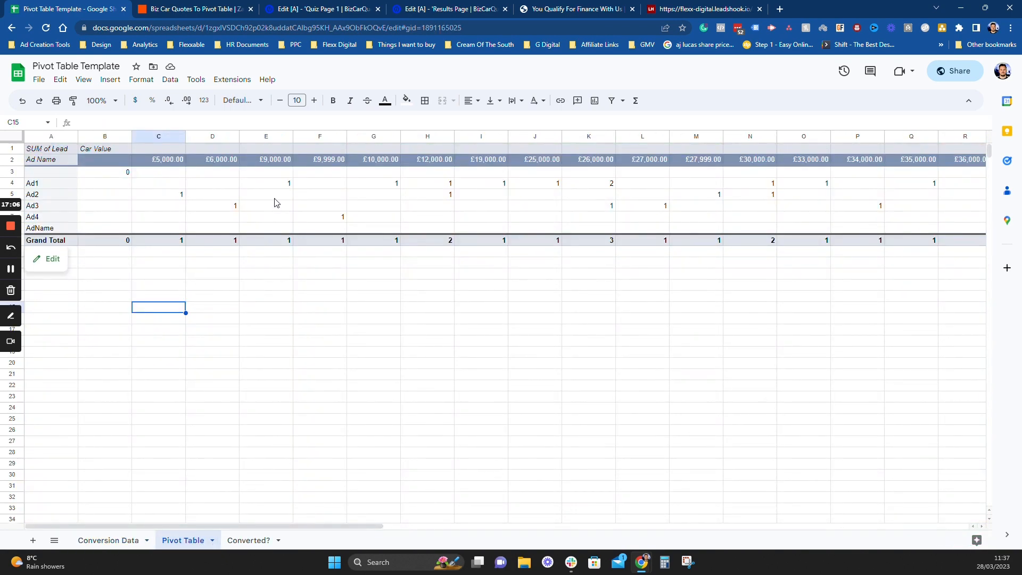
left_click(158, 183)
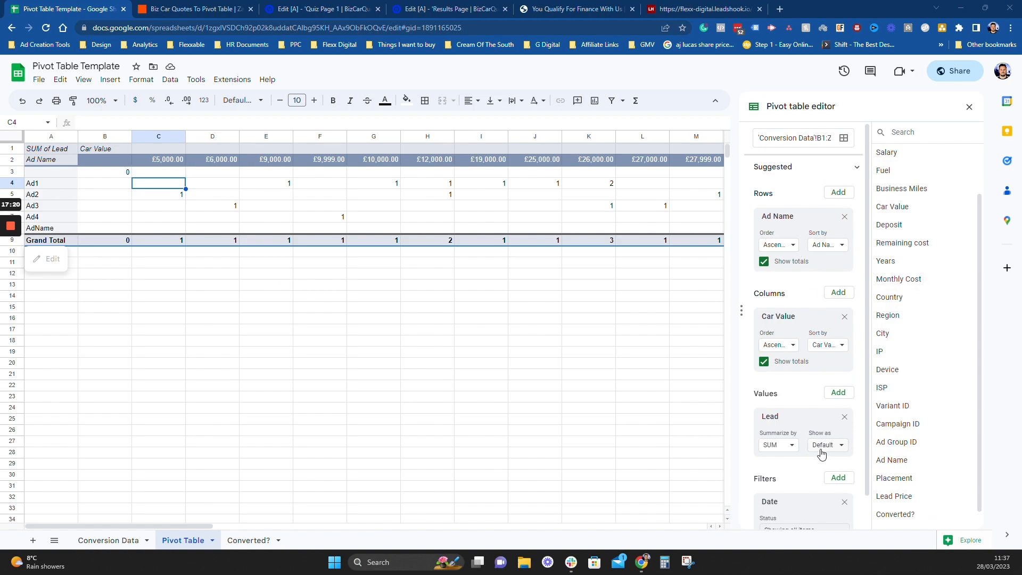
scroll(821, 456, "down", 2)
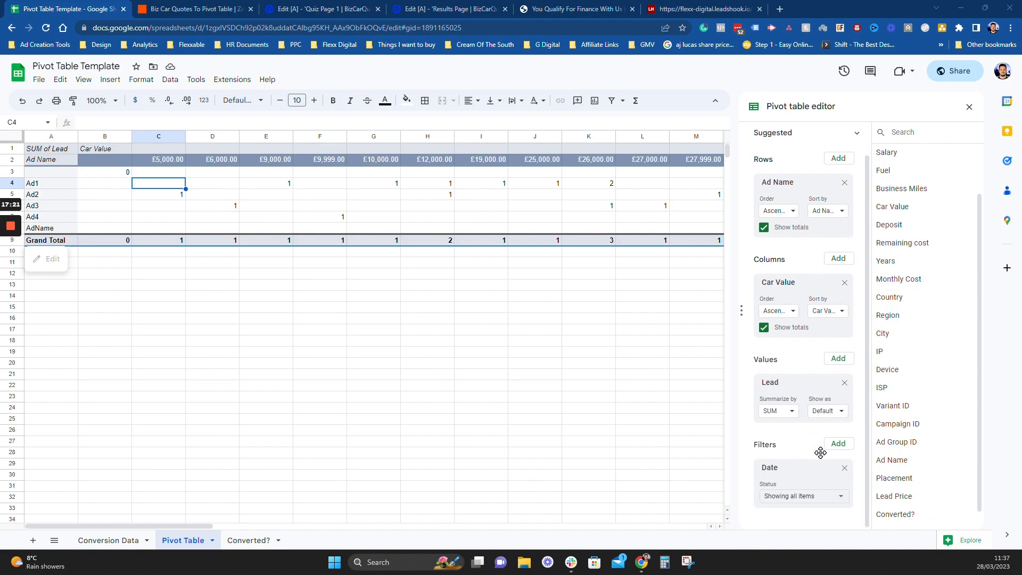
Step: Review the dates available in the pivot table's Date filter, leaving all of them selected
left_click(788, 496)
scroll(823, 463, "down", 3)
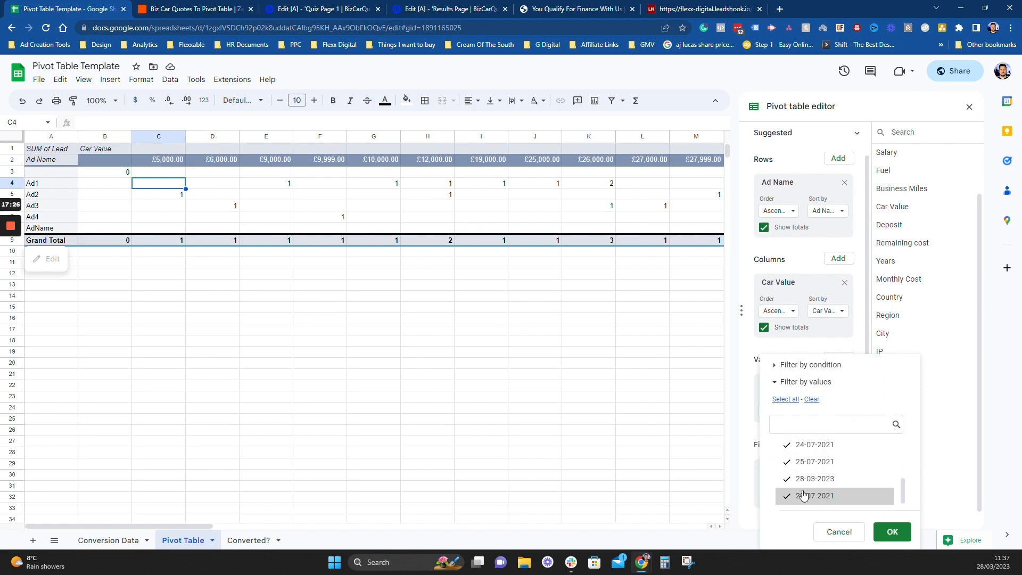
left_click(884, 531)
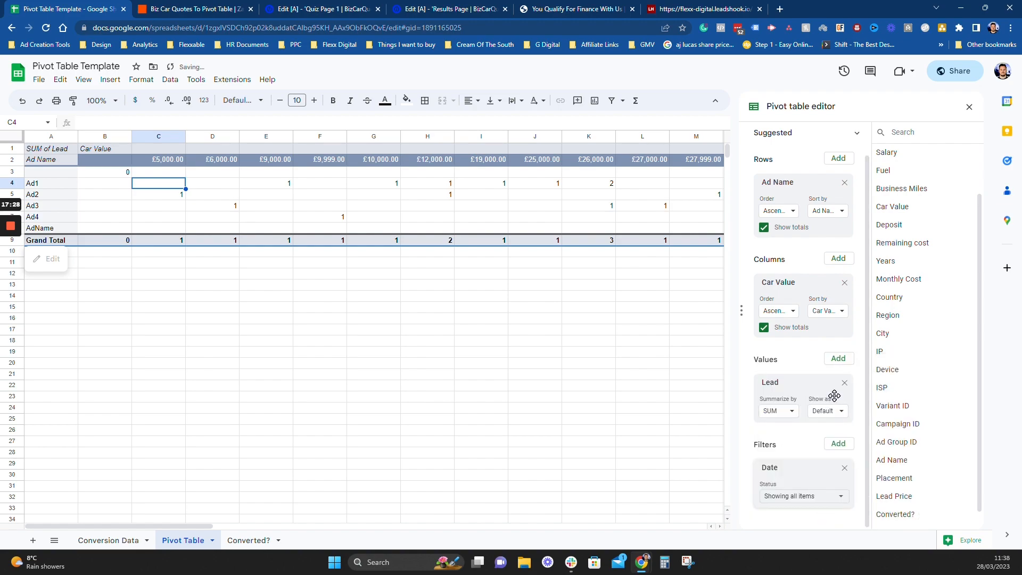
left_click(820, 501)
scroll(820, 498, "up", 3)
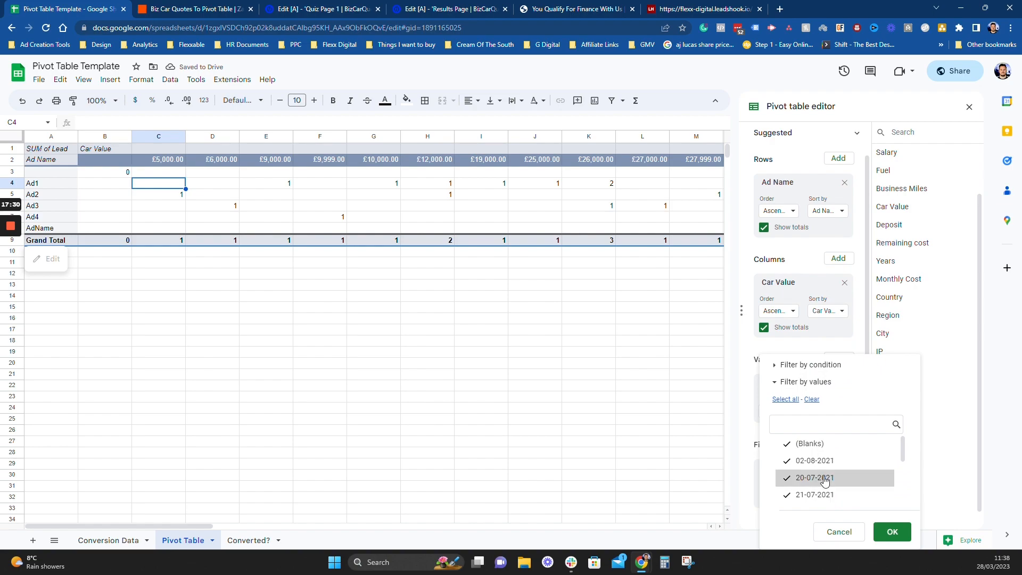
scroll(825, 477, "down", 3)
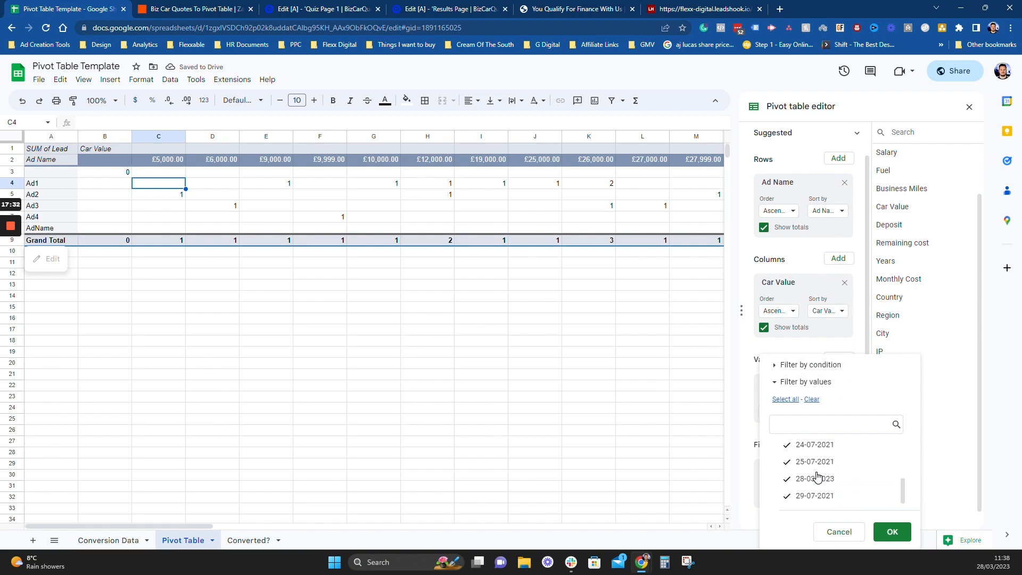
left_click(840, 531)
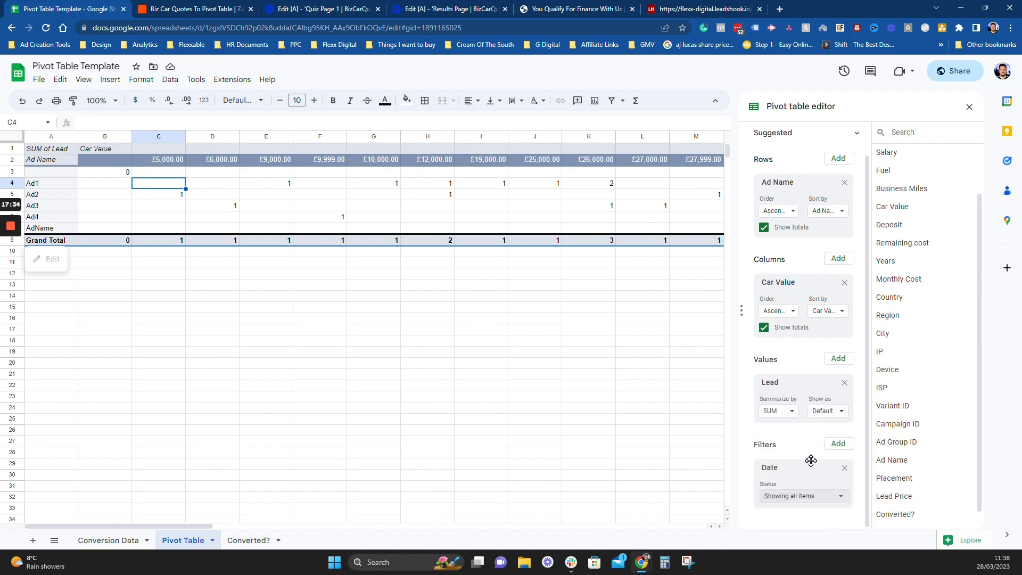
left_click(795, 503)
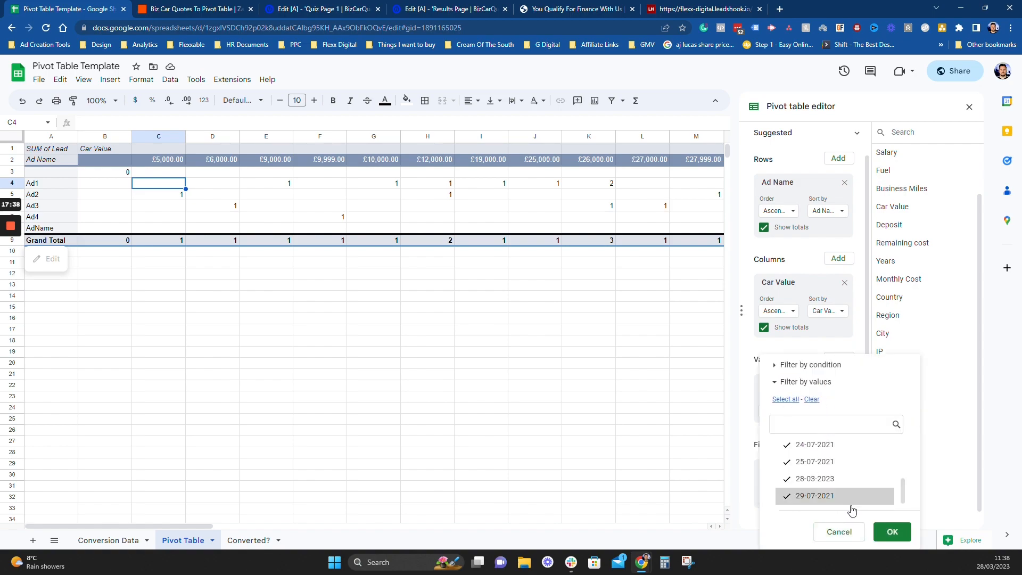
left_click(840, 532)
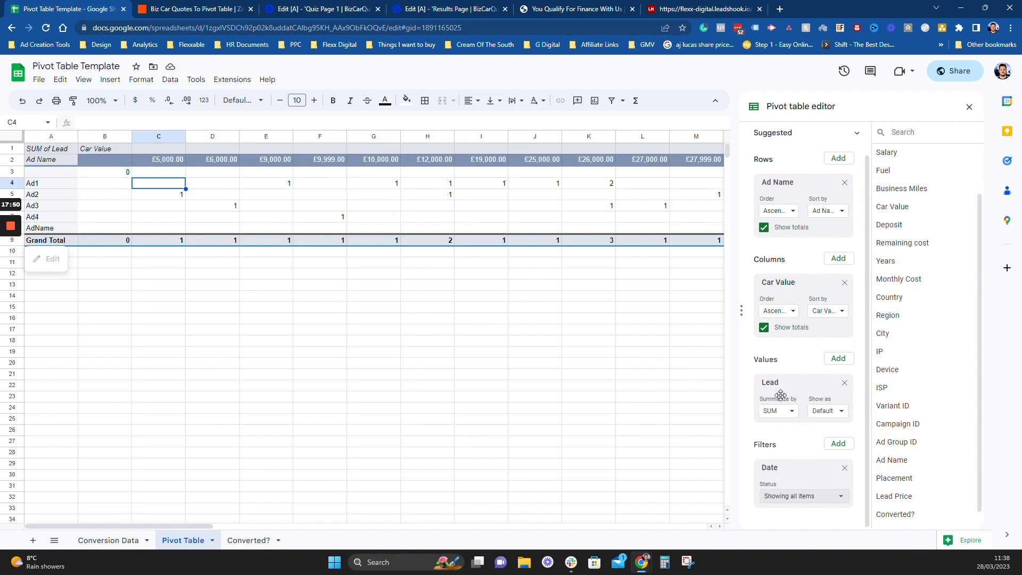
Step: Remove Car Value from the pivot table's columns and check the summed leads for each ad name
scroll(795, 413, "up", 1)
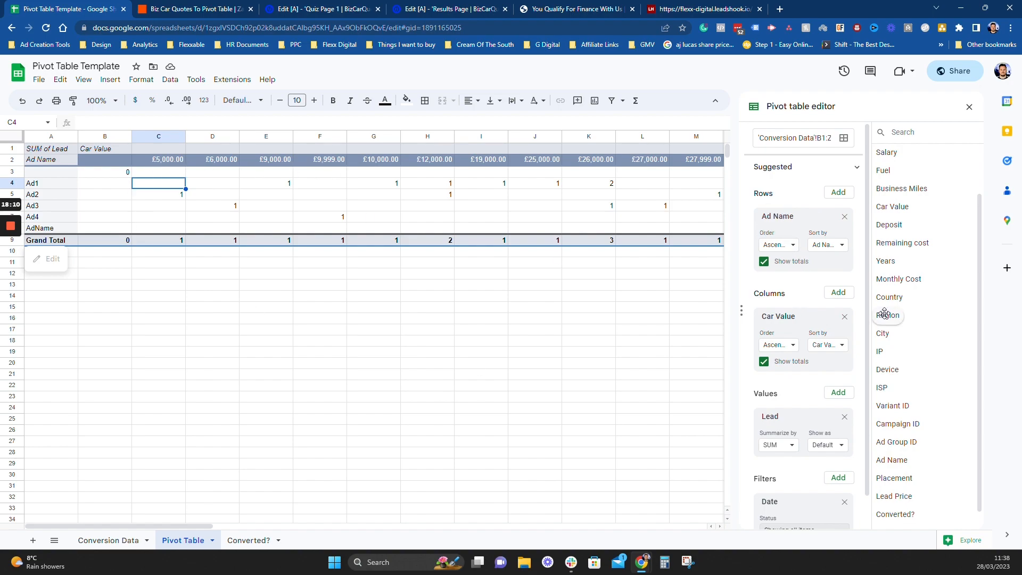
left_click(845, 317)
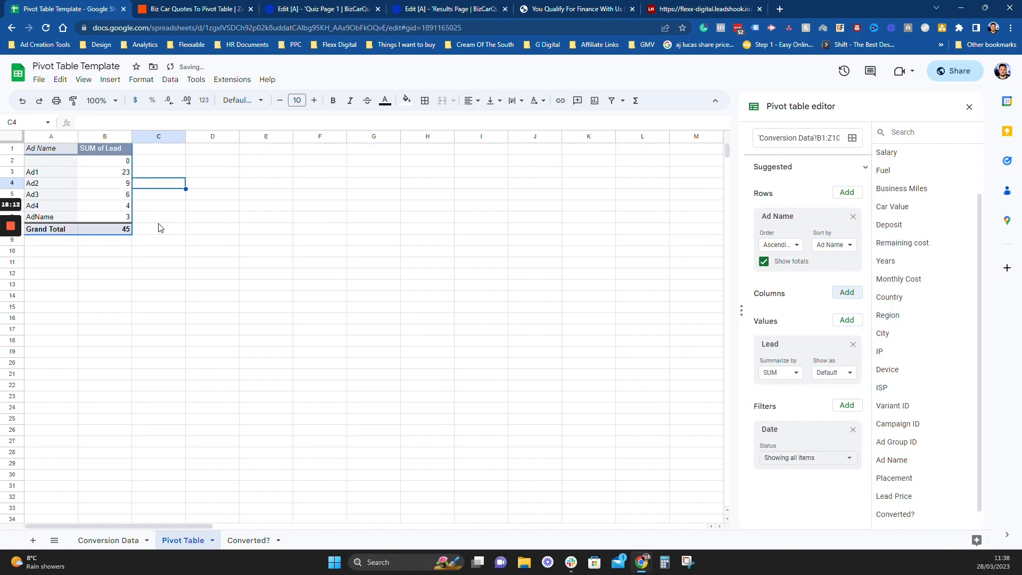
left_click(113, 154)
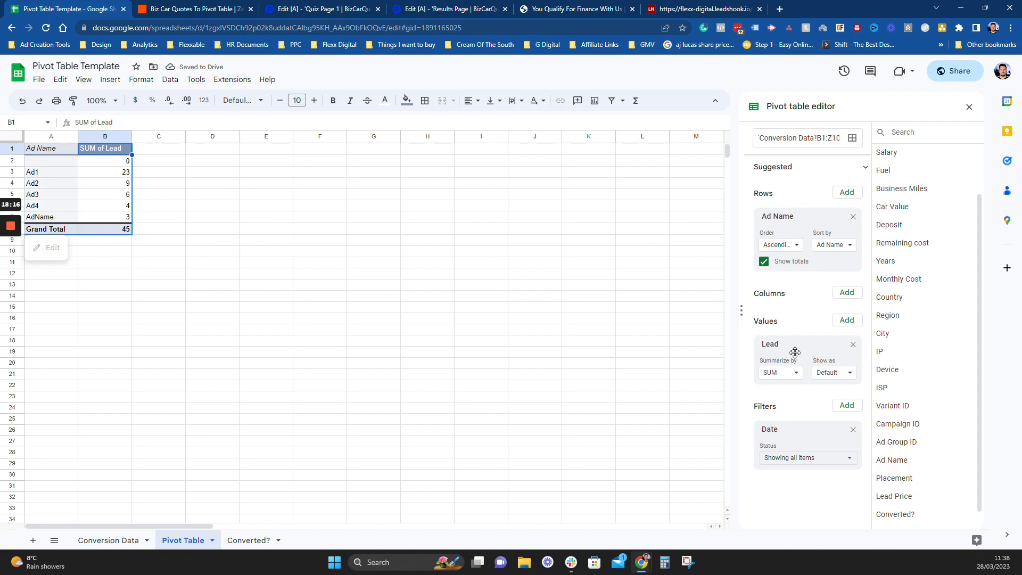
left_click(46, 174)
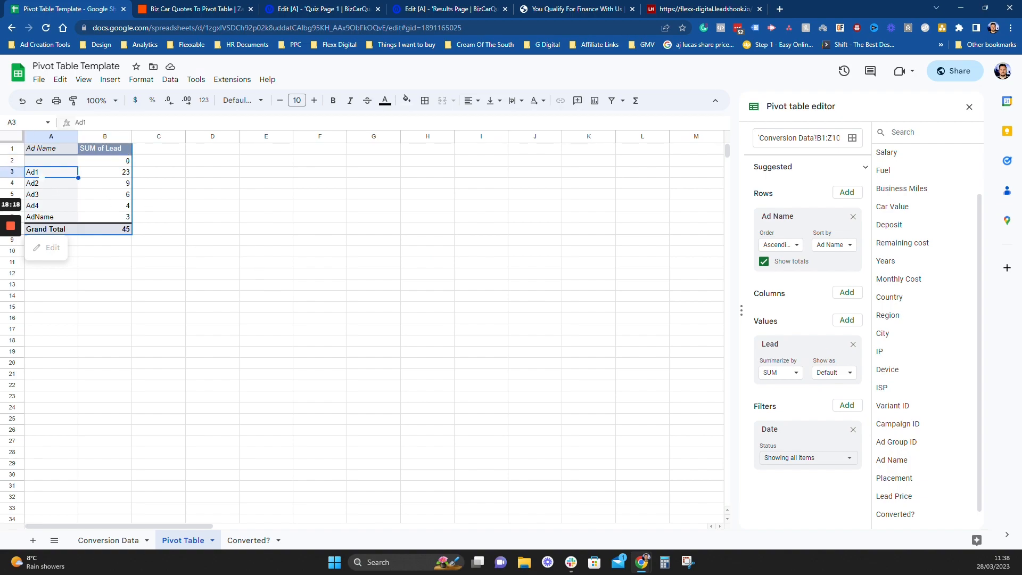
left_click(38, 187)
left_click(38, 198)
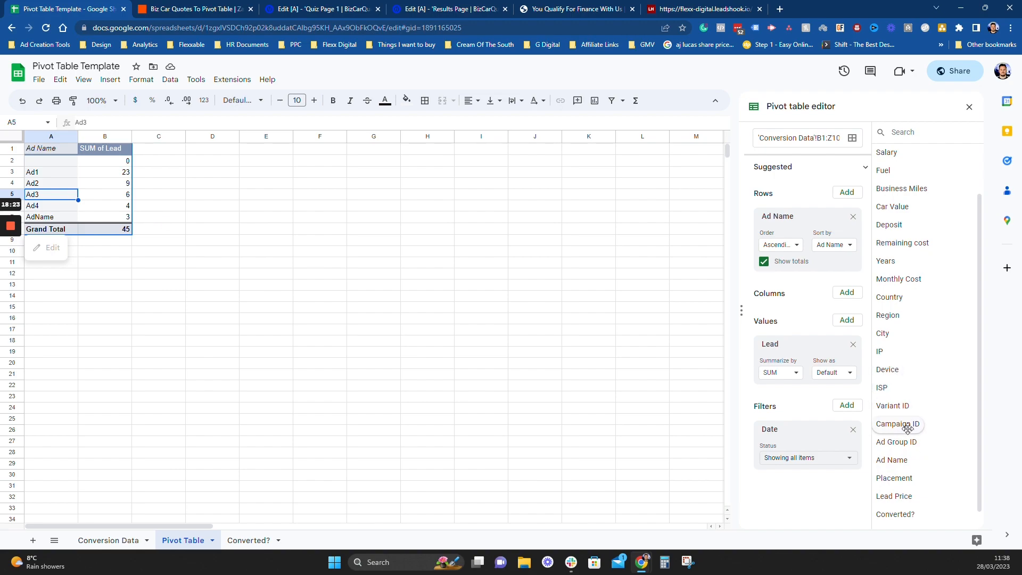
Step: Add Campaign ID and Ad Group ID as pivot table rows above Ad Name, with Ad Group ID nested under Campaign ID
left_click_drag(909, 425, 853, 220)
left_click_drag(906, 442, 795, 292)
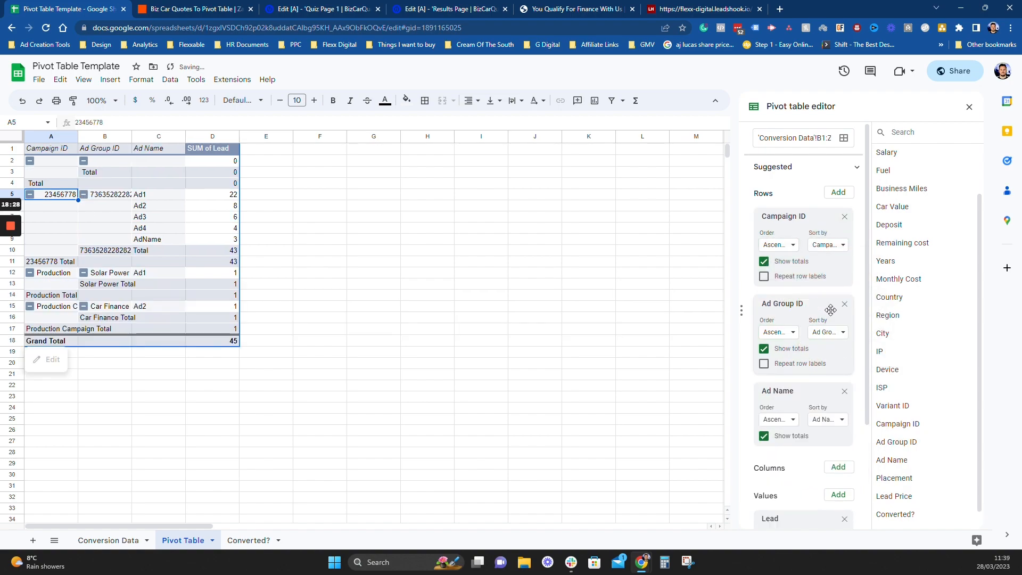